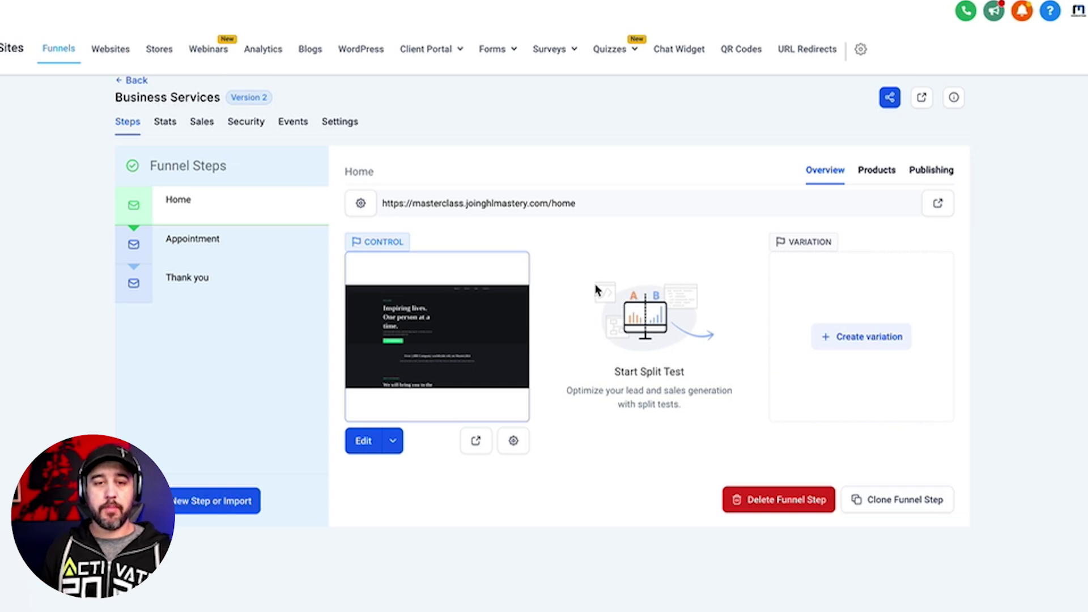
- Look through the Appointment and Thank you steps of the Business Services funnel and return to the Home step
left_click(214, 250)
left_click(214, 279)
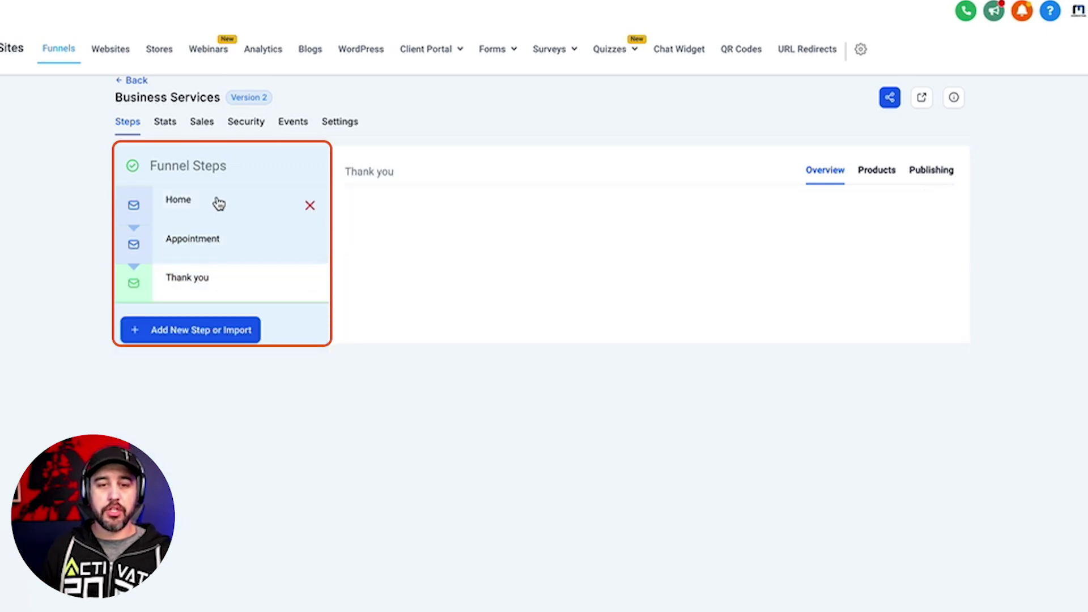
left_click(217, 209)
left_click(226, 238)
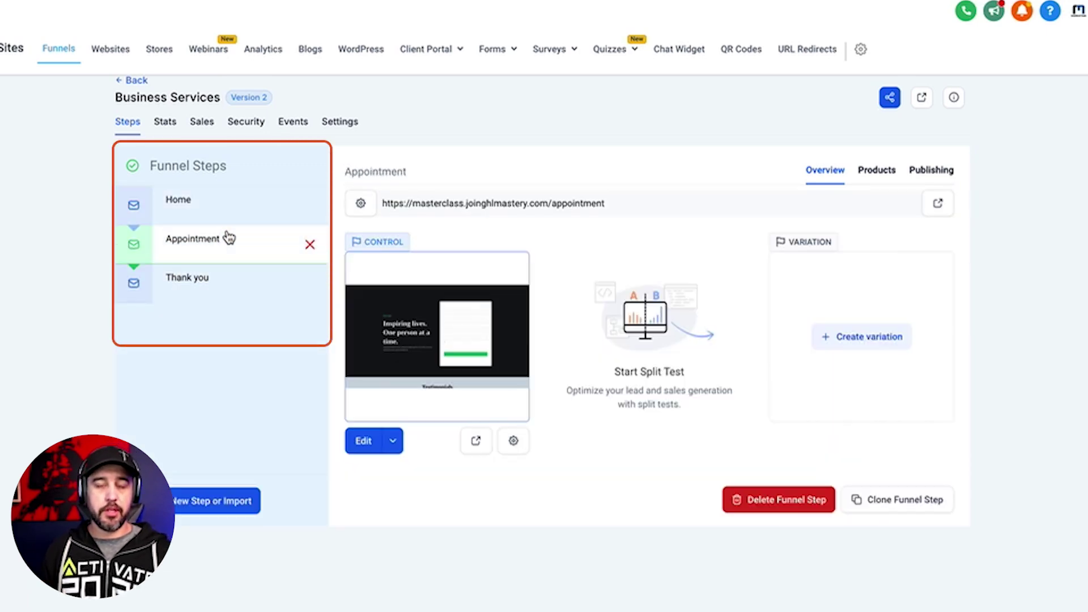
left_click(225, 207)
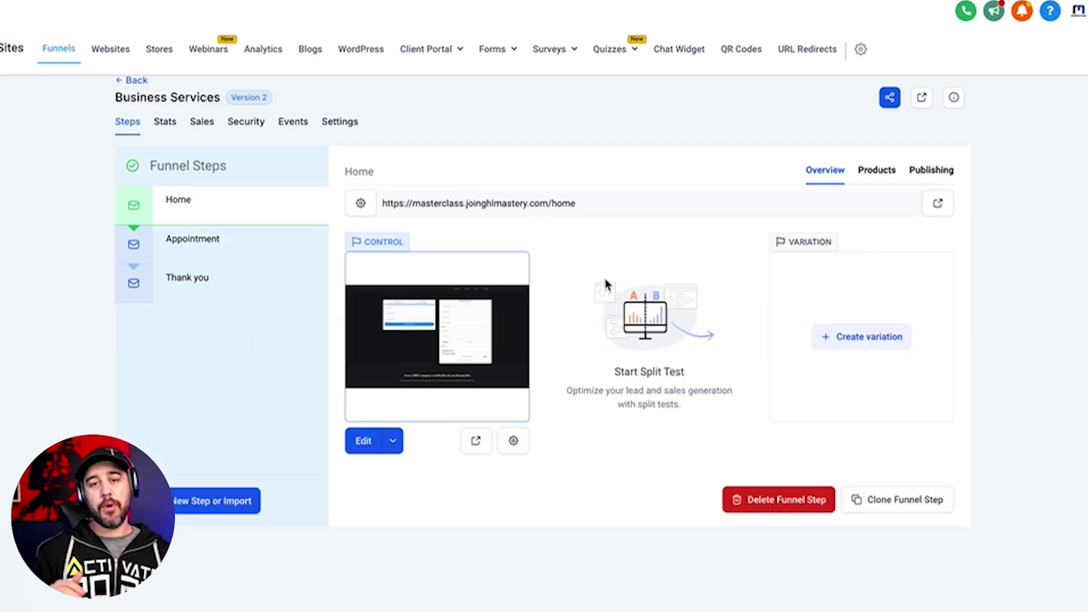
- Start a new product for the Home step, choosing Custom CRM Build with the Custom CRM Split Pay Option price
left_click(878, 172)
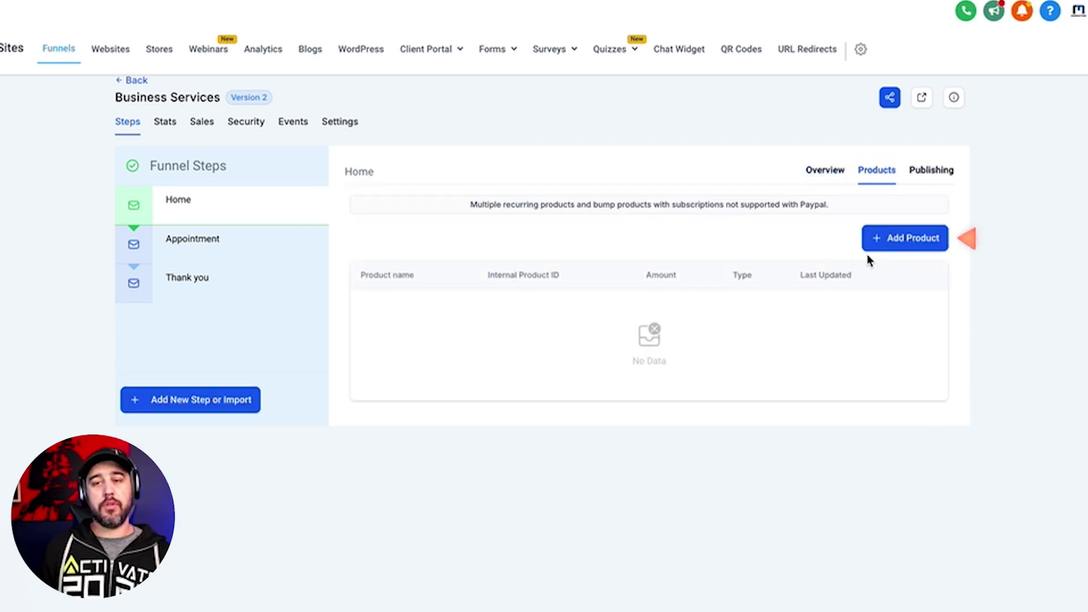
left_click(893, 245)
scroll(892, 249, "down", 1)
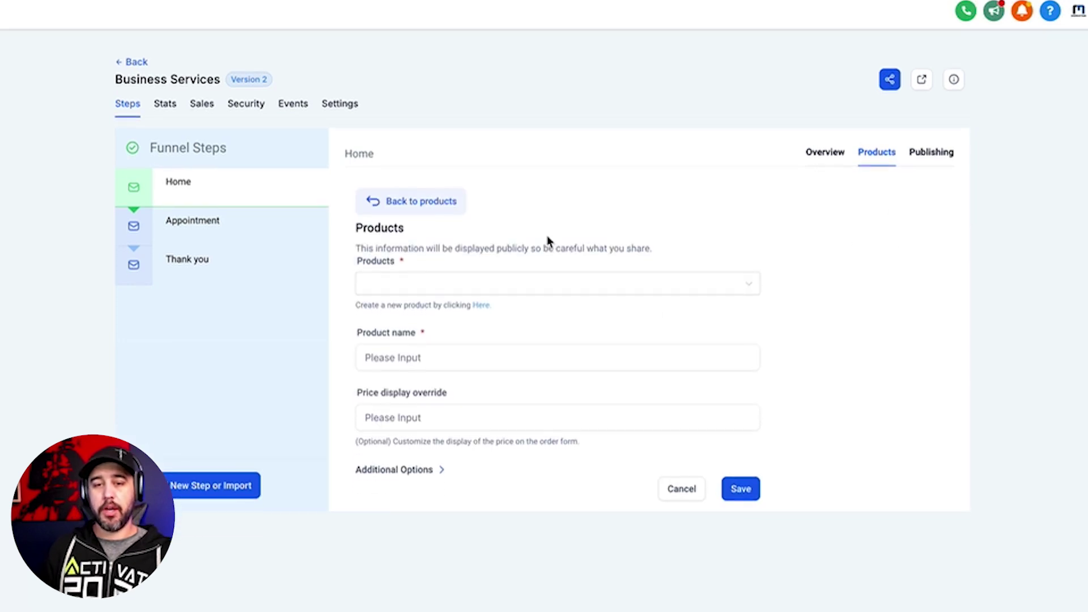
left_click(493, 287)
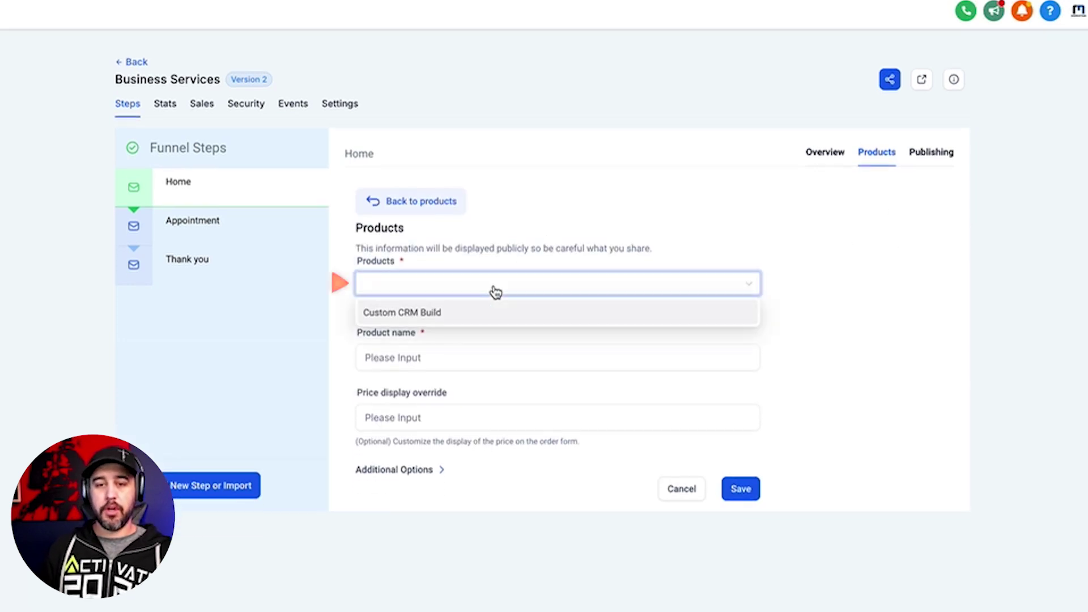
left_click(424, 321)
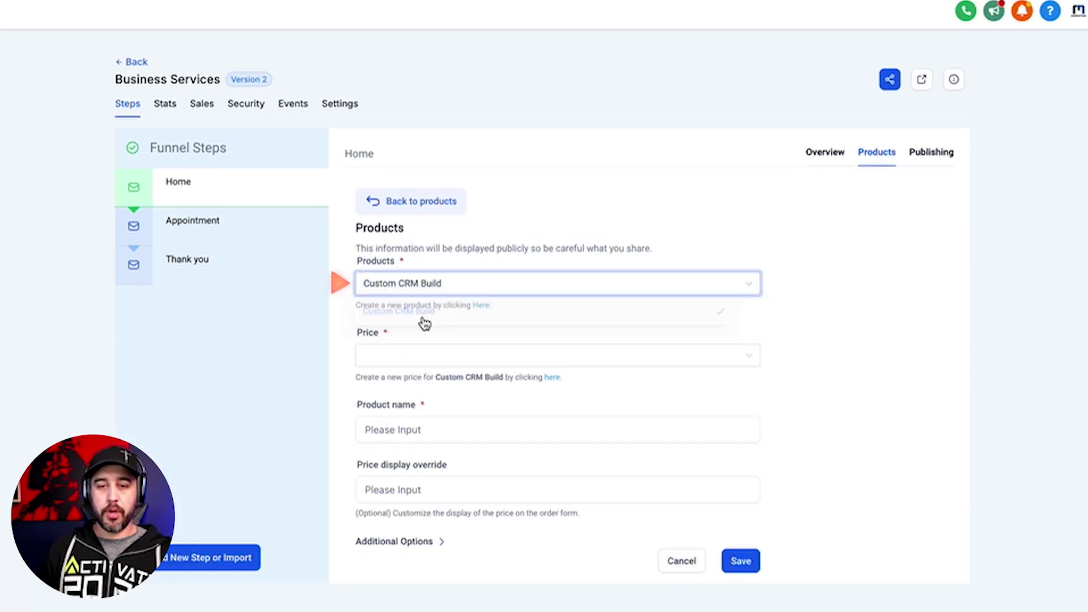
left_click(508, 361)
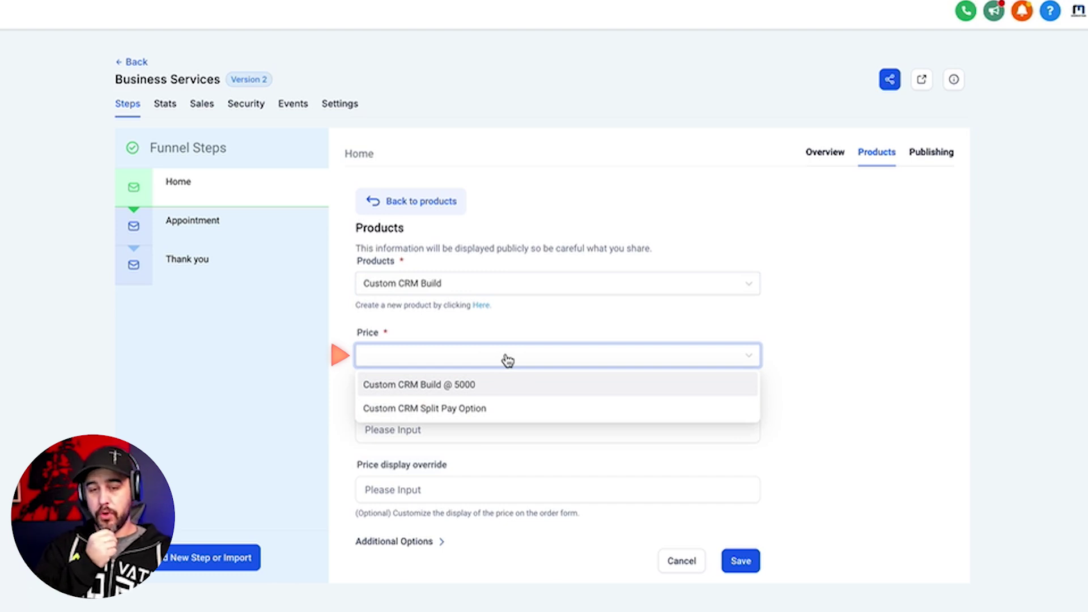
left_click(442, 409)
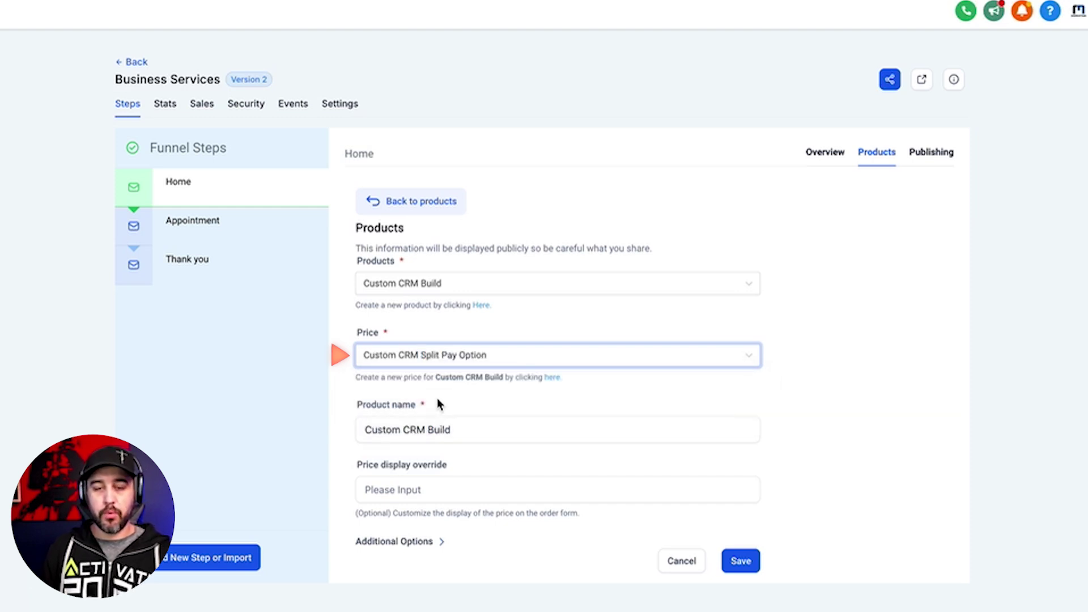
- Set the product's price display override to "$5,000 One Time Payment"
left_click(484, 424)
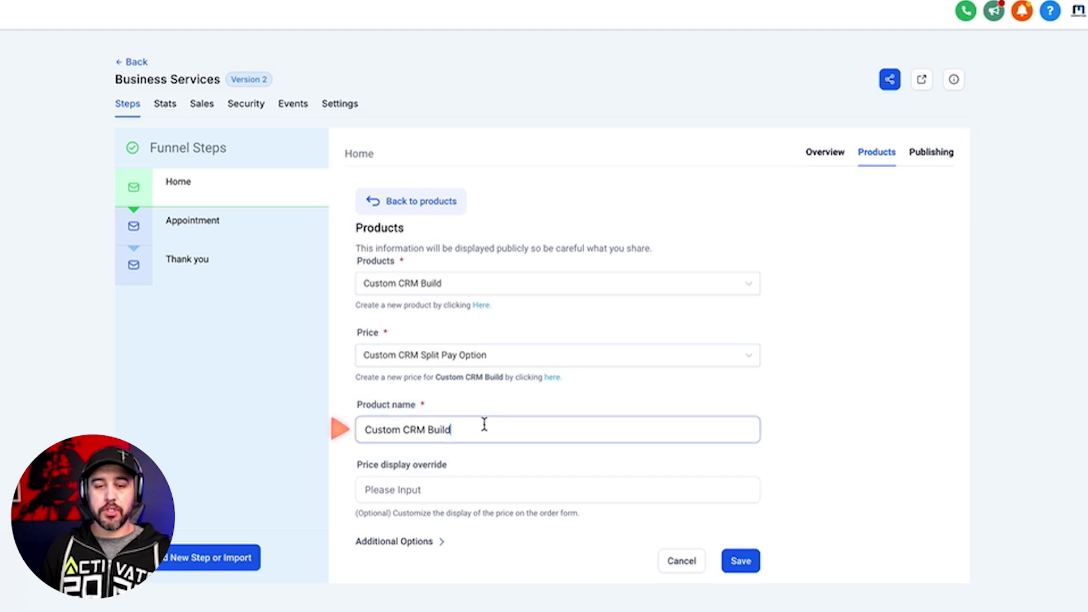
left_click(436, 489)
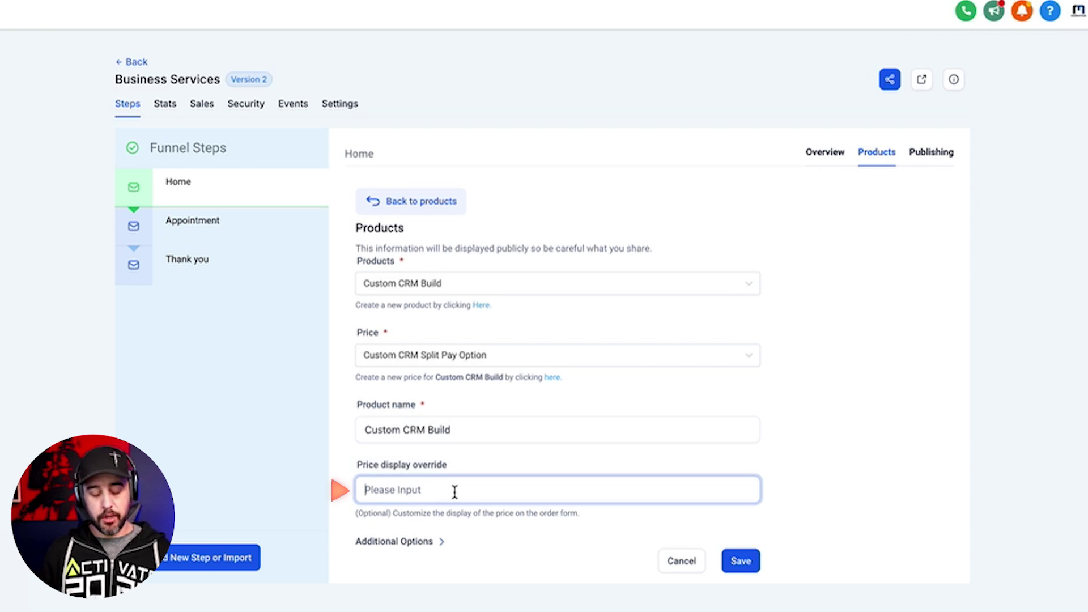
type("$5,000 One ")
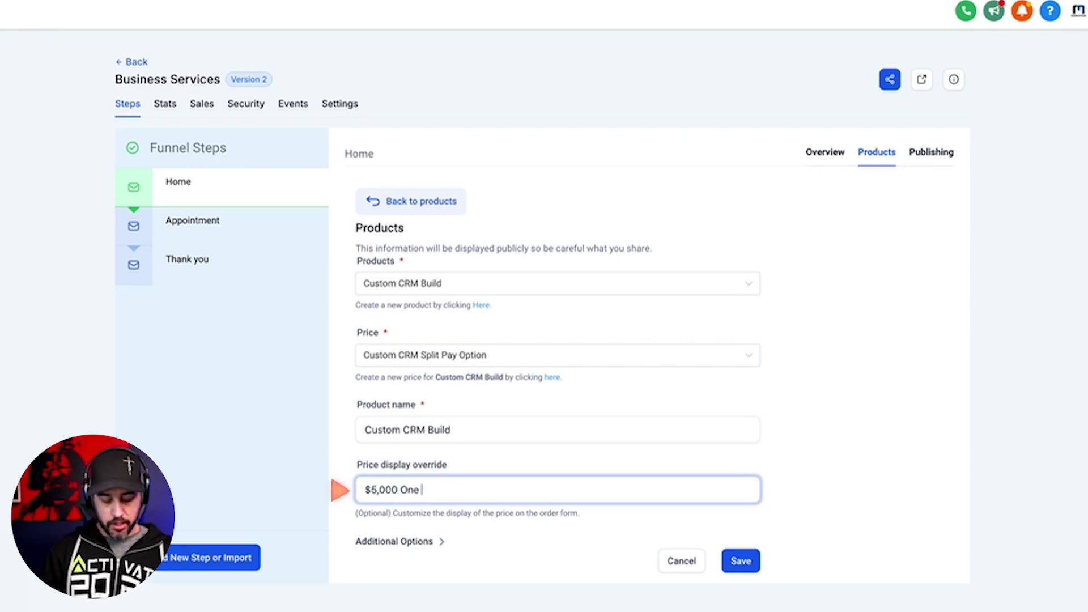
type("Time Payment")
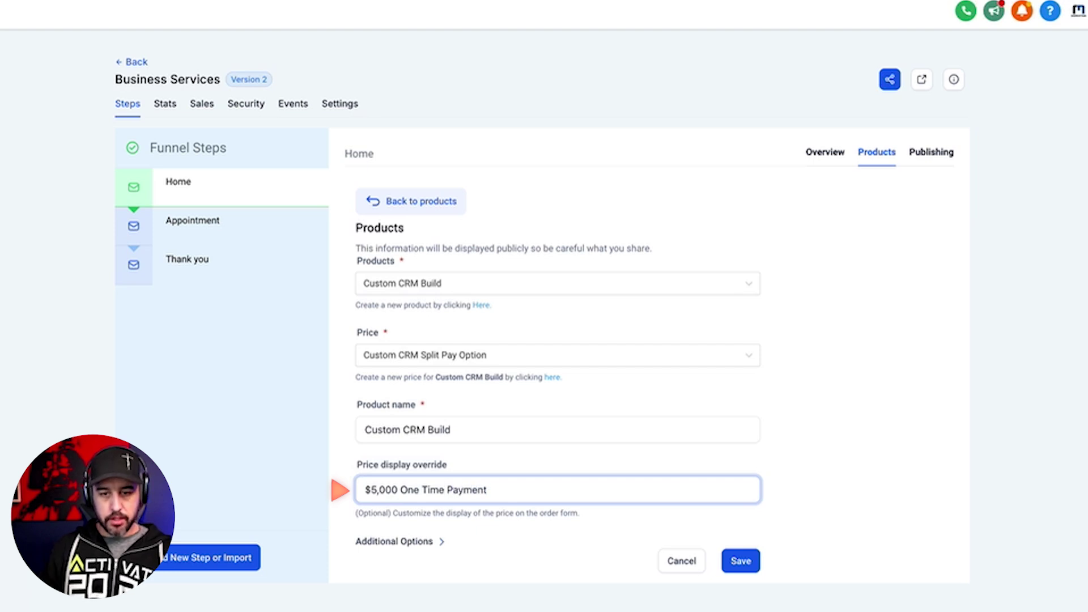
- In the additional options, allow multiple quantities to be purchased with a maximum of 100 units per order
left_click(433, 542)
scroll(509, 516, "down", 3)
scroll(510, 516, "down", 1)
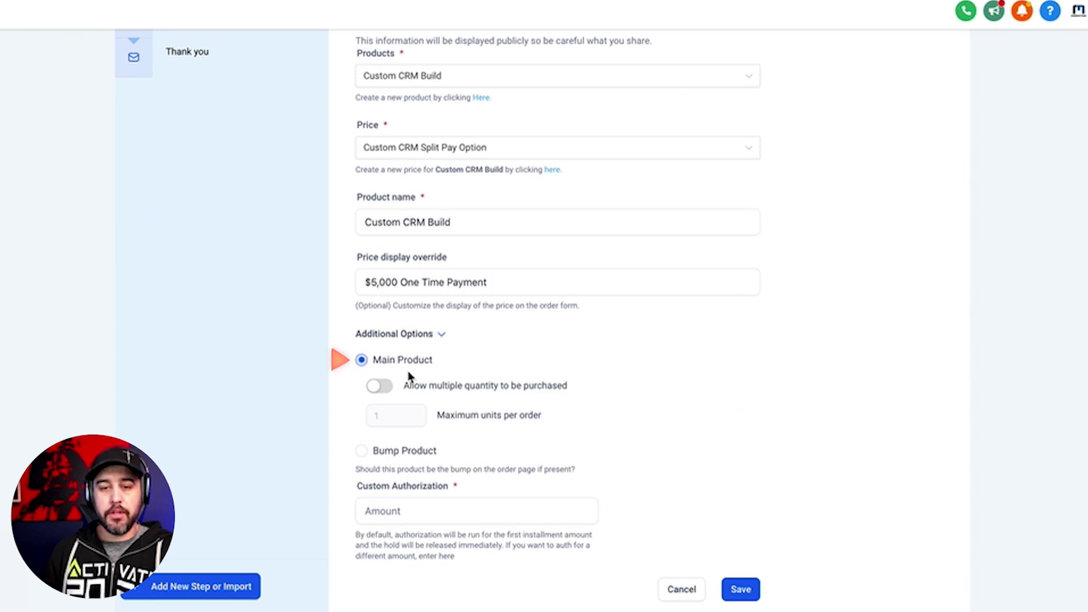
left_click_drag(407, 386, 573, 396)
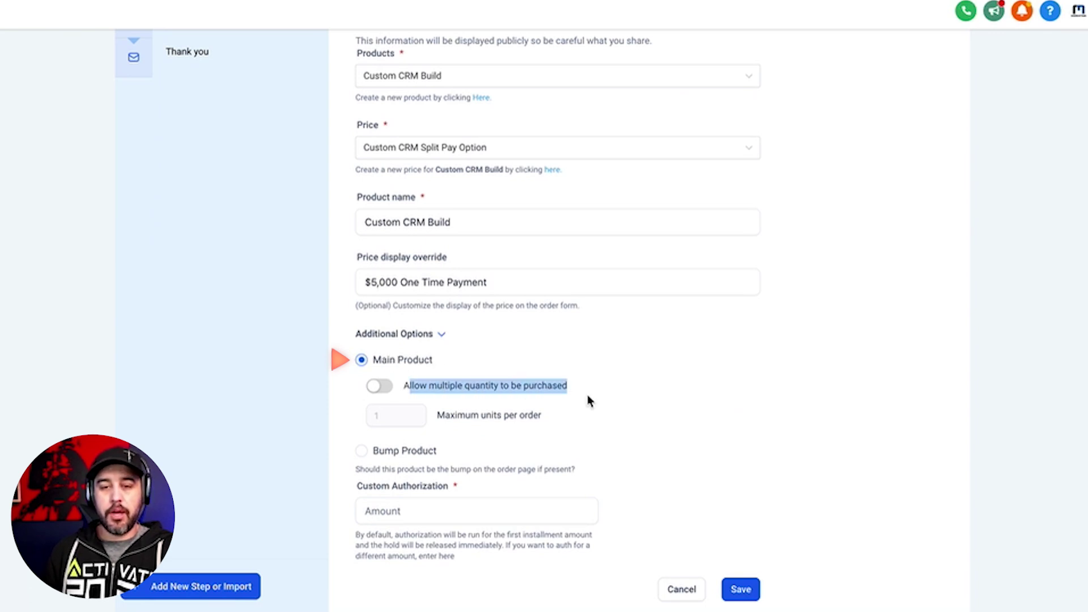
left_click(588, 396)
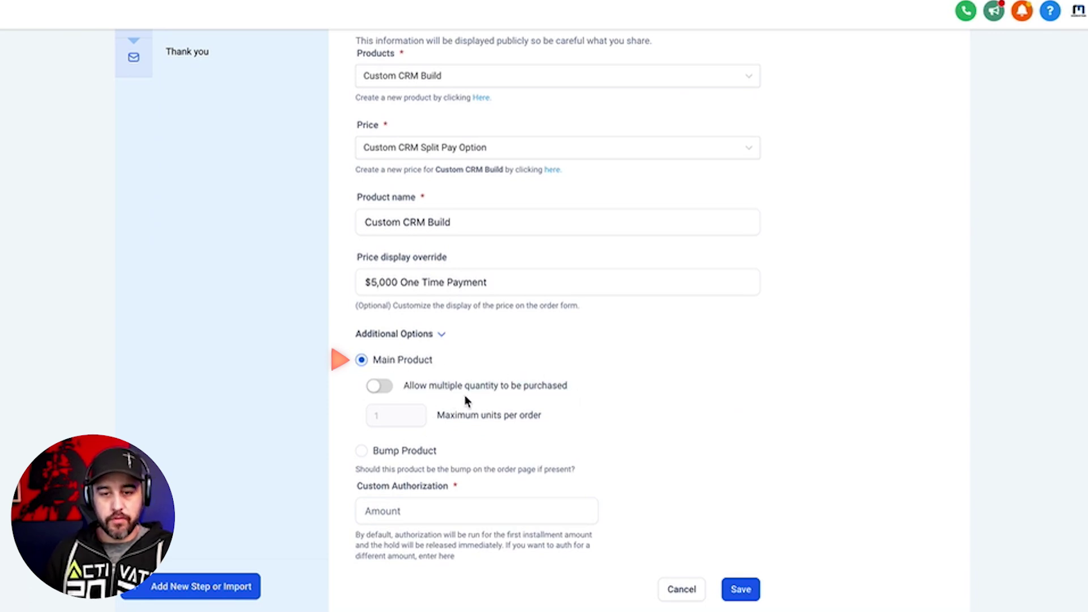
left_click(378, 386)
left_click(386, 415)
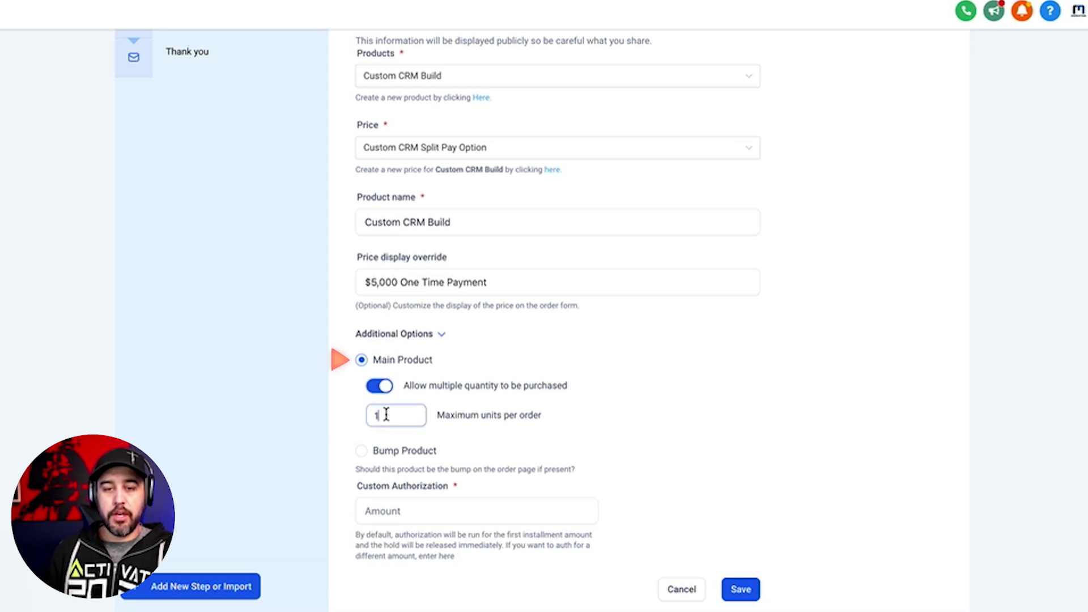
type("00")
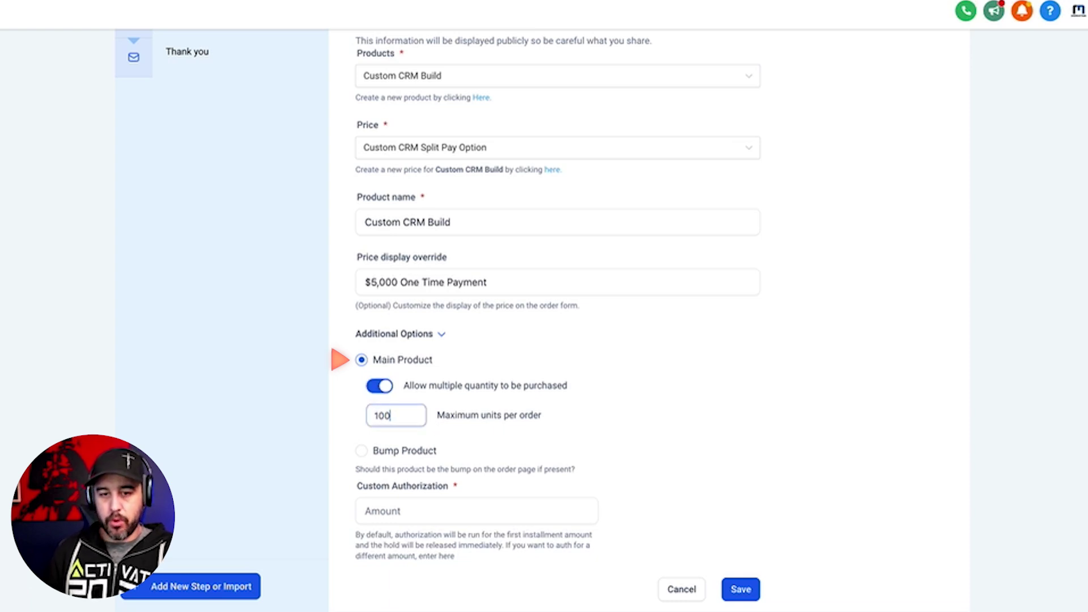
left_click(492, 435)
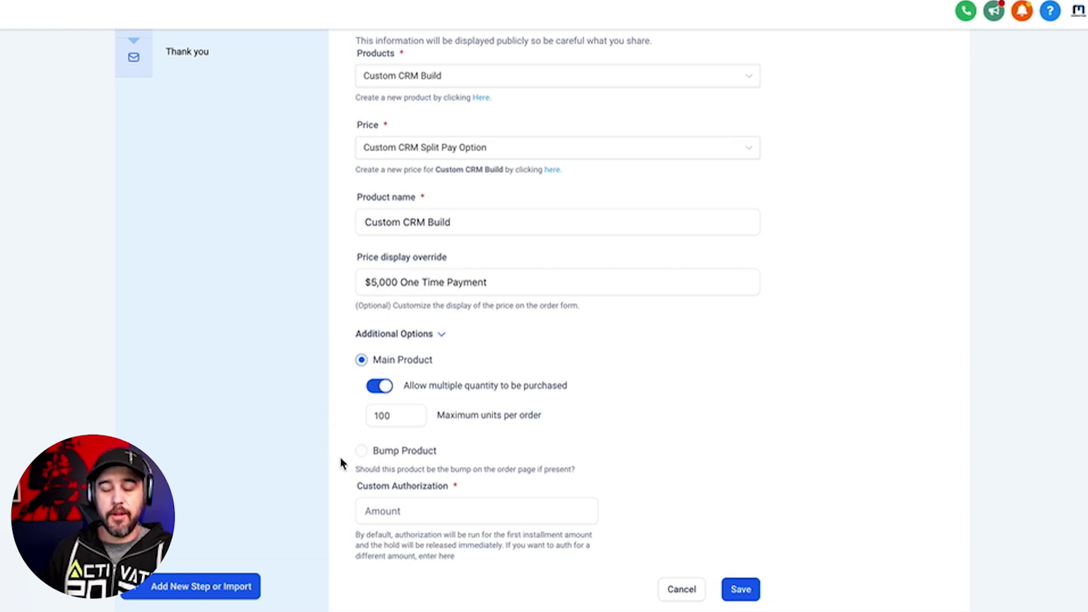
- Set the custom authorization amount to 50 and read the explanation beneath it
left_click_drag(352, 486, 453, 488)
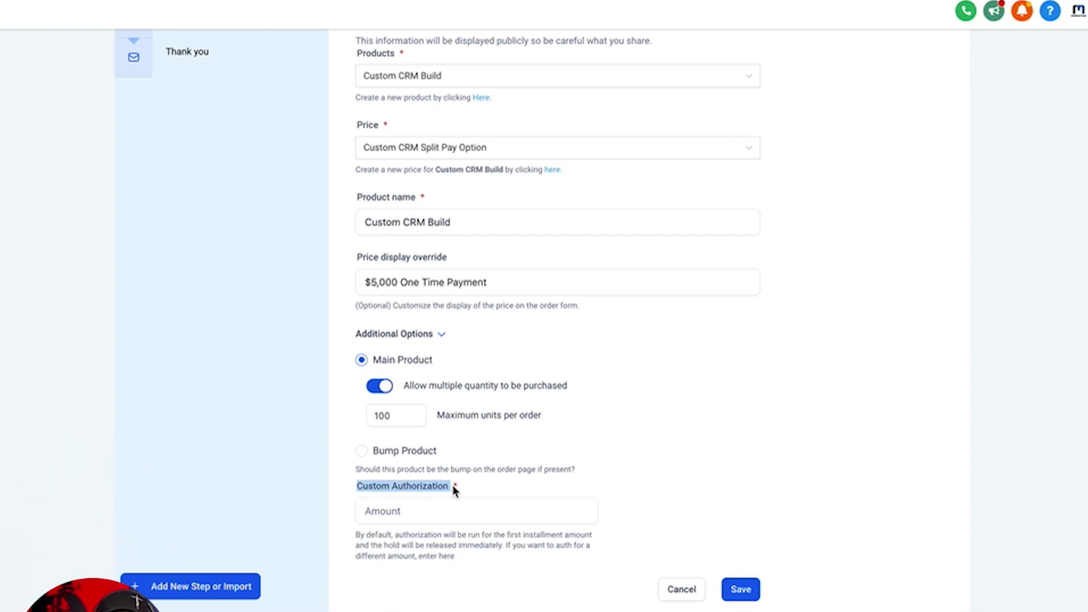
left_click(480, 489)
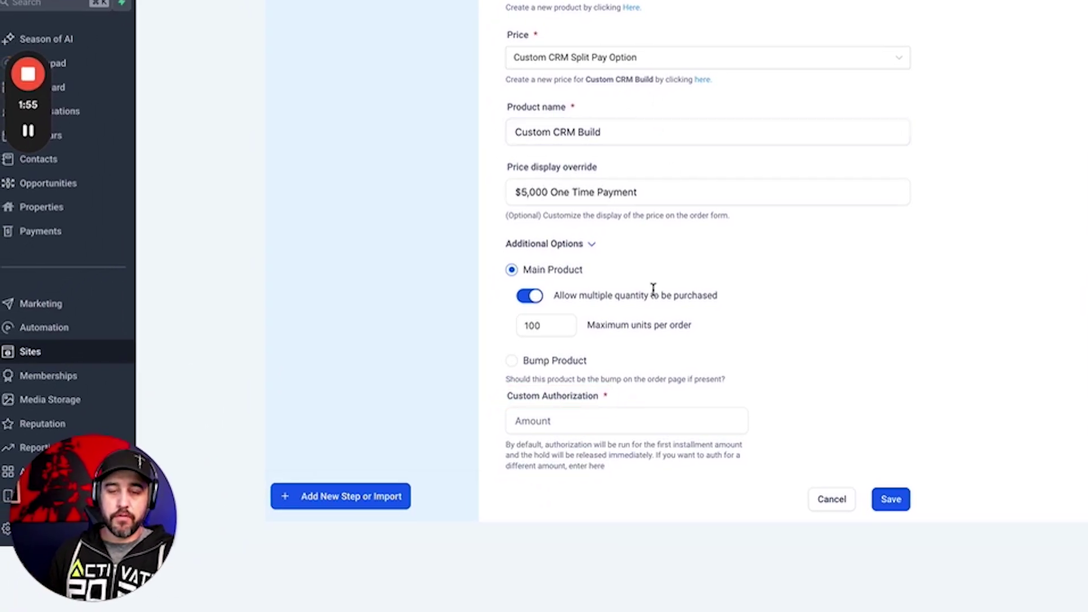
left_click(593, 420)
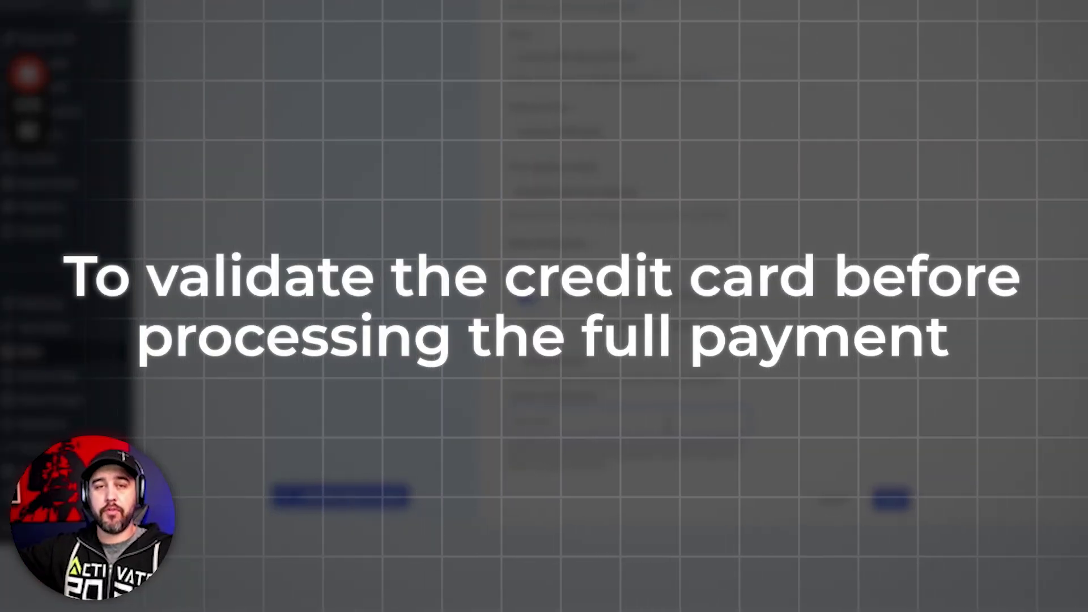
type("50")
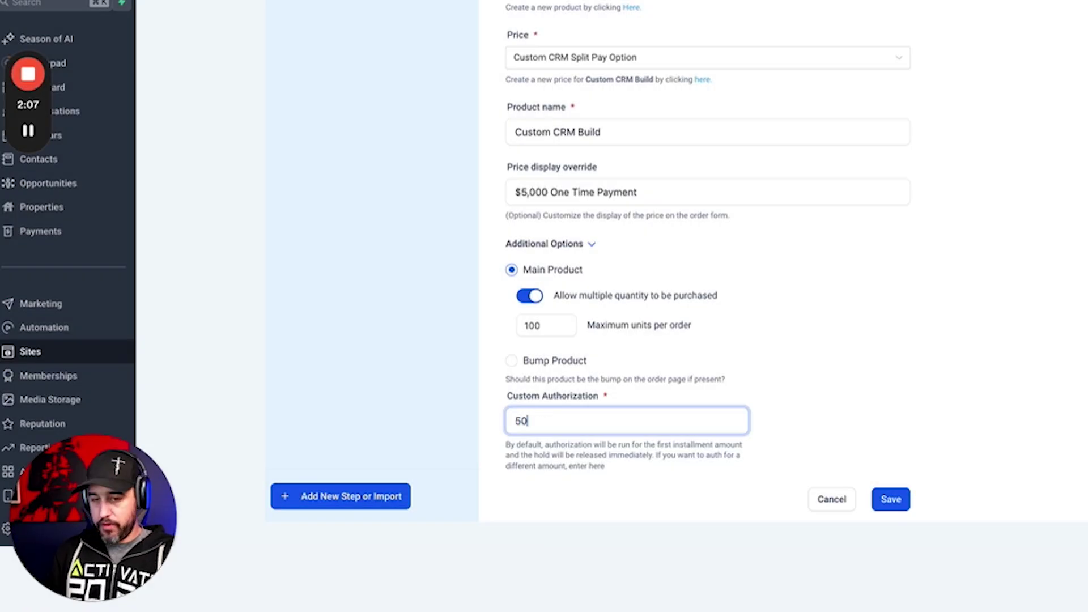
left_click(728, 387)
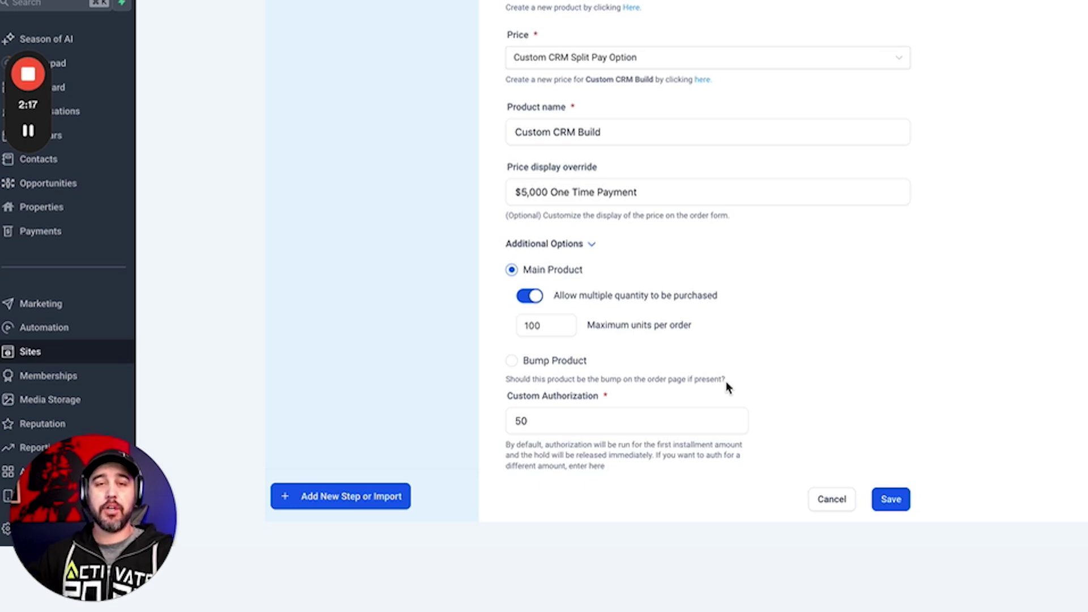
left_click(607, 417)
double_click(619, 417)
left_click(632, 396)
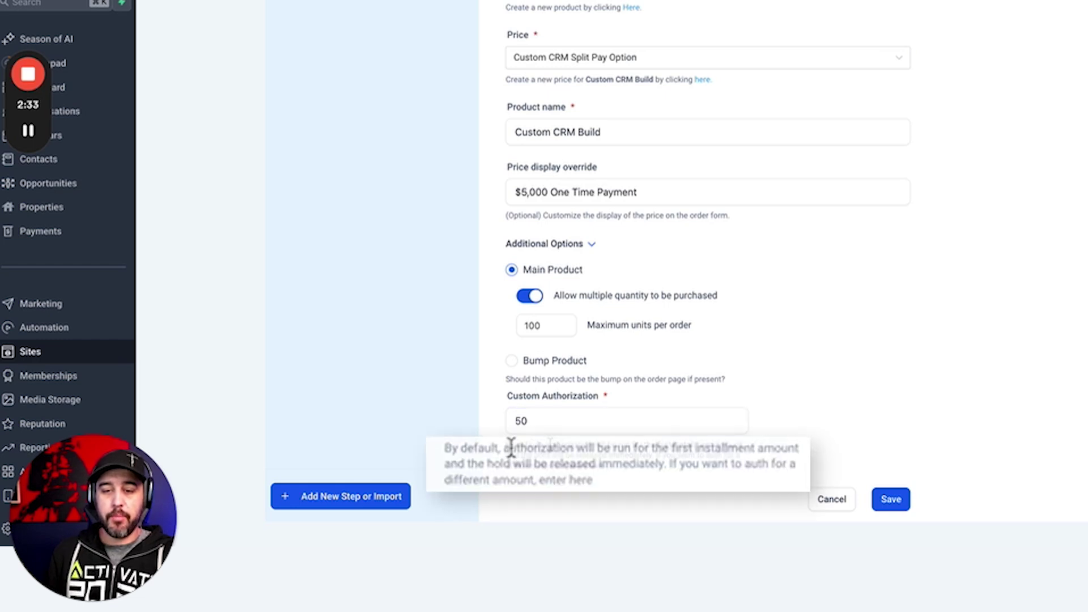
left_click_drag(678, 445, 592, 481)
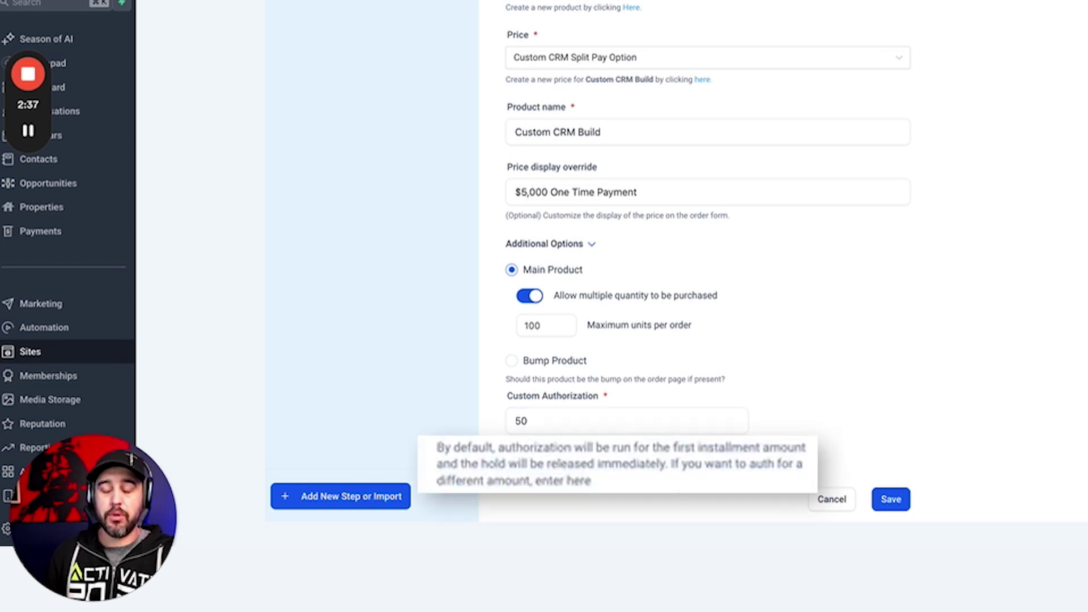
- Clear the custom authorization amount and try to save the product without it
left_click(540, 420)
double_click(550, 425)
key("BackSpace")
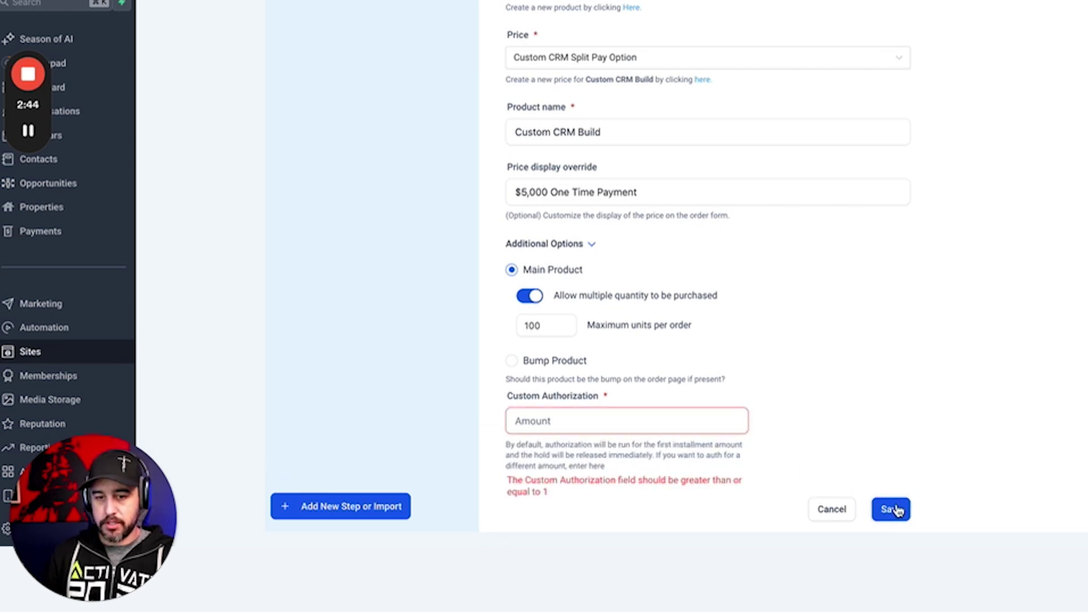
- Set the custom authorization amount to 1 and save the product
left_click(607, 419)
type("0")
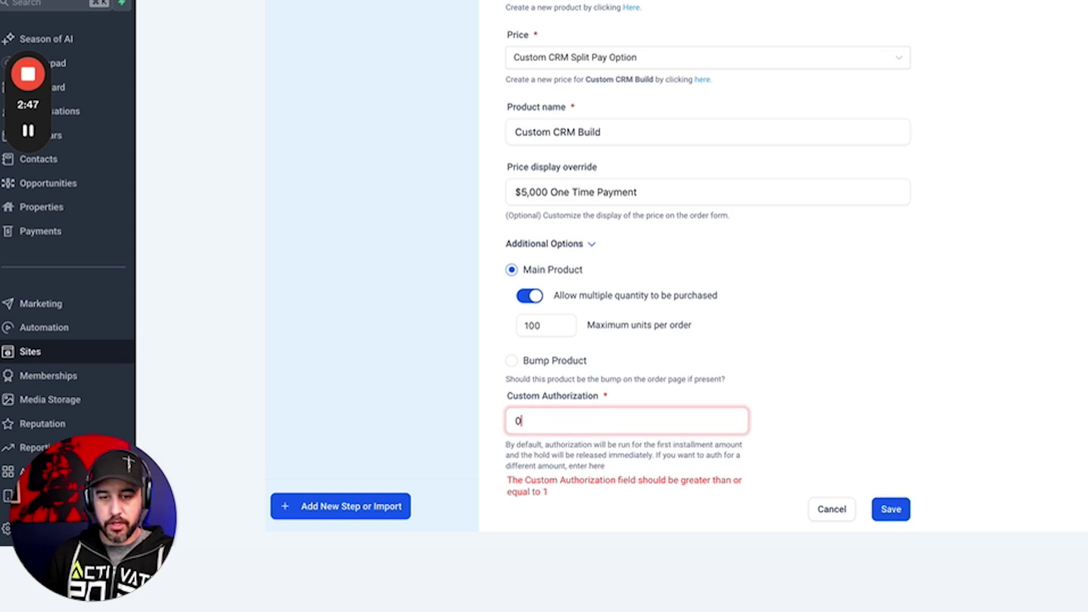
key("BackSpace")
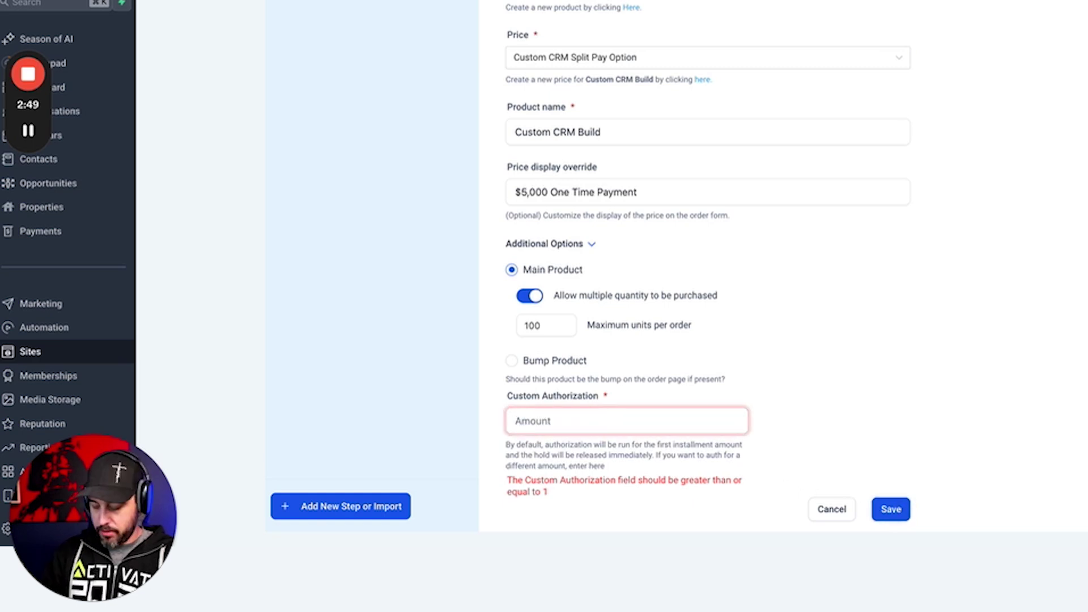
type("1")
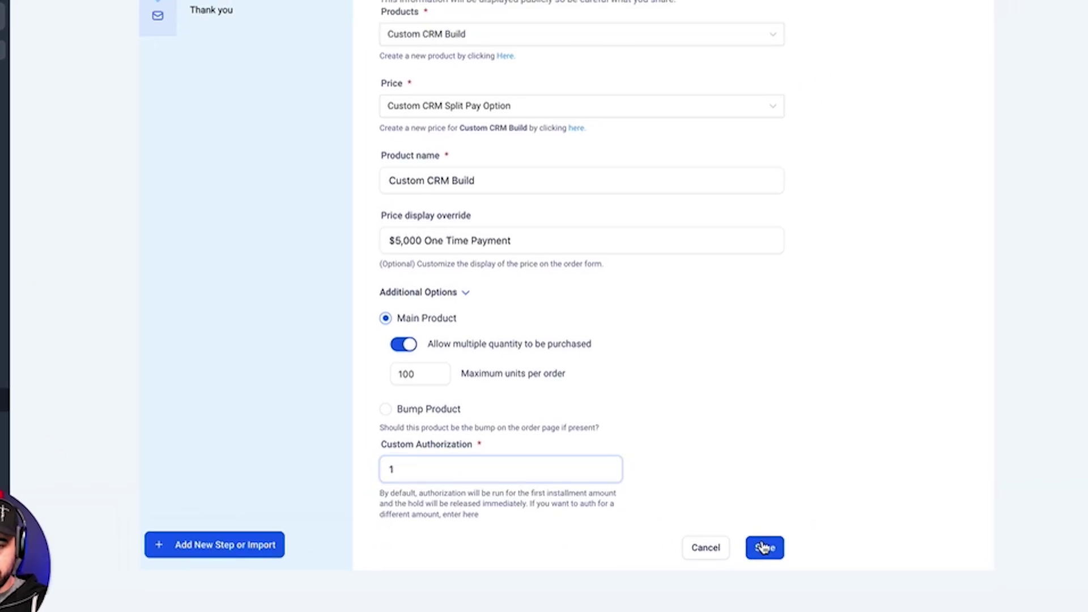
left_click(763, 547)
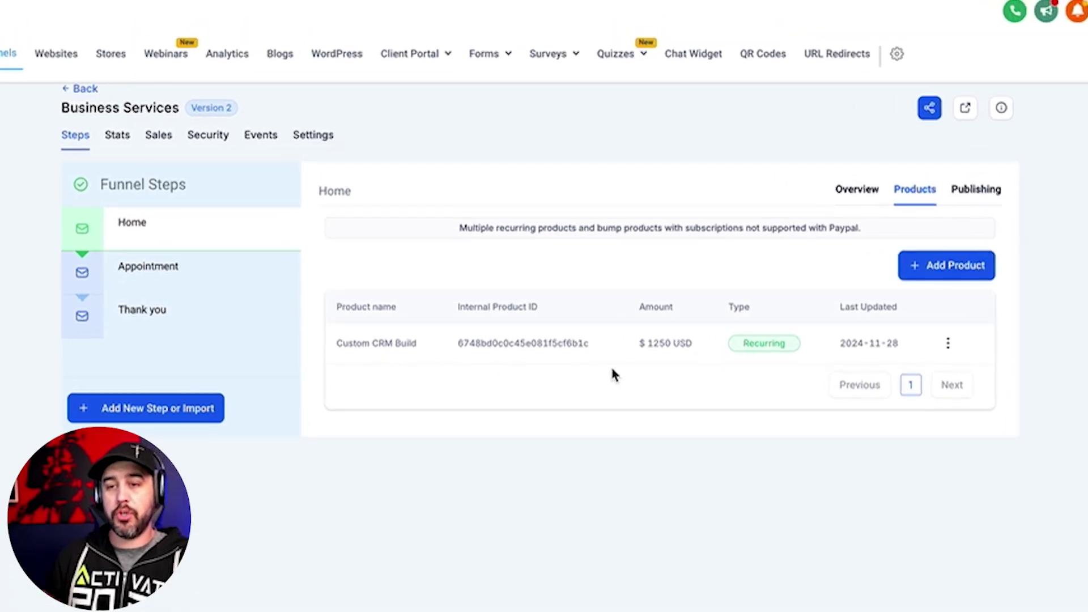
- Start a second product for the Home step, choosing Custom CRM Build with the Custom CRM Build @ 5000 price
left_click(925, 264)
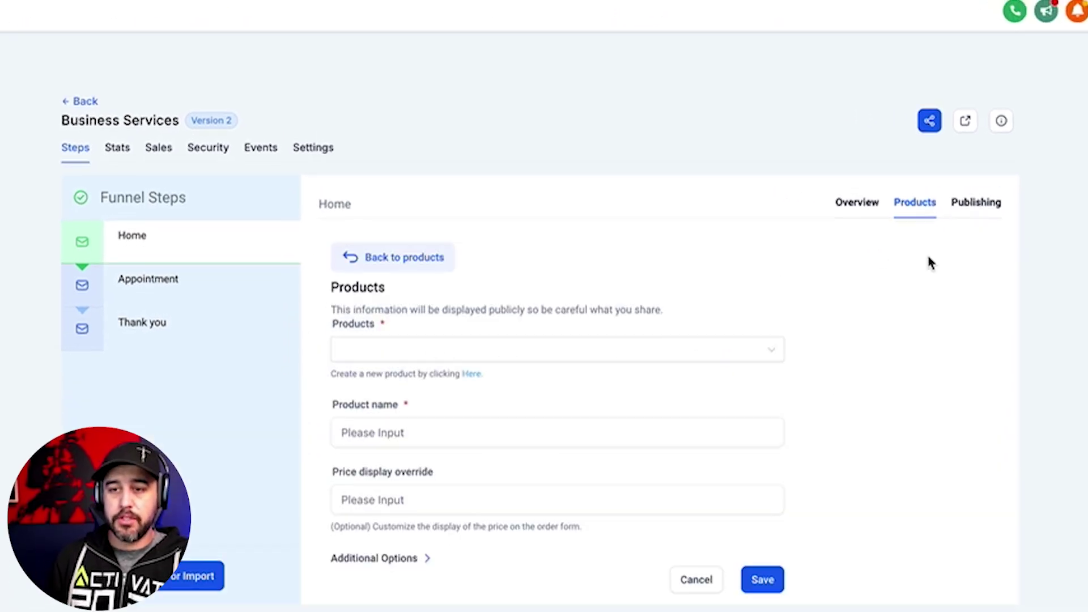
left_click(452, 318)
left_click(441, 347)
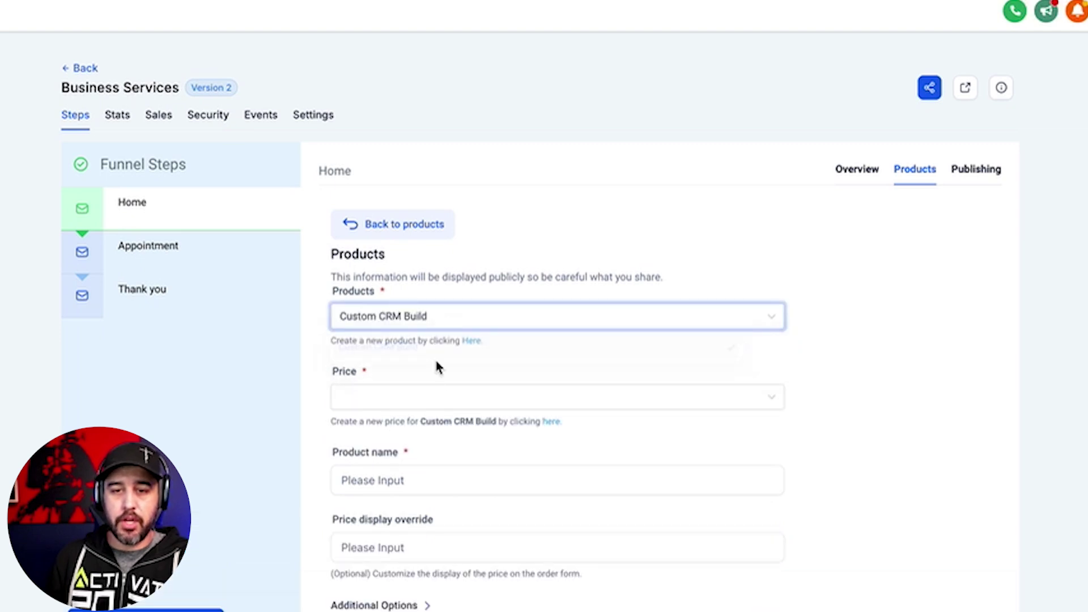
left_click(455, 408)
left_click(445, 438)
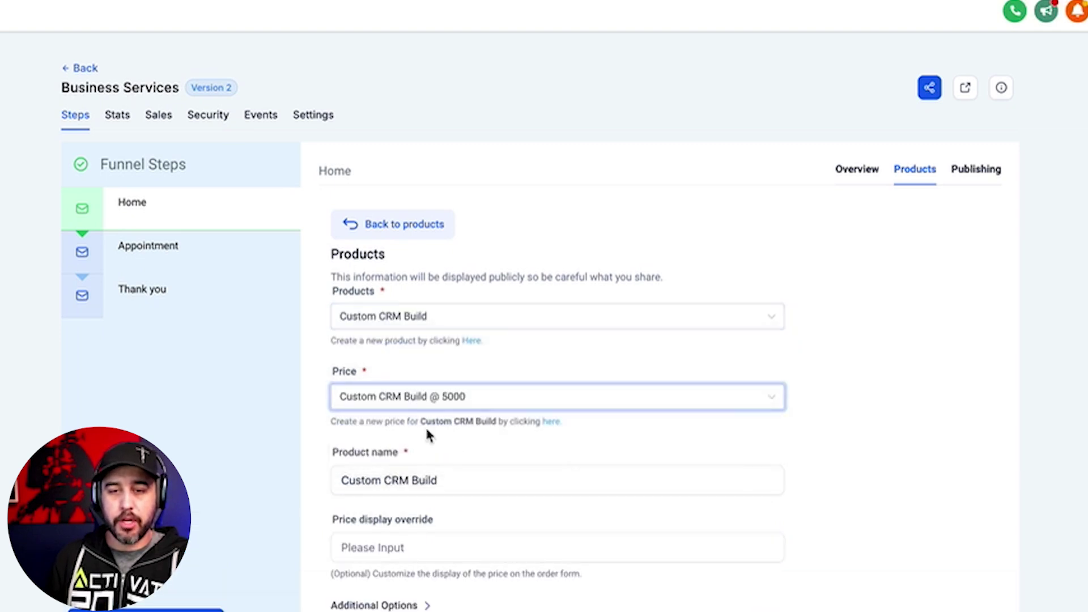
- Set the second product's price display override to $5000, make it a bump product and save it
left_click(424, 551)
type("$5000")
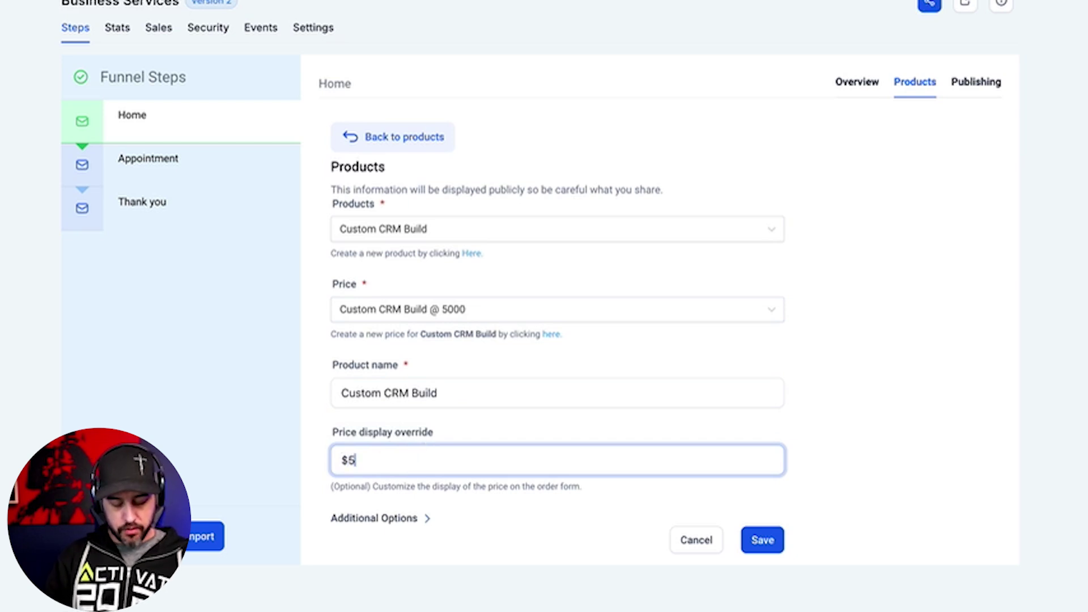
left_click(392, 518)
left_click(337, 532)
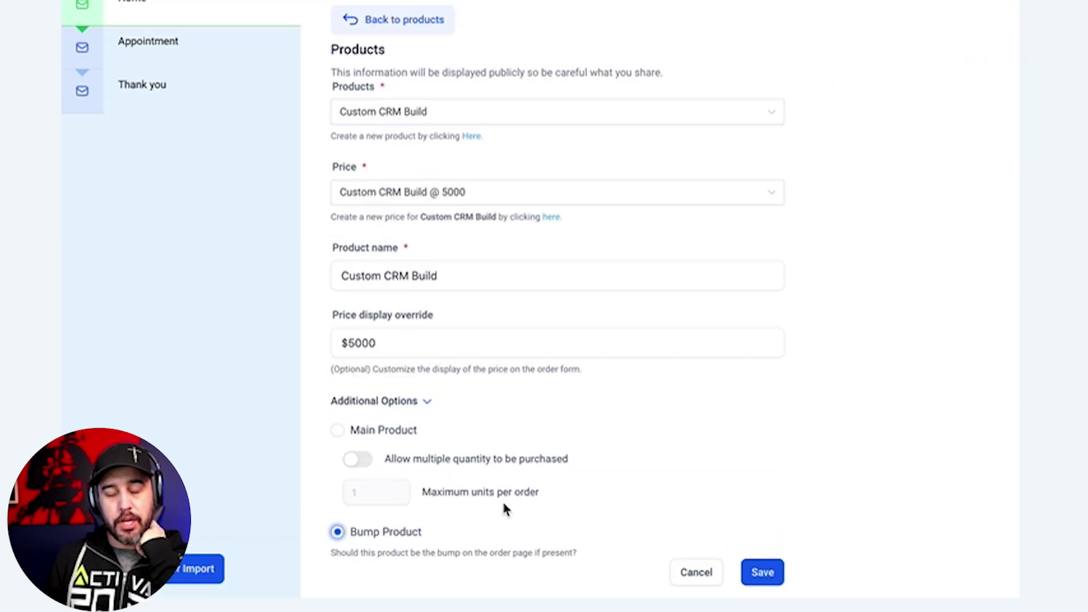
left_click(774, 575)
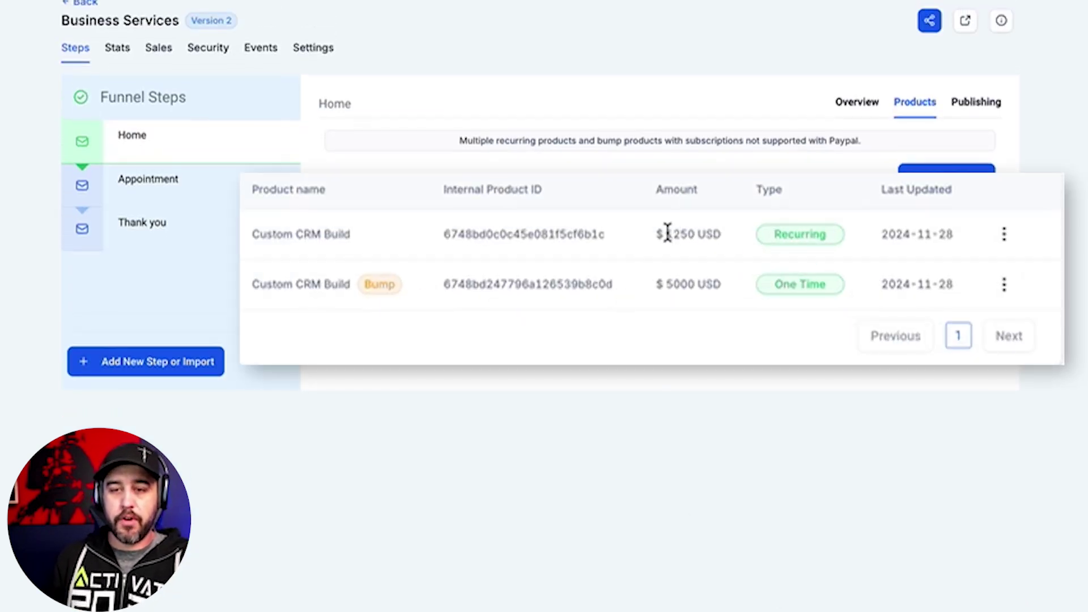
left_click_drag(661, 234, 720, 234)
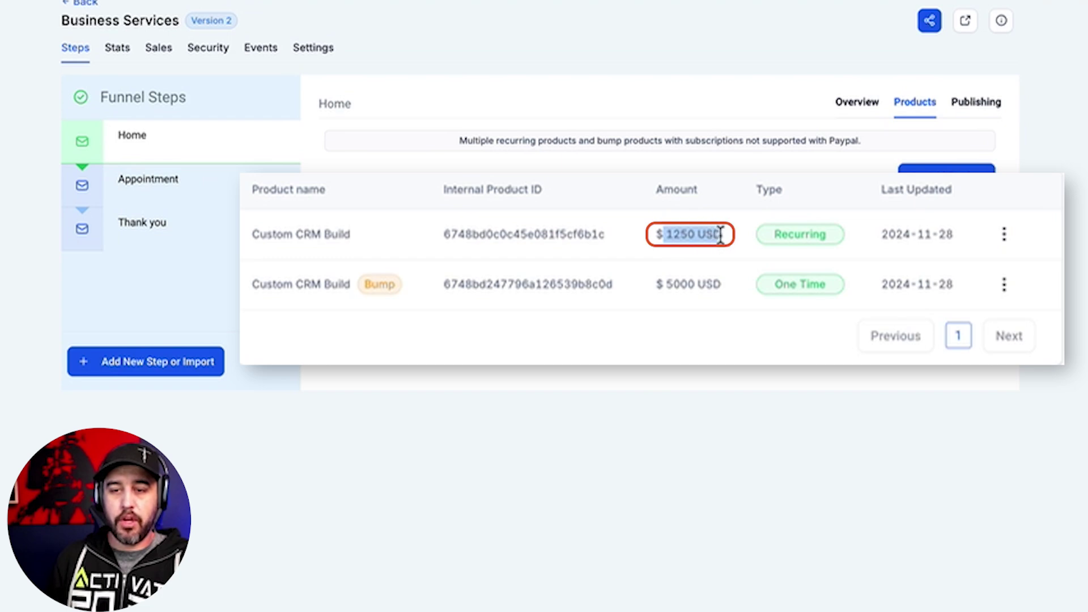
left_click_drag(664, 287, 743, 294)
left_click(728, 300)
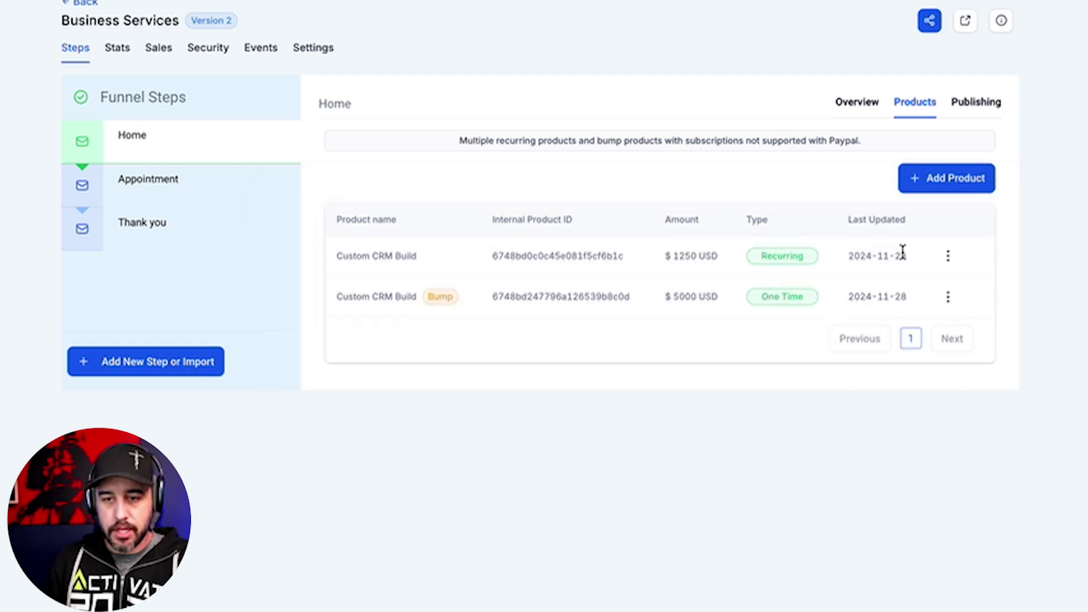
- Change the split-pay Custom CRM Build product's price display override to "5 Payments of $1,250" and save it
left_click(935, 198)
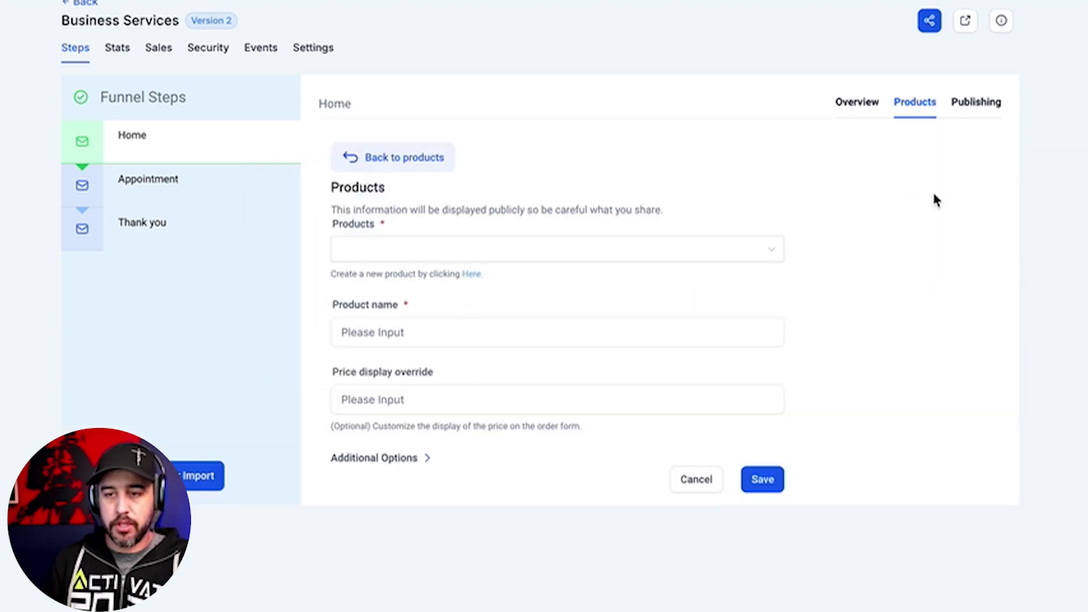
left_click(399, 480)
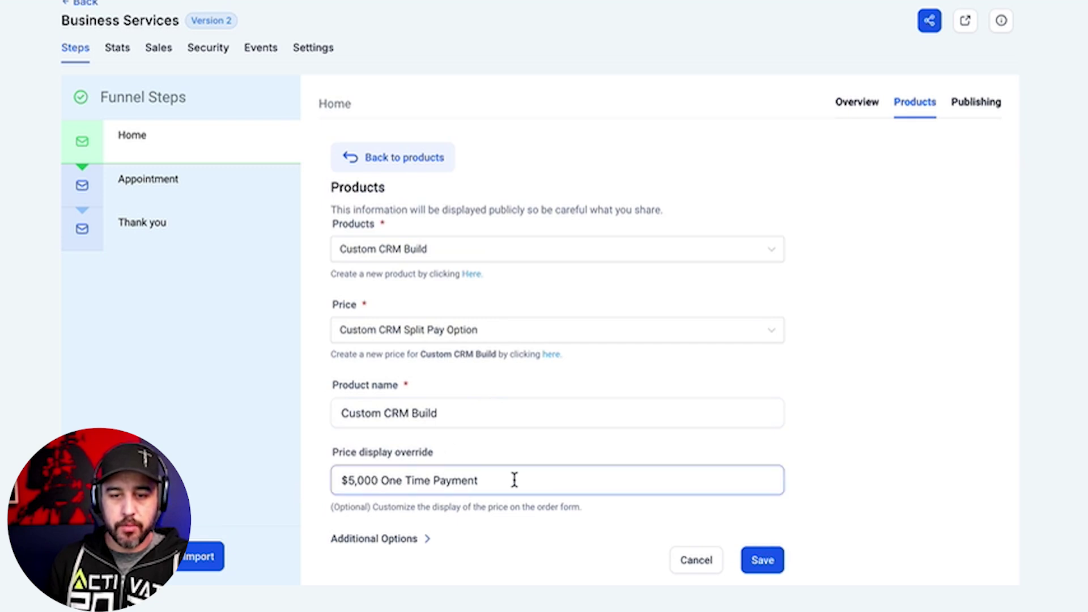
left_click_drag(514, 480, 320, 486)
type("5 ")
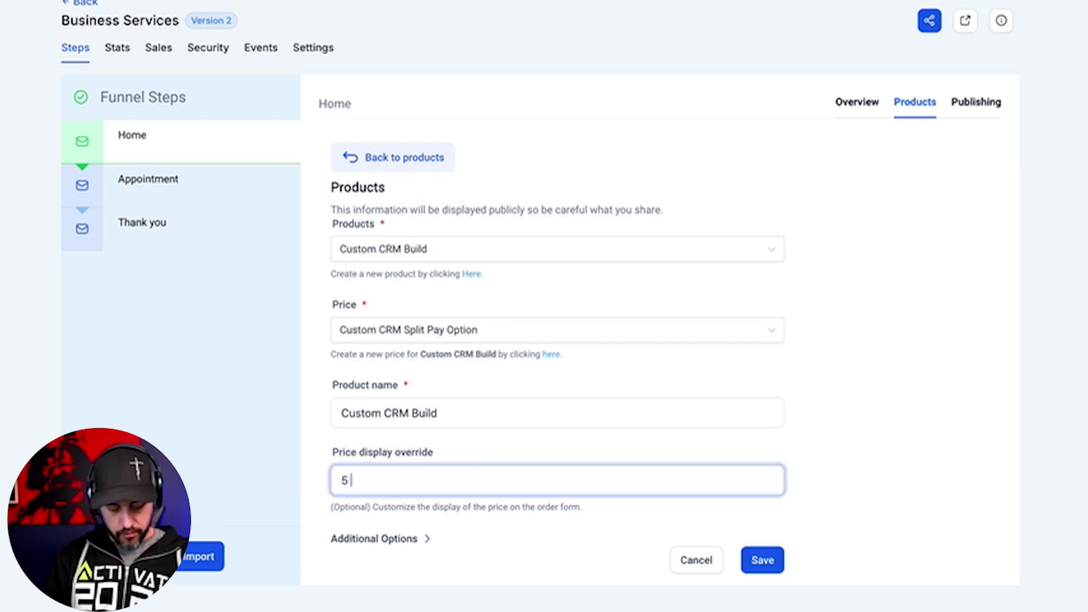
type("Payments of $12,")
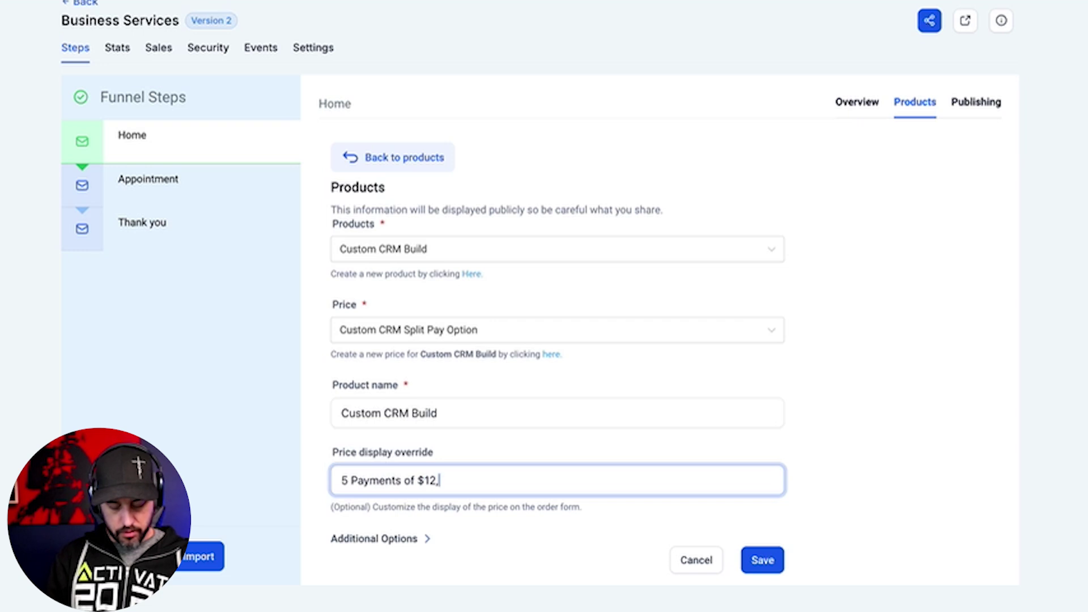
key("BackSpace")
type(",250")
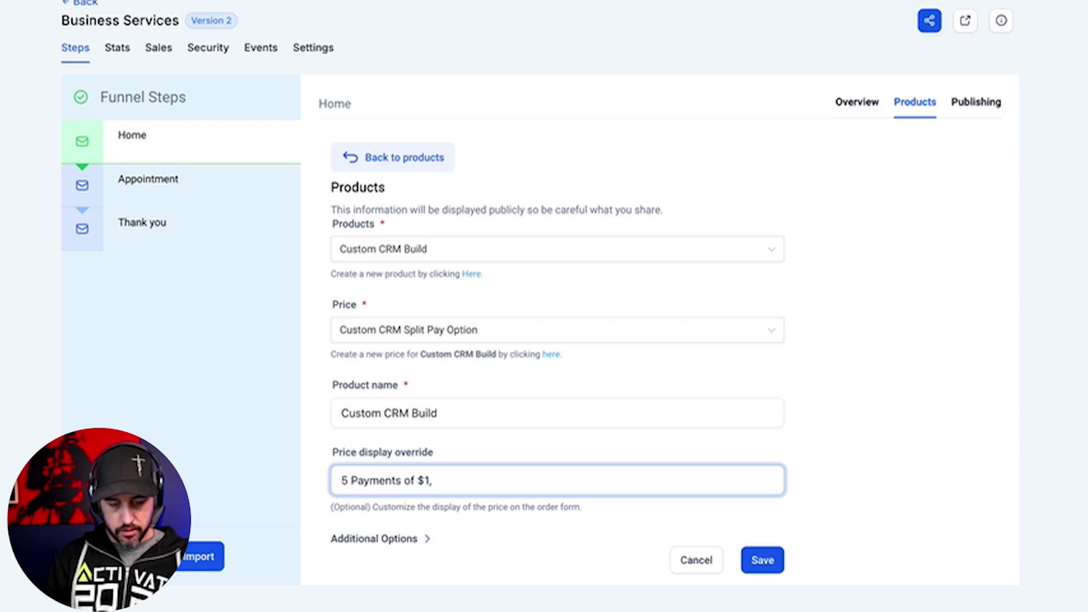
left_click(776, 569)
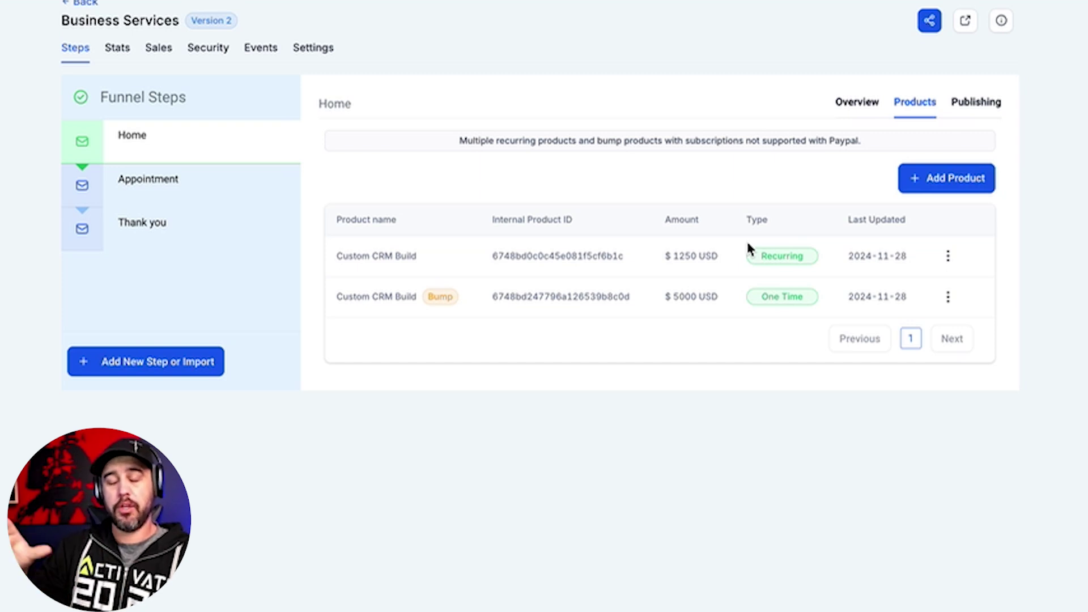
- Open the Home step's control page for editing and review the one-step order form down to its Complete Order button
left_click(849, 103)
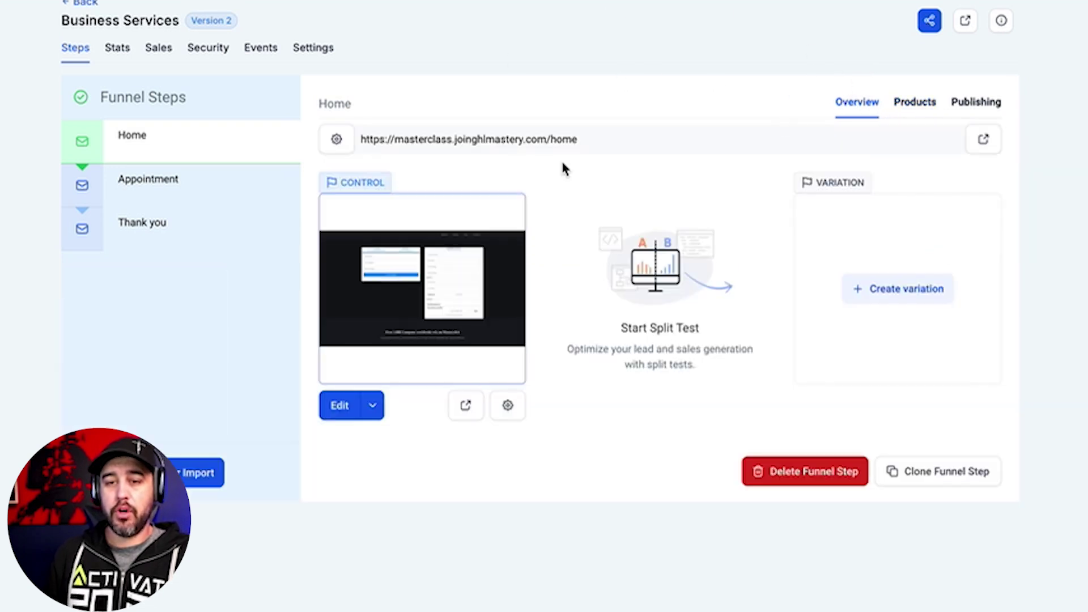
left_click(343, 406)
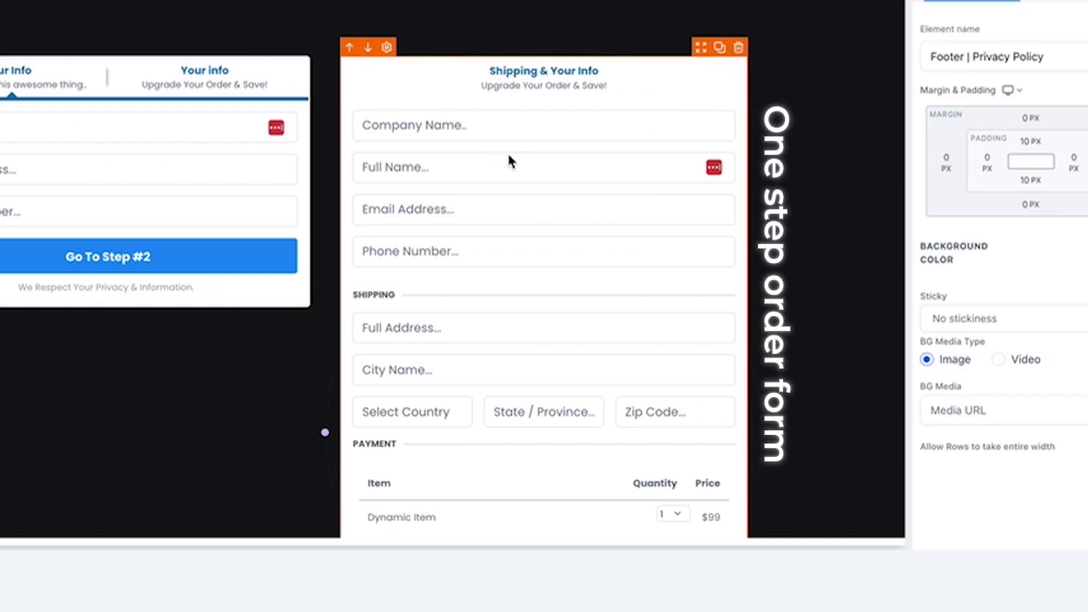
scroll(508, 152, "down", 3)
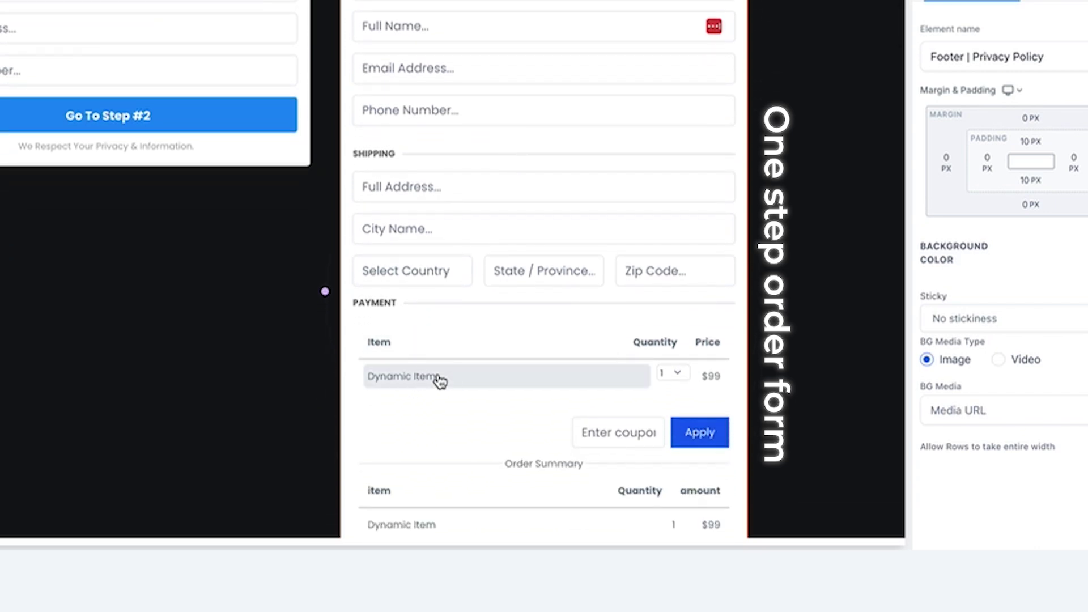
scroll(439, 380, "down", 5)
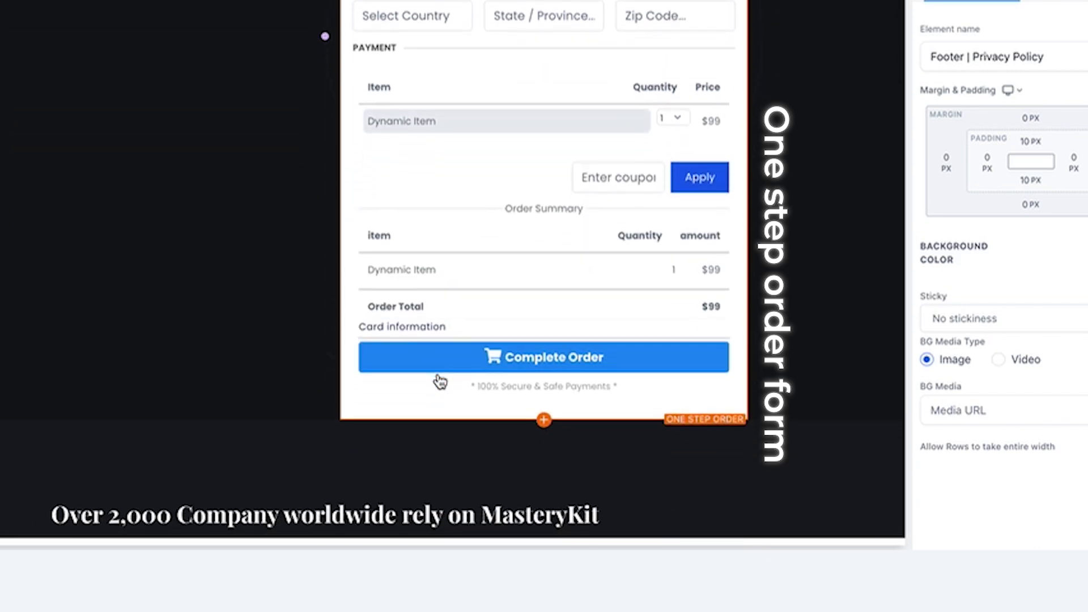
scroll(440, 382, "up", 7)
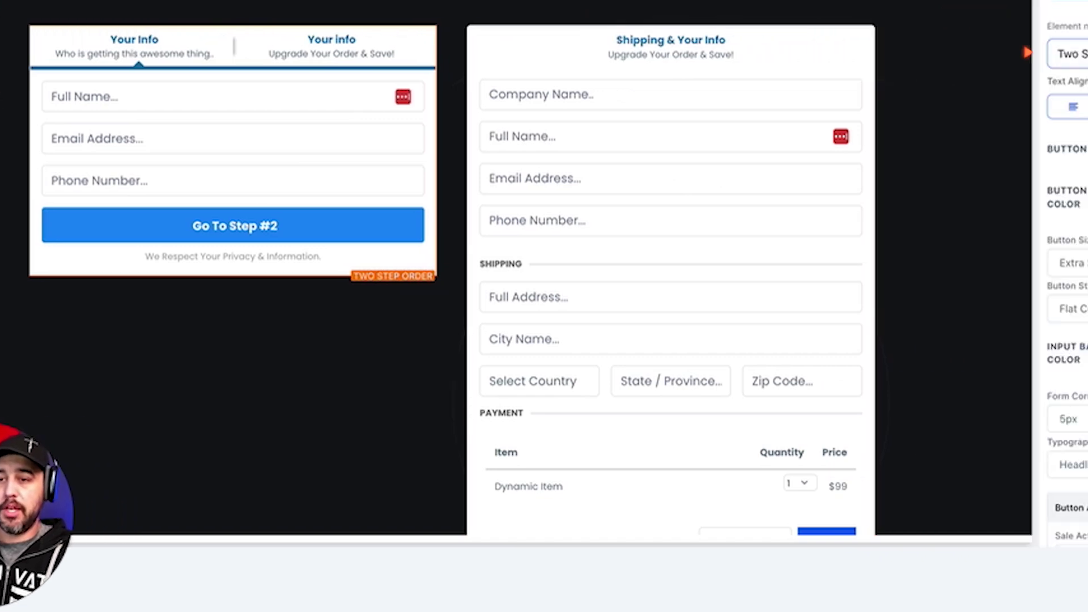
- Set the Two Step Order form's button color to red and its button size to Extra Large
left_click_drag(961, 54, 880, 51)
left_click(918, 24)
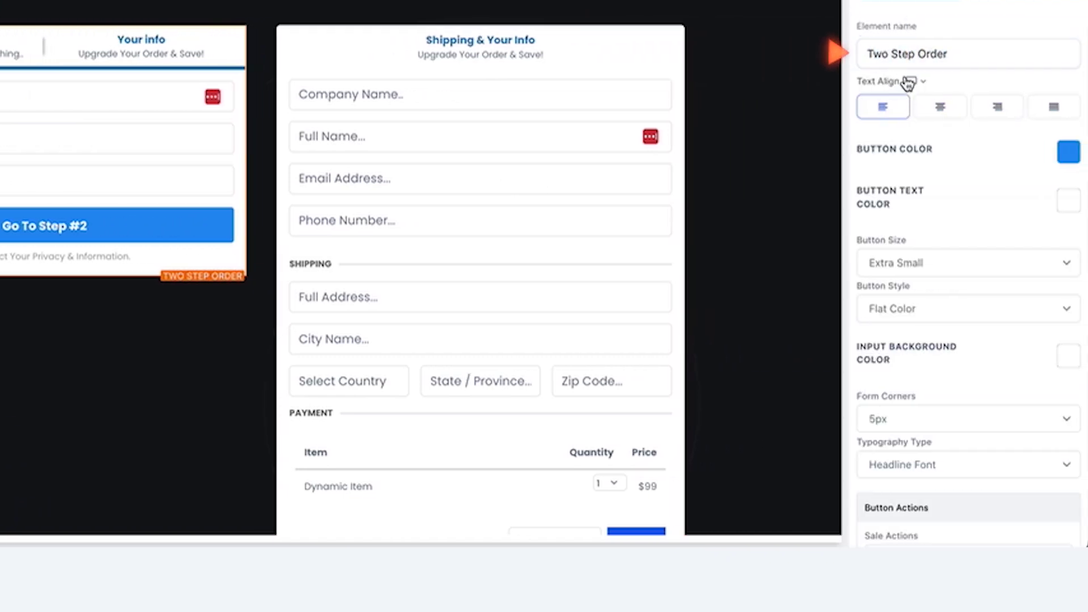
left_click(1065, 155)
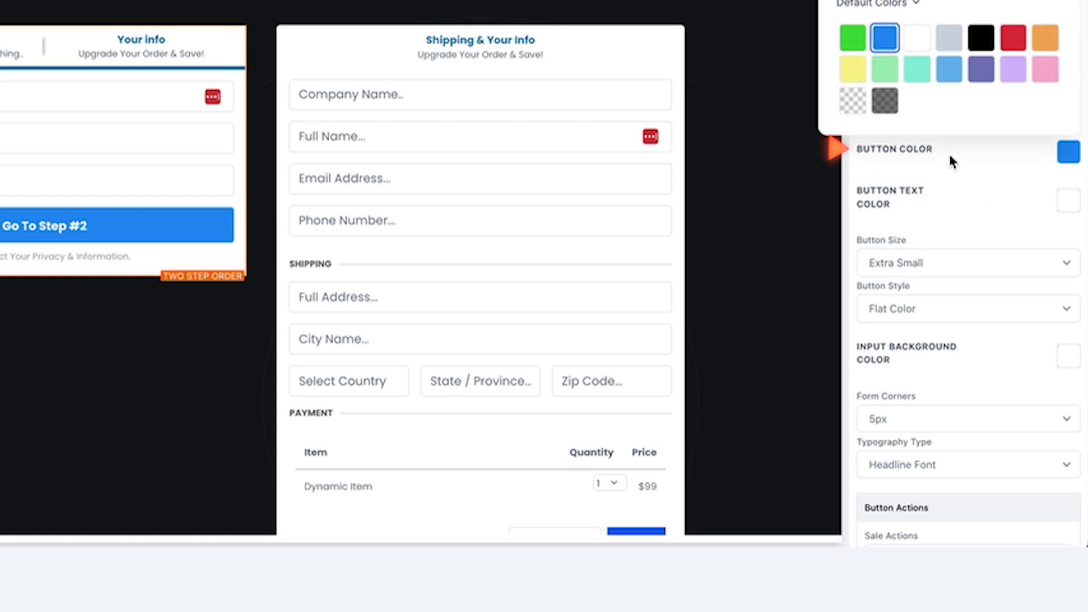
left_click(1012, 44)
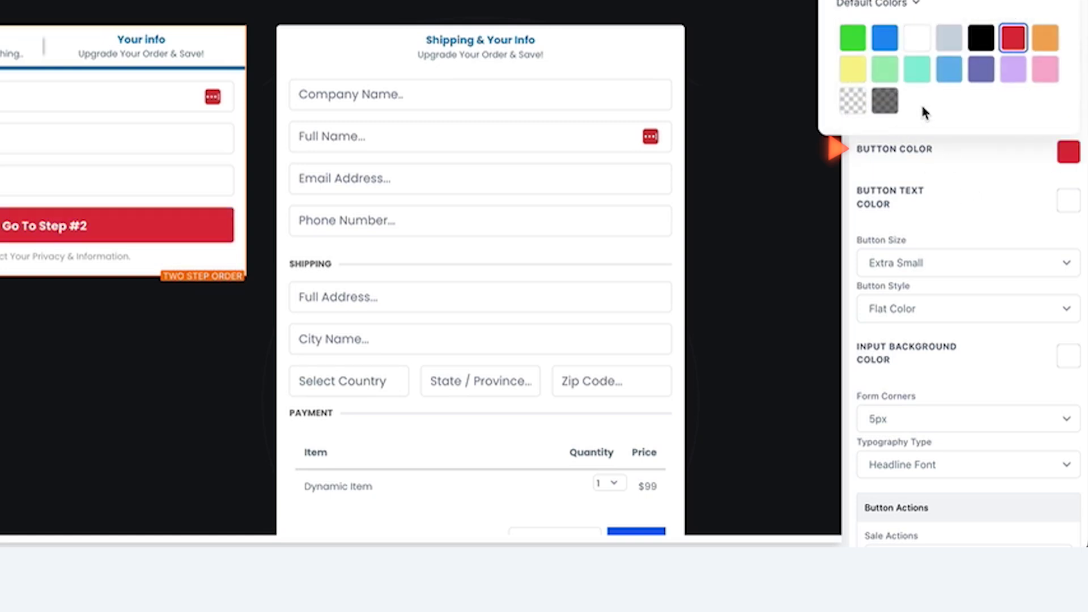
left_click(988, 181)
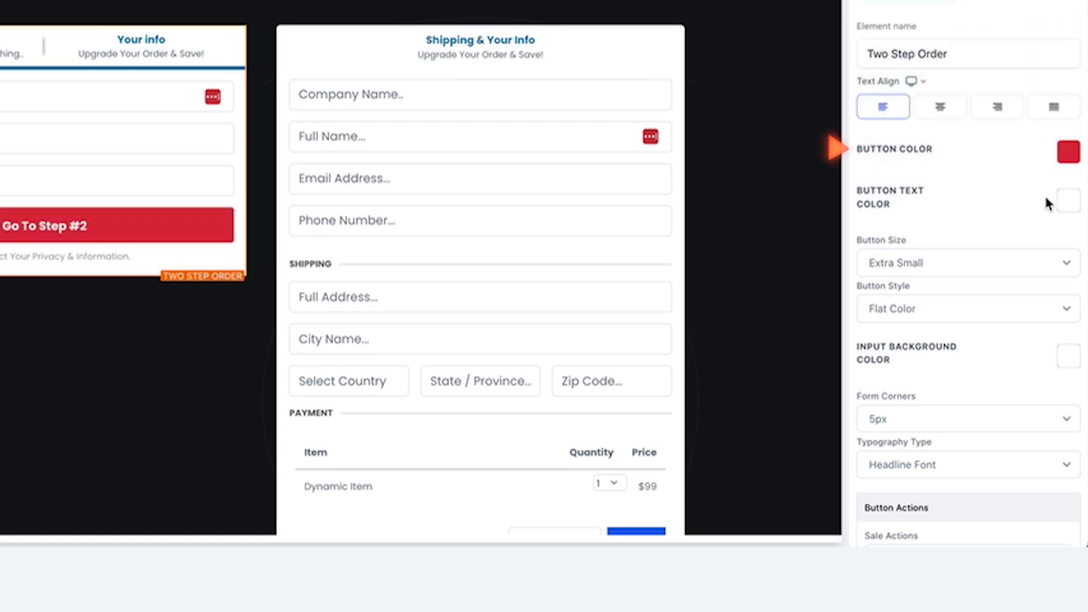
left_click(995, 262)
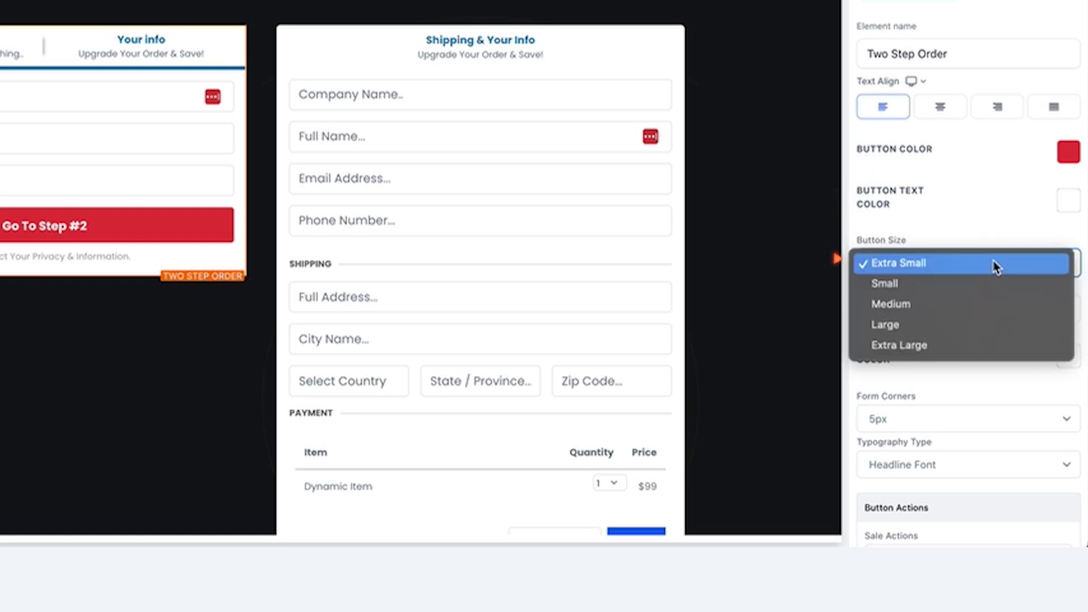
left_click(975, 345)
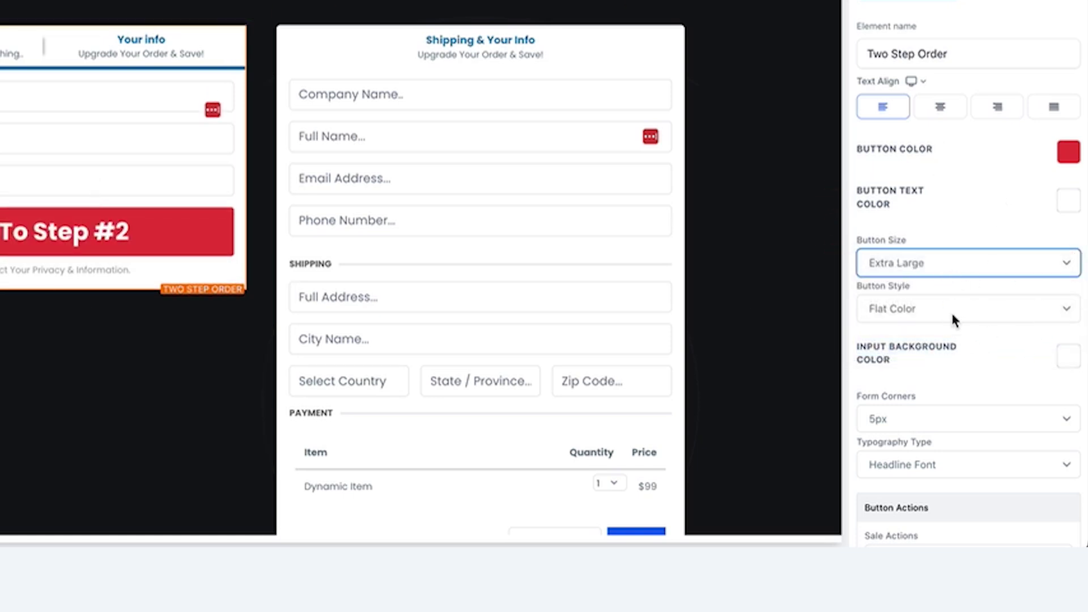
- Try black as the Two Step Order form's input background color and restore it to white
scroll(952, 314, "down", 2)
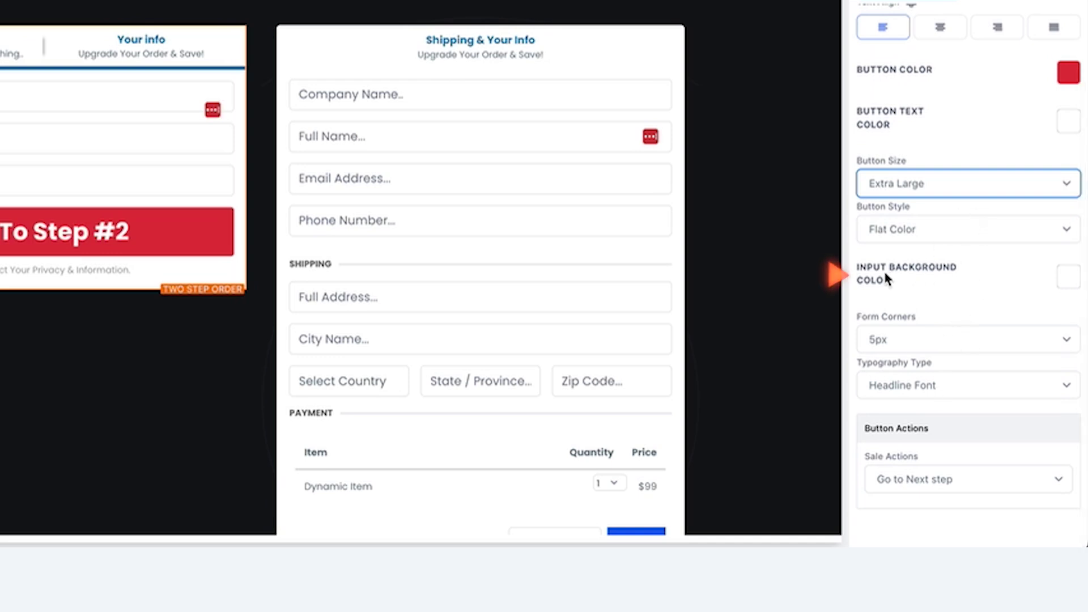
left_click(1069, 278)
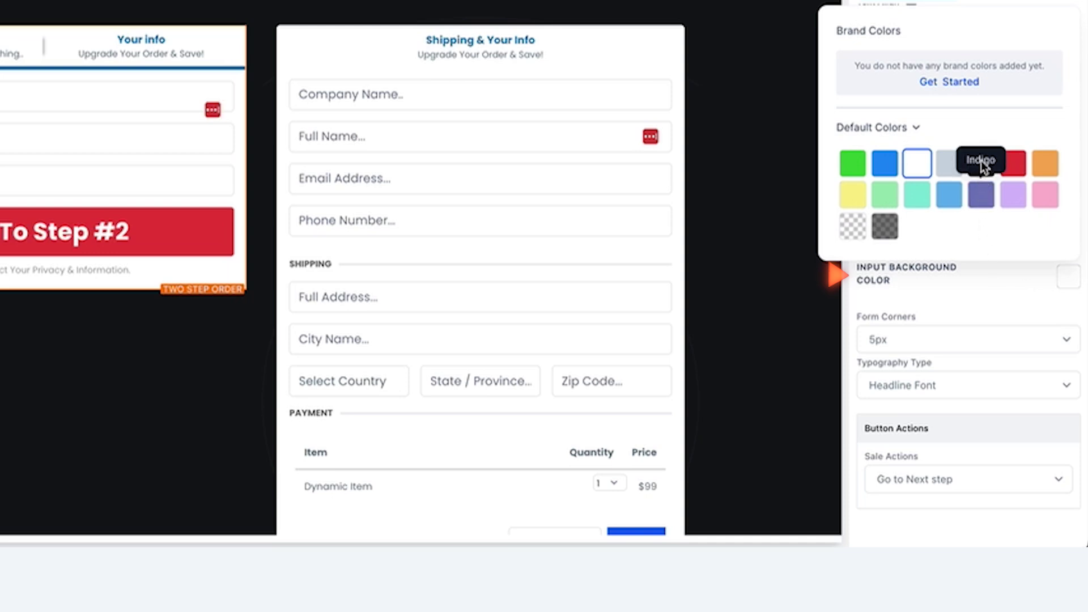
left_click(979, 164)
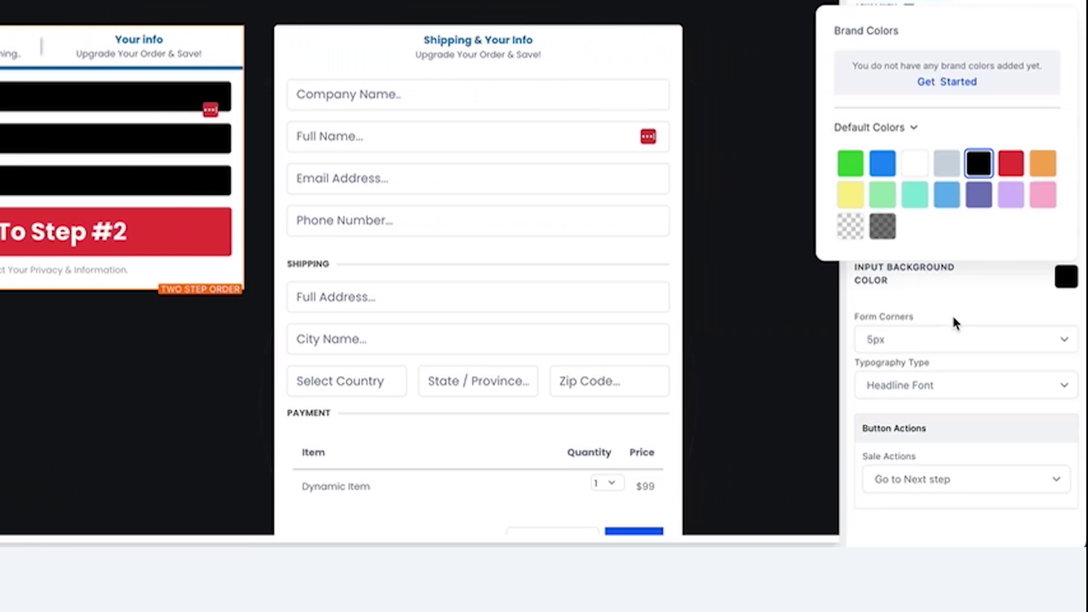
left_click(1080, 164)
left_click(994, 306)
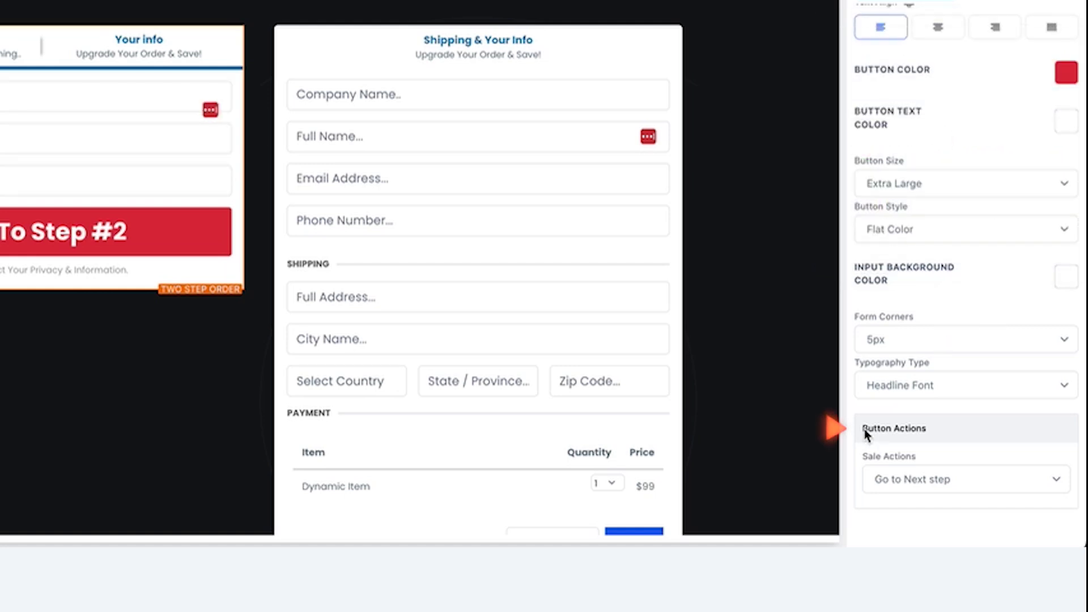
- Set the Two Step Order form's sale action to Go to website Url
left_click_drag(864, 429, 964, 434)
left_click(934, 438)
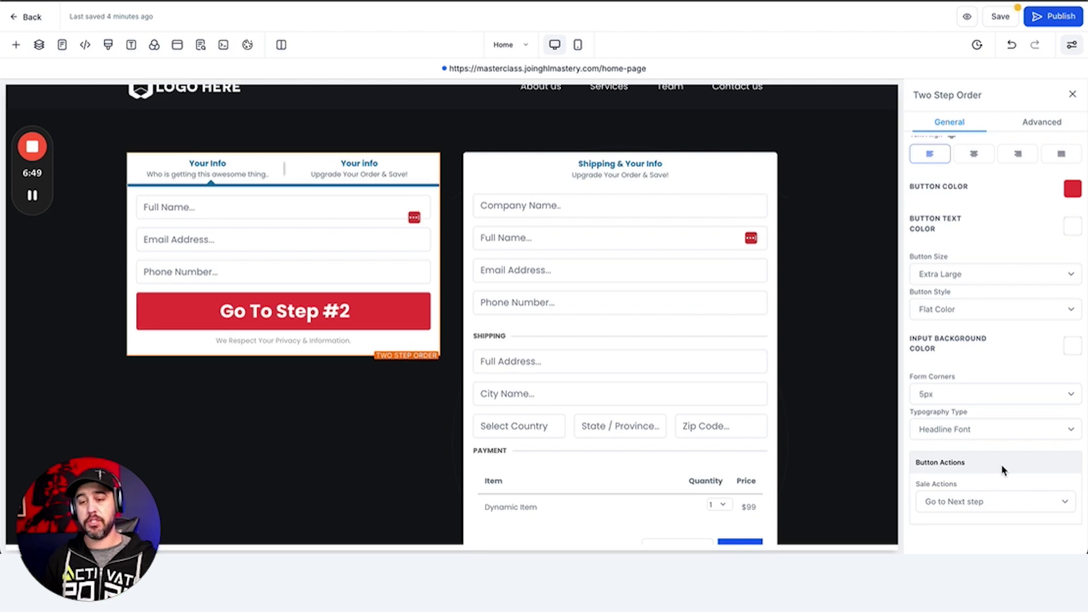
left_click_drag(918, 485, 995, 492)
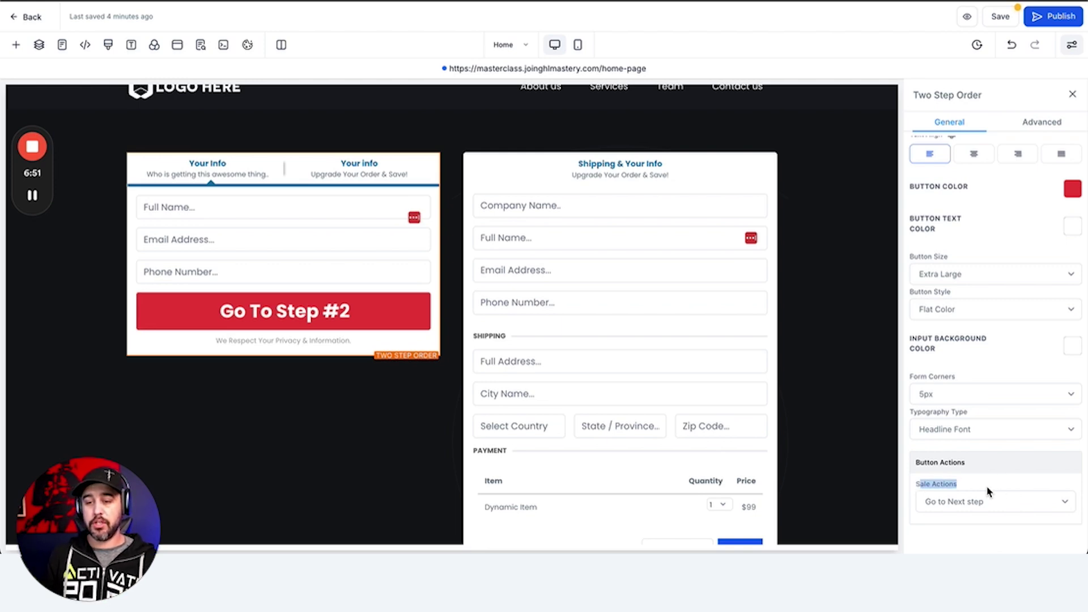
left_click(988, 482)
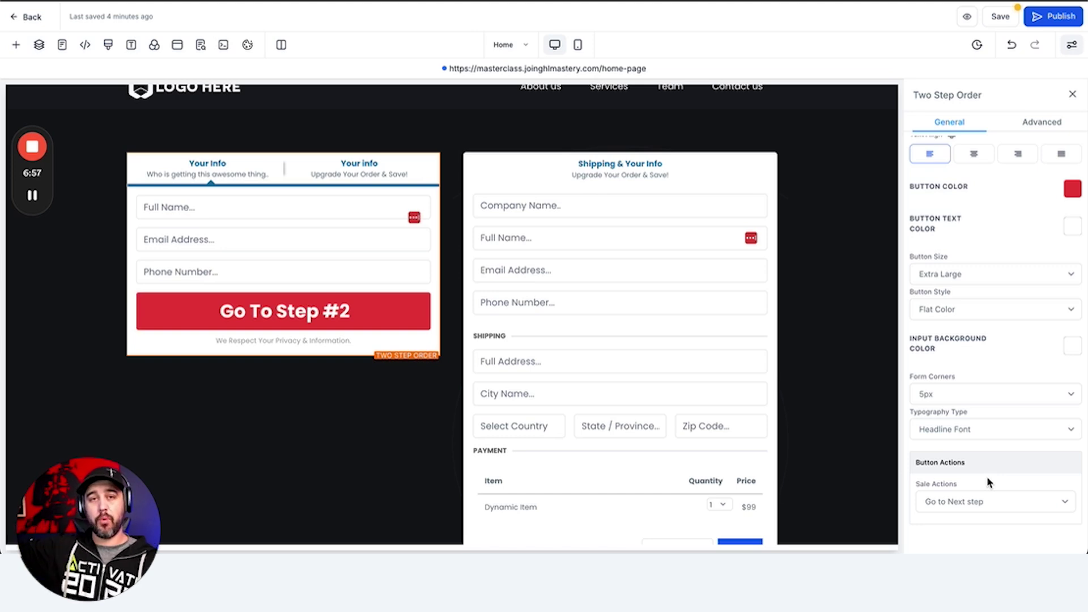
left_click(992, 502)
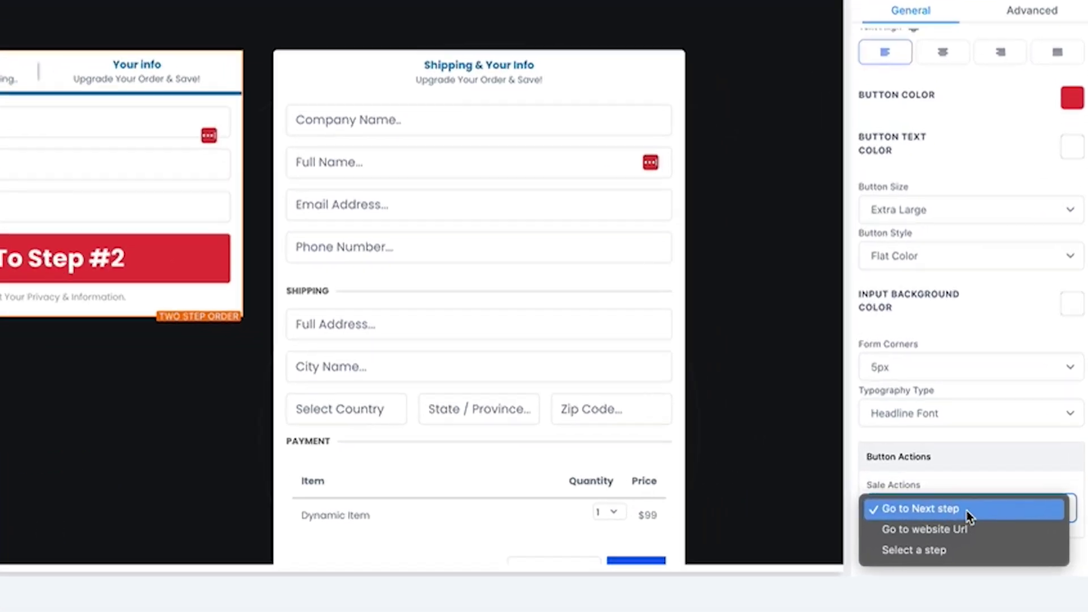
left_click(941, 530)
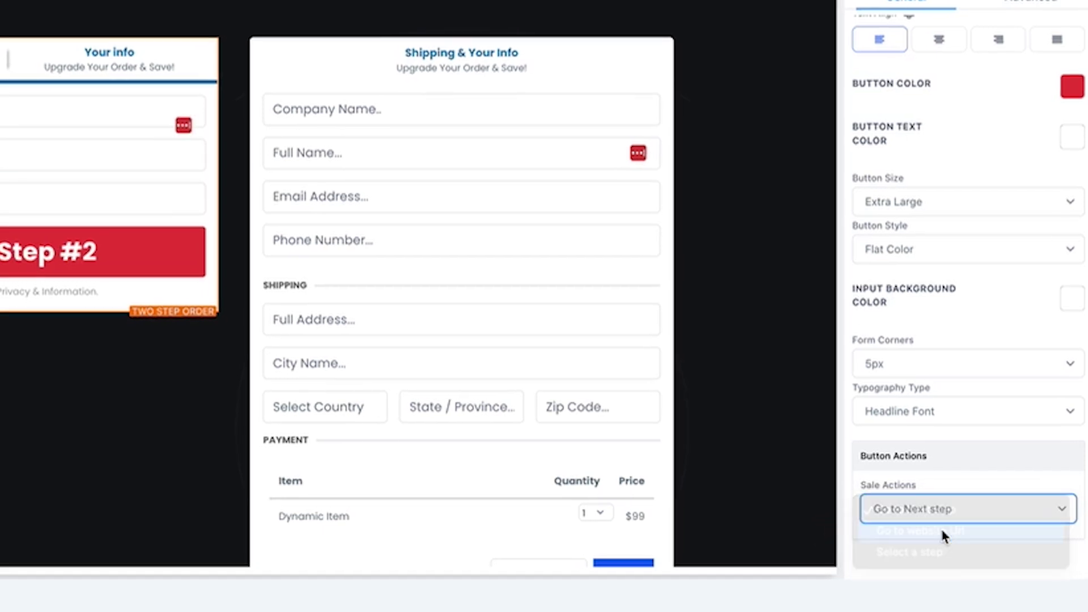
scroll(986, 459, "down", 1)
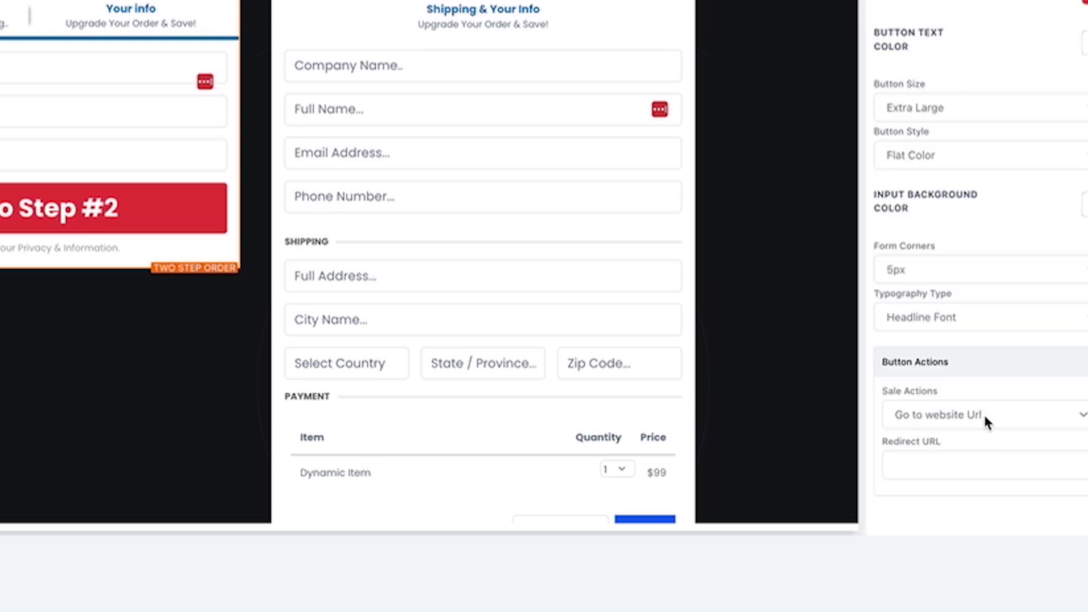
- Set the Two Step Order form's sale action to Select a step, with Appointment as the funnel step
left_click(957, 419)
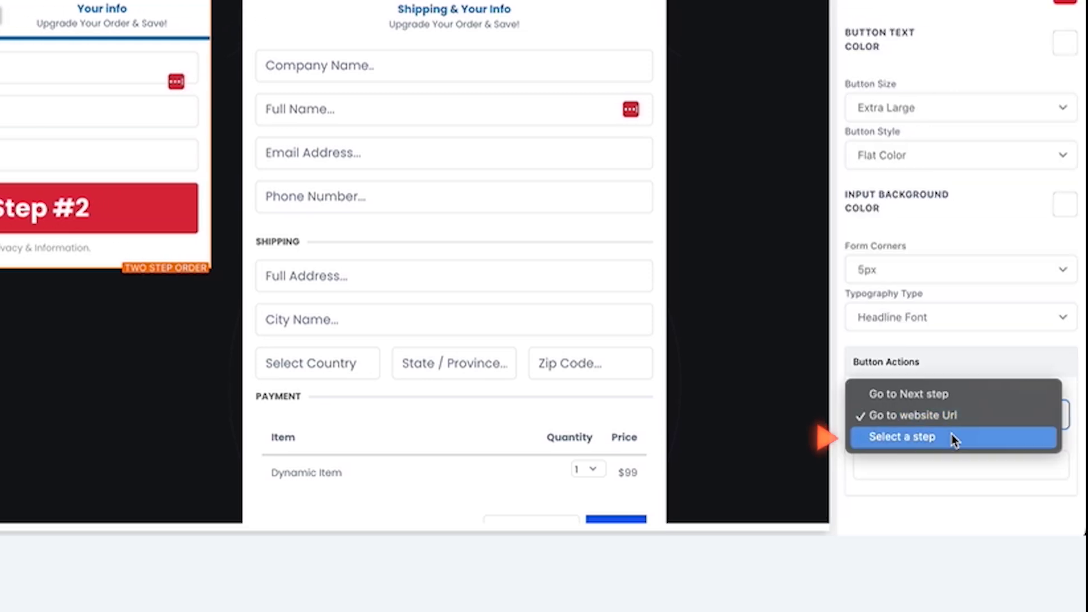
left_click(953, 437)
left_click(960, 470)
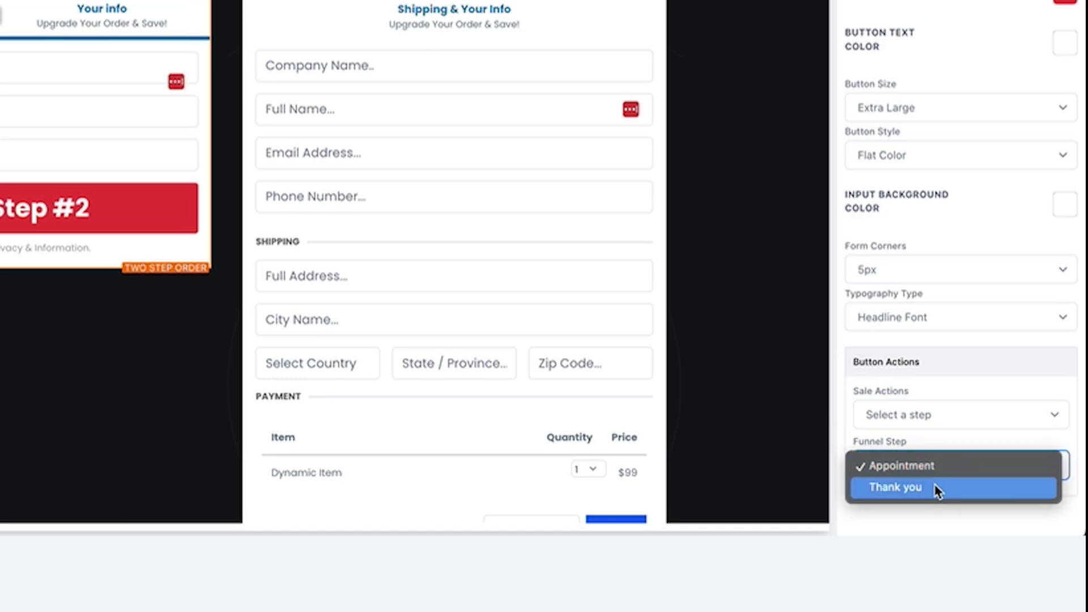
left_click(942, 386)
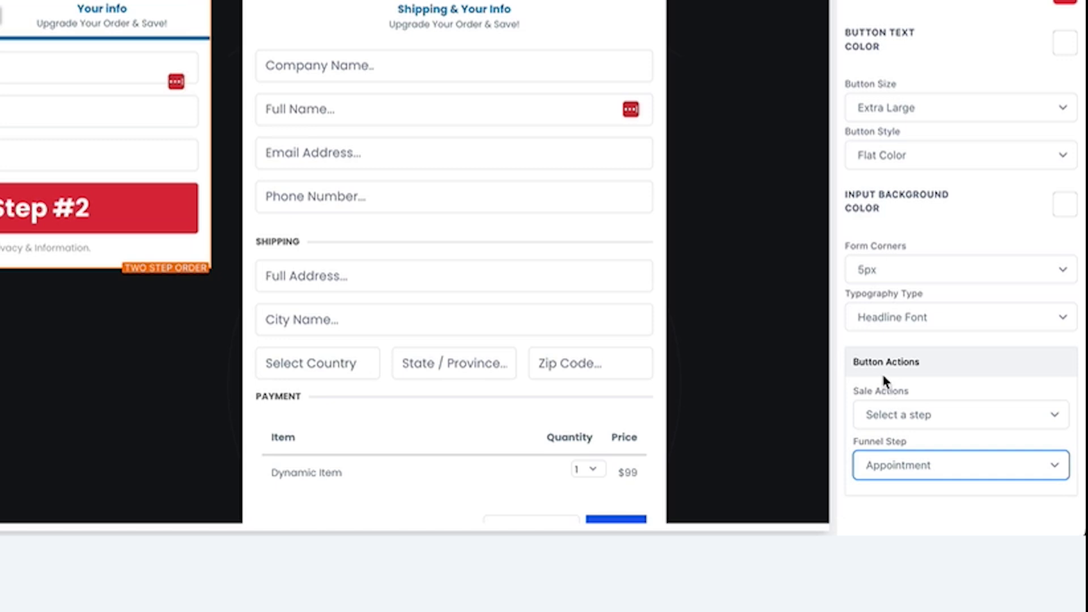
- Show the company name field in step #1 of the Two Step Order form's advanced form options
left_click(1024, 50)
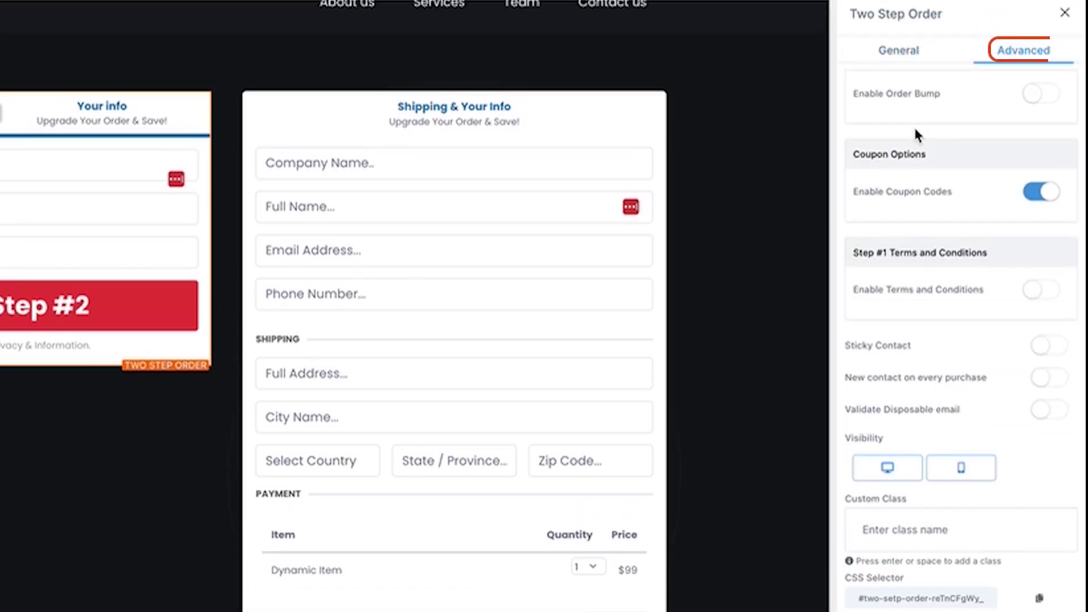
scroll(914, 125, "up", 5)
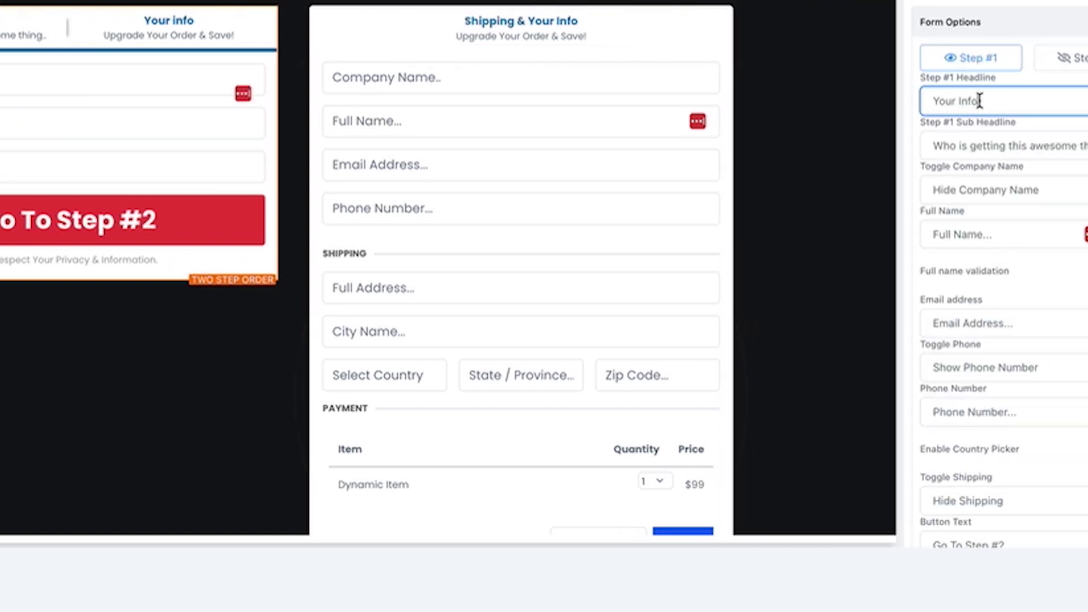
left_click_drag(935, 101, 856, 105)
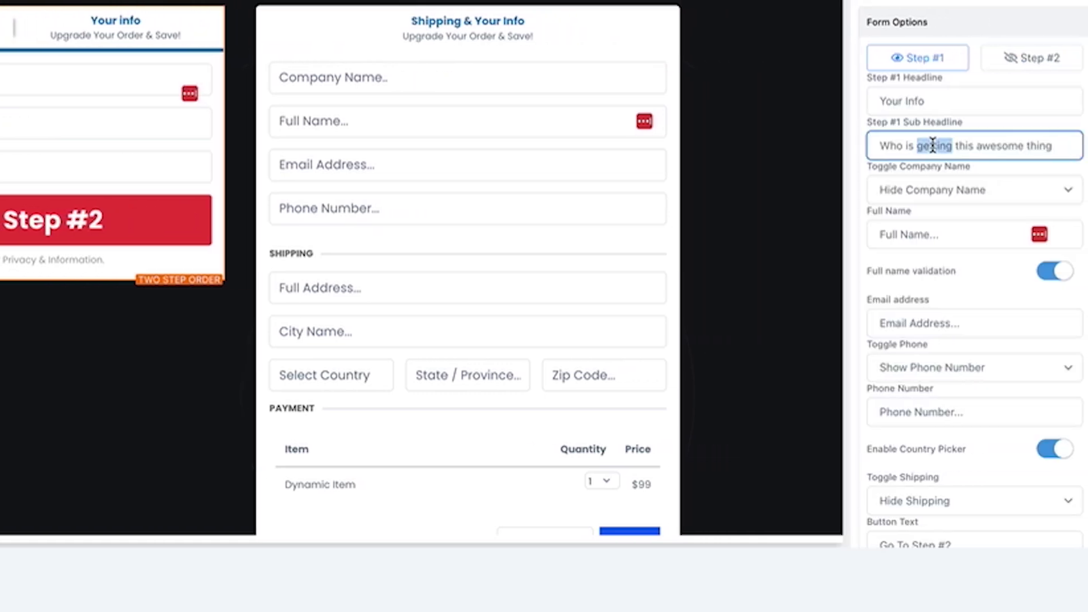
triple_click(924, 145)
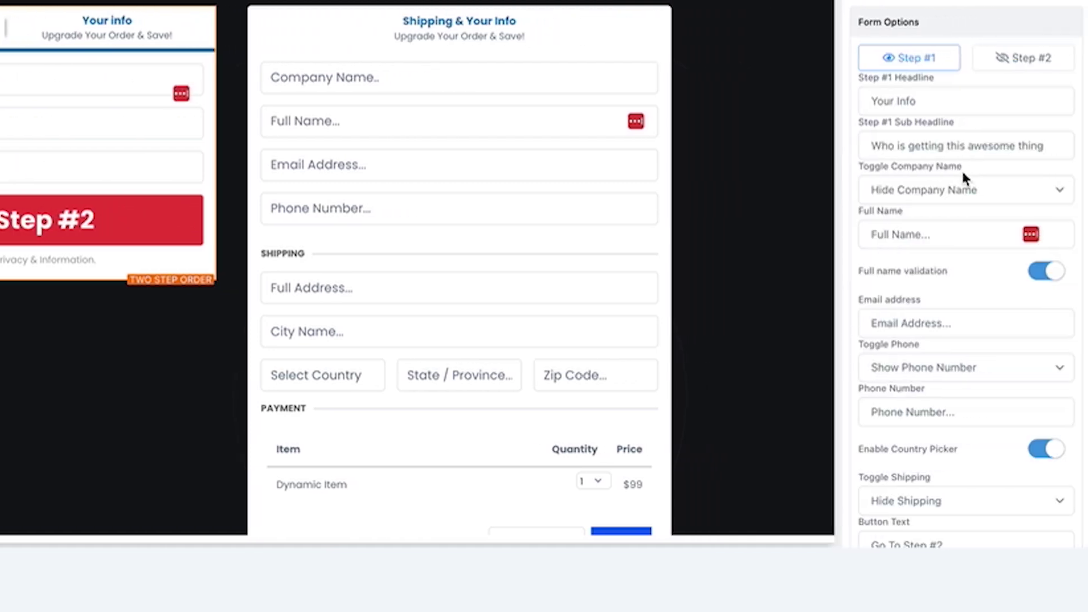
left_click(980, 188)
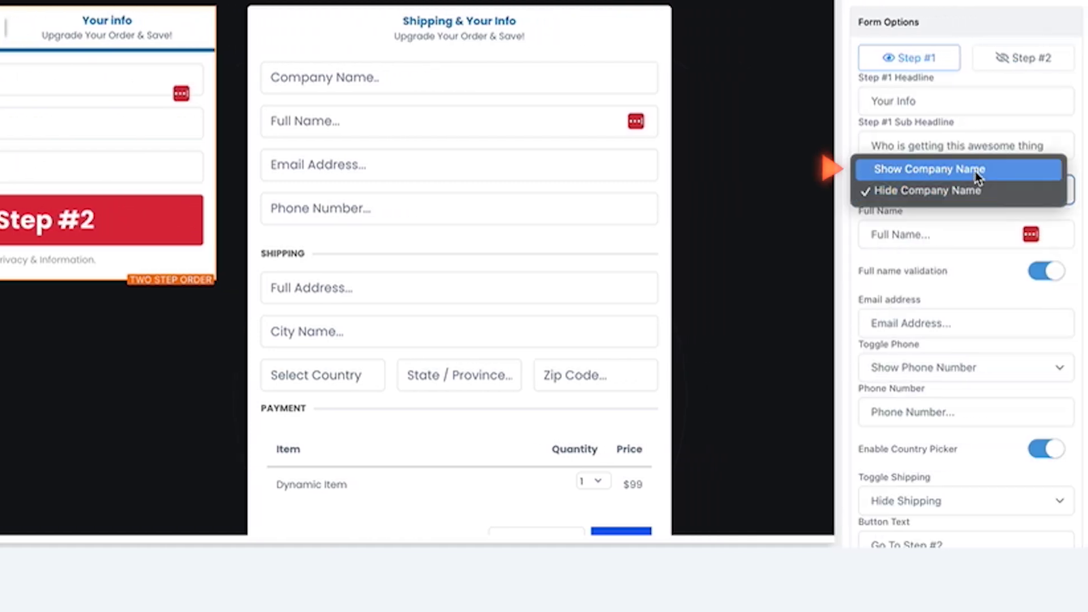
left_click(977, 173)
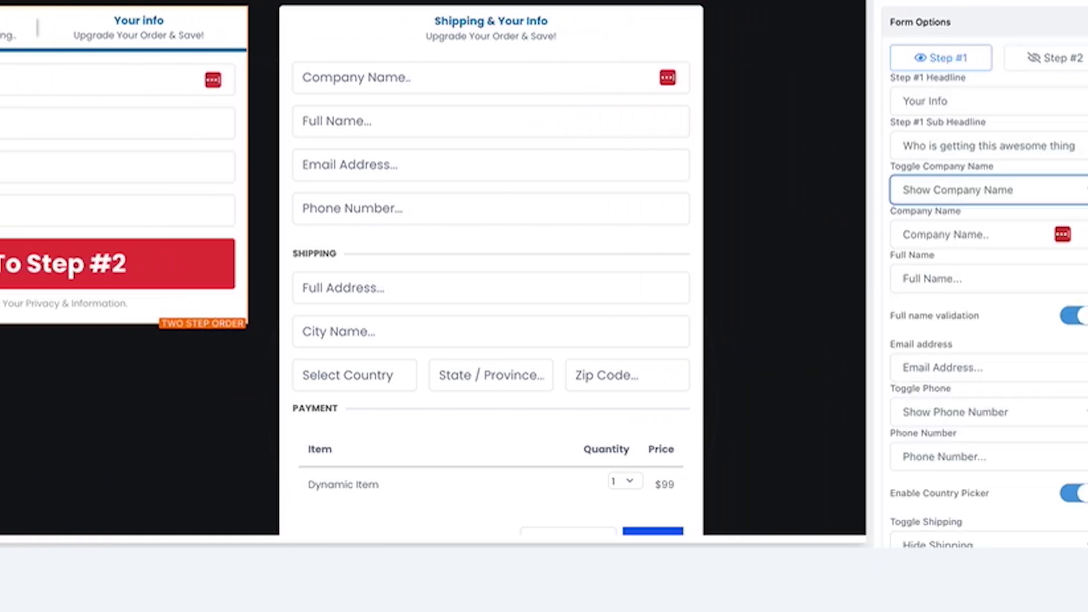
- Change the full name field's placeholder in step #1 to "Your Name..."
scroll(942, 270, "down", 3)
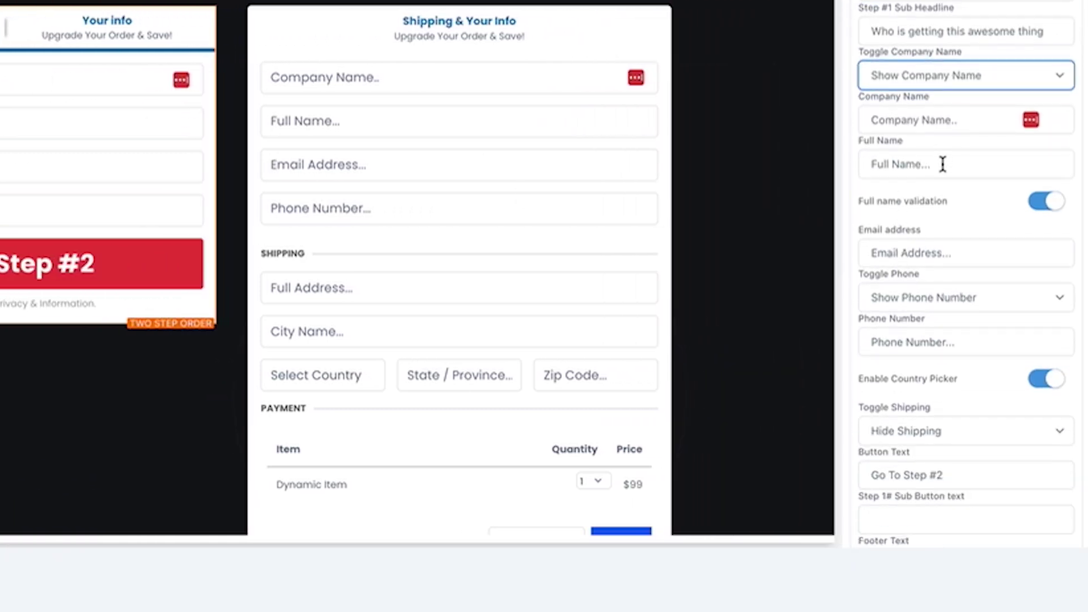
left_click(967, 165)
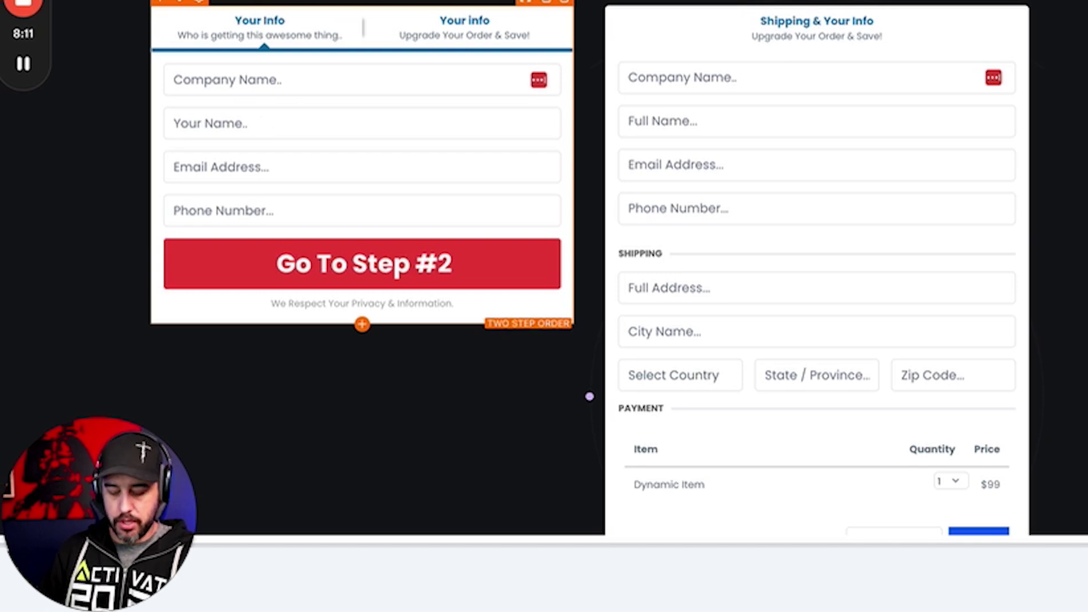
scroll(1044, 214, "down", 3)
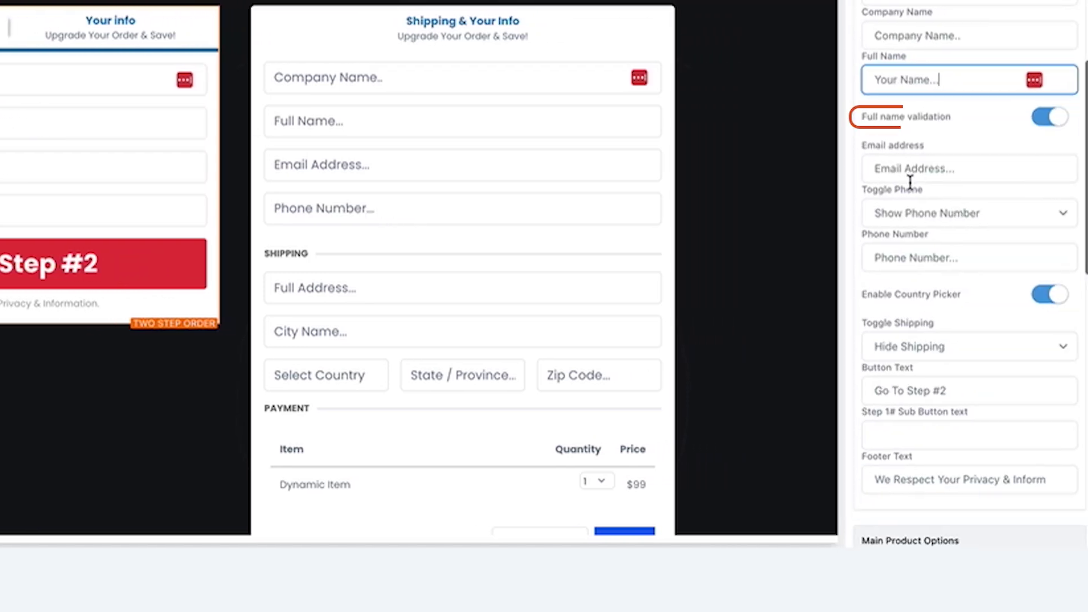
- Try hiding the phone number field in step #1 and restore it to Show Phone Number
left_click(918, 212)
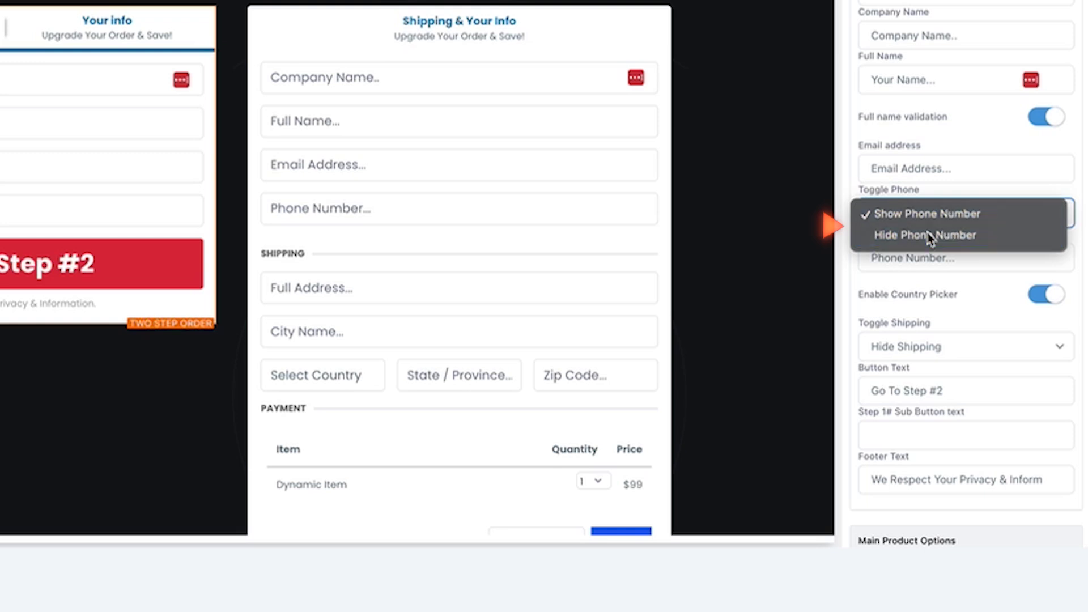
left_click(928, 234)
left_click(928, 220)
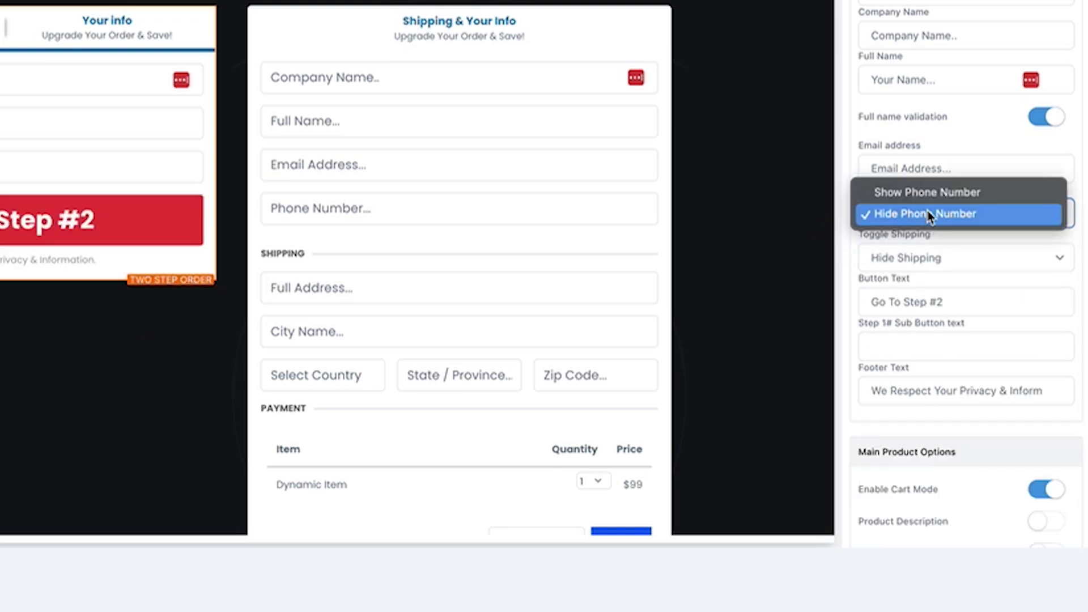
left_click(930, 192)
- Show the shipping fields in step #1 and review its button text and footer text settings
left_click(863, 295)
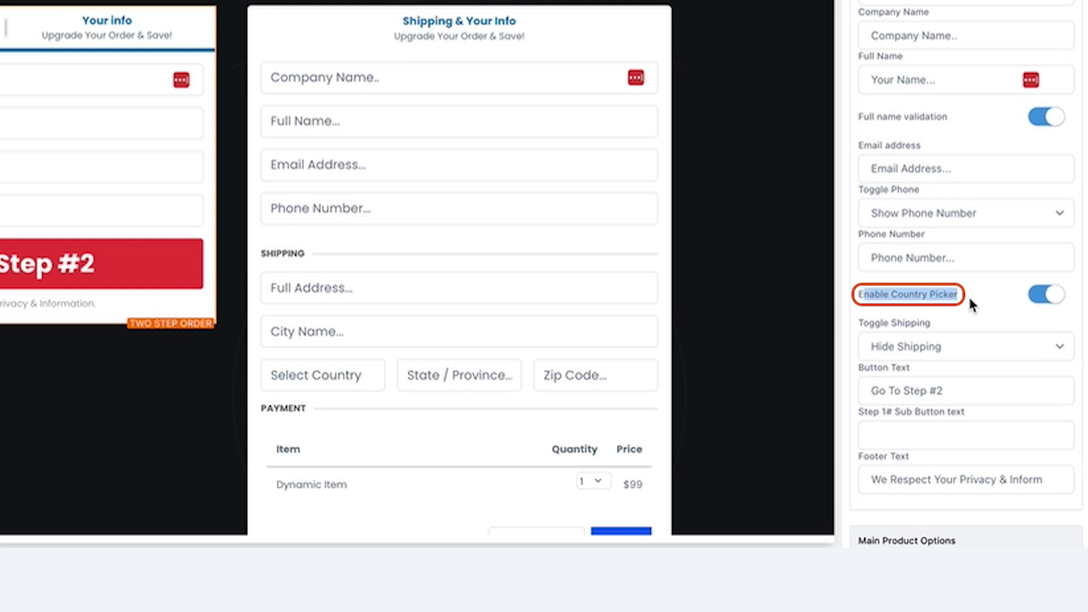
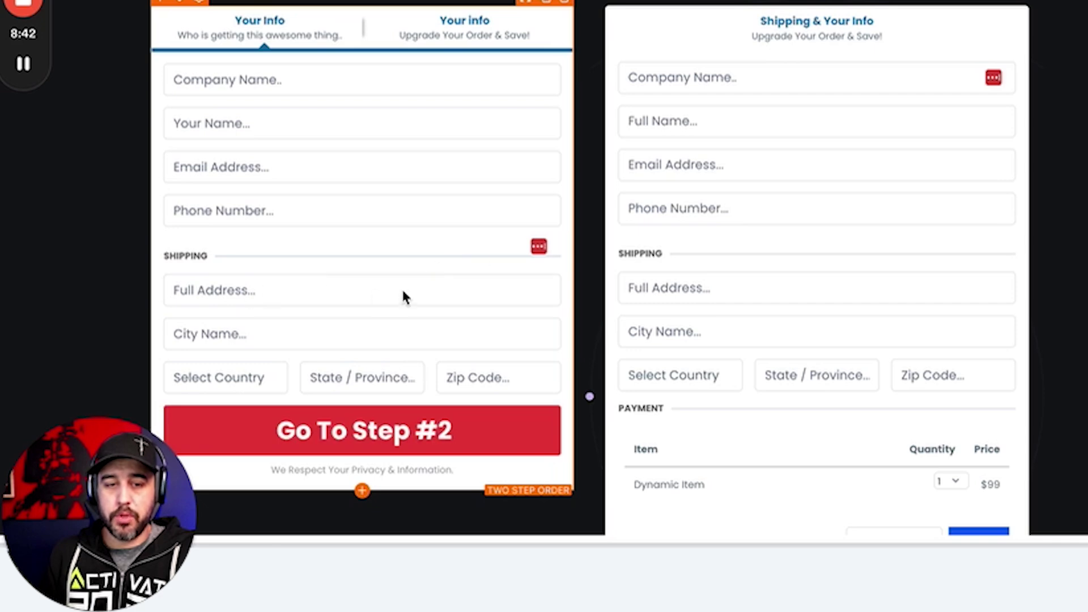
scroll(403, 296, "down", 1)
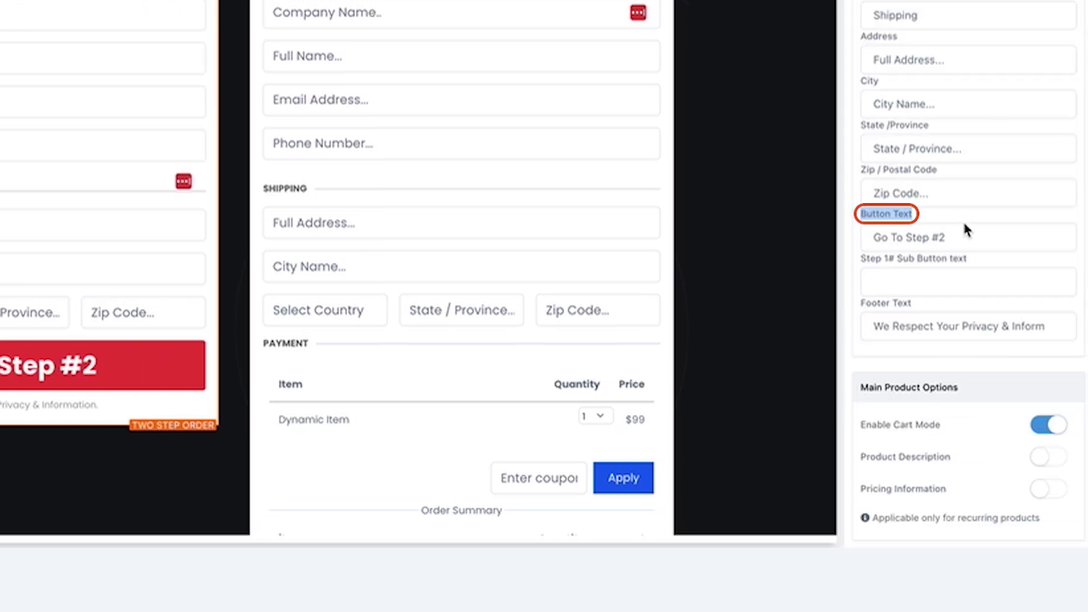
left_click_drag(967, 237, 879, 241)
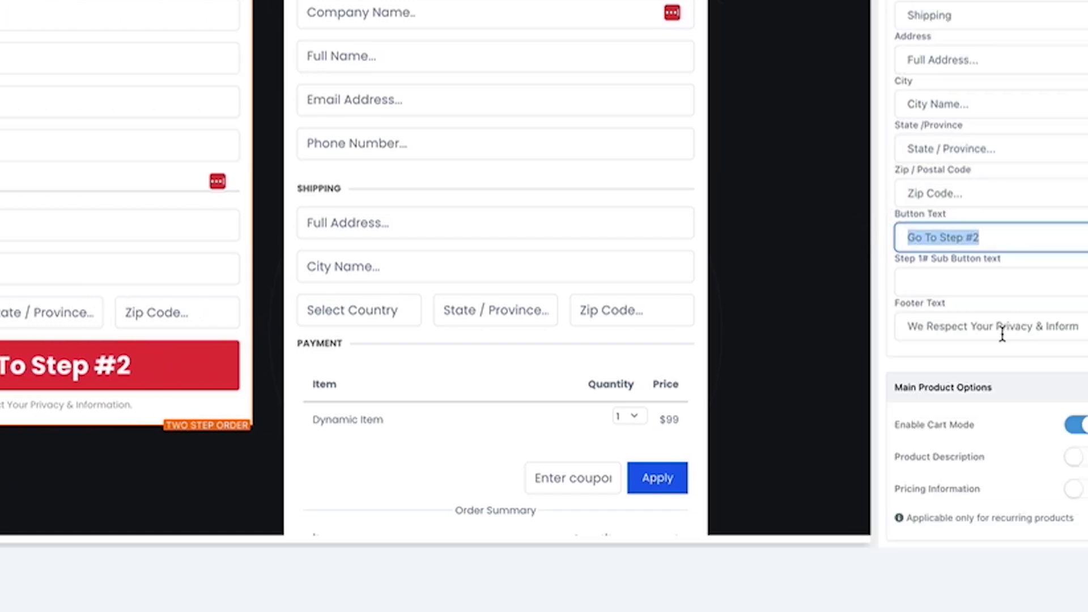
triple_click(1001, 333)
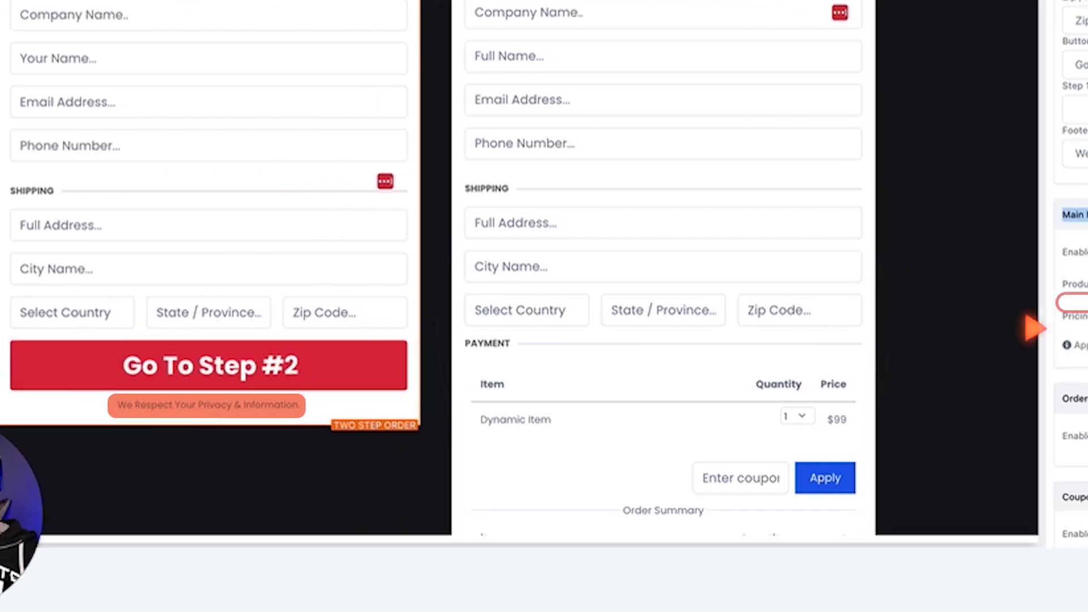
- Turn off cart mode in the order form's main product options
triple_click(927, 218)
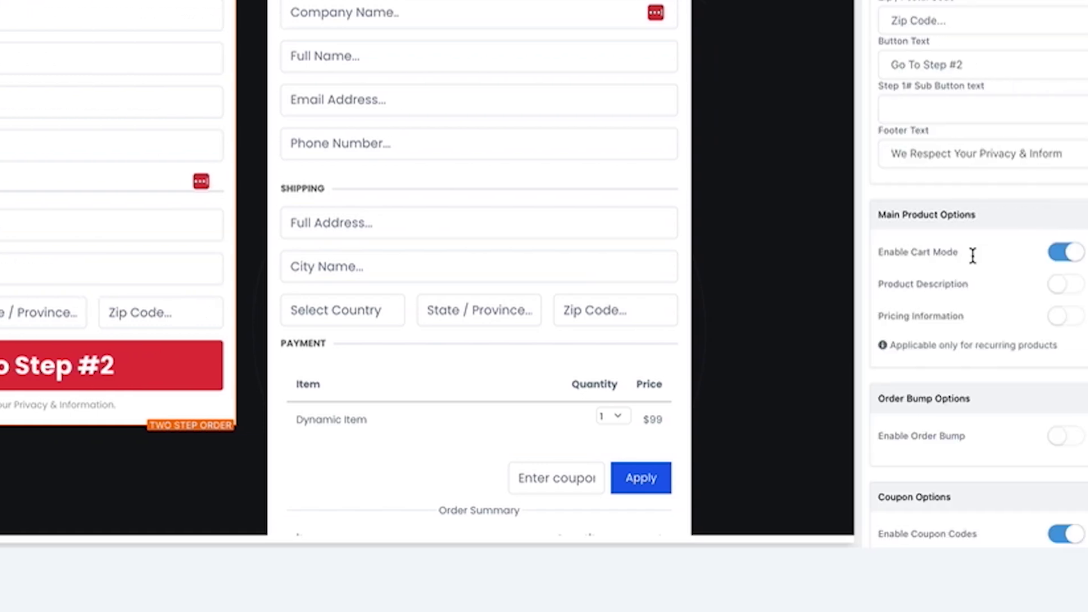
left_click_drag(954, 255, 864, 253)
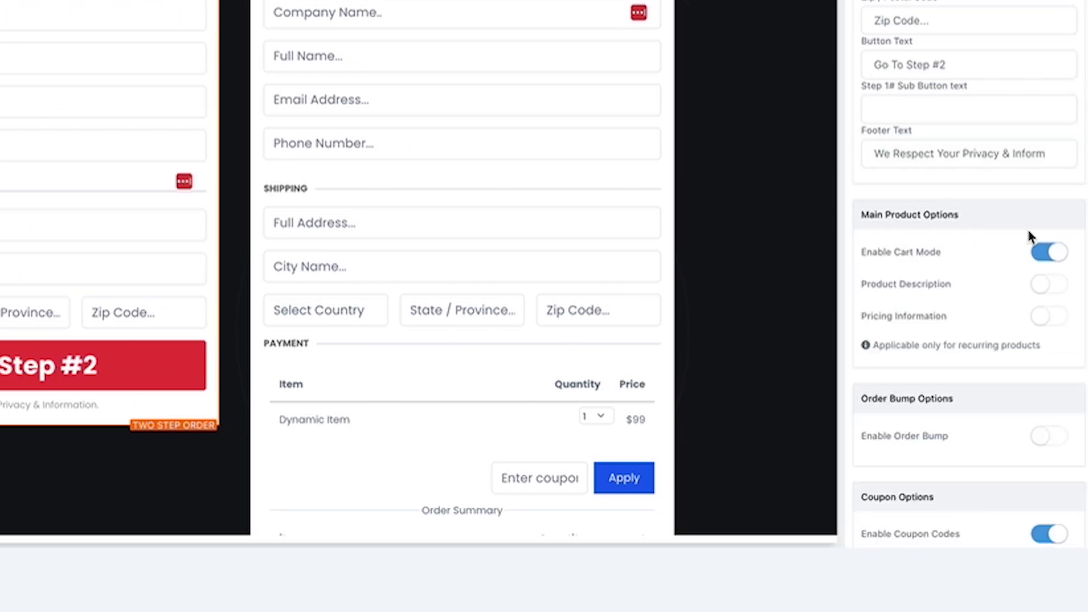
left_click(1049, 252)
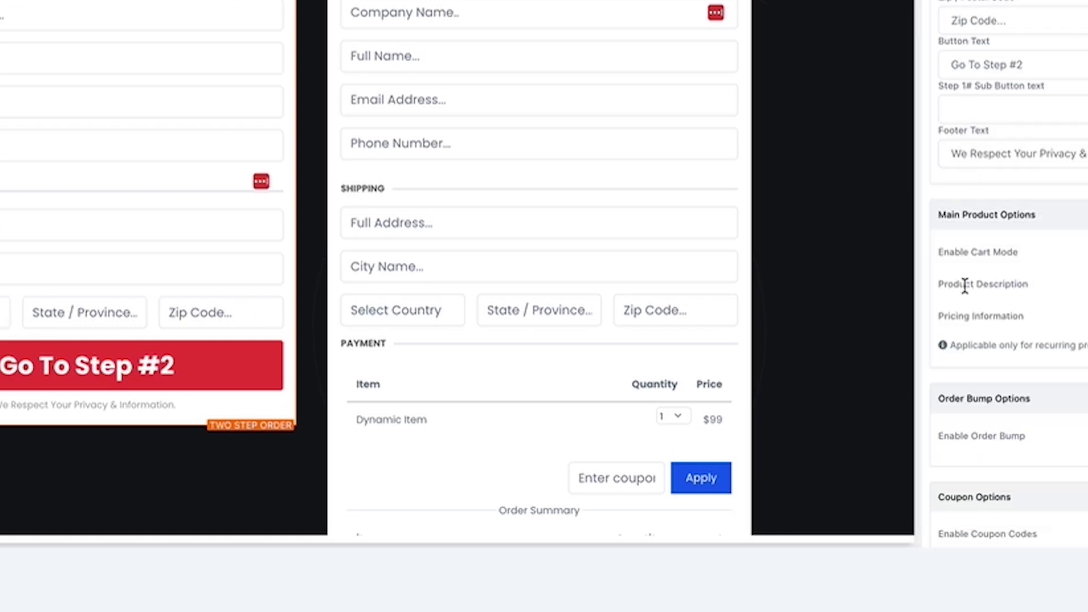
- Enable the product description and pricing information in the main product options
left_click_drag(861, 284, 1041, 292)
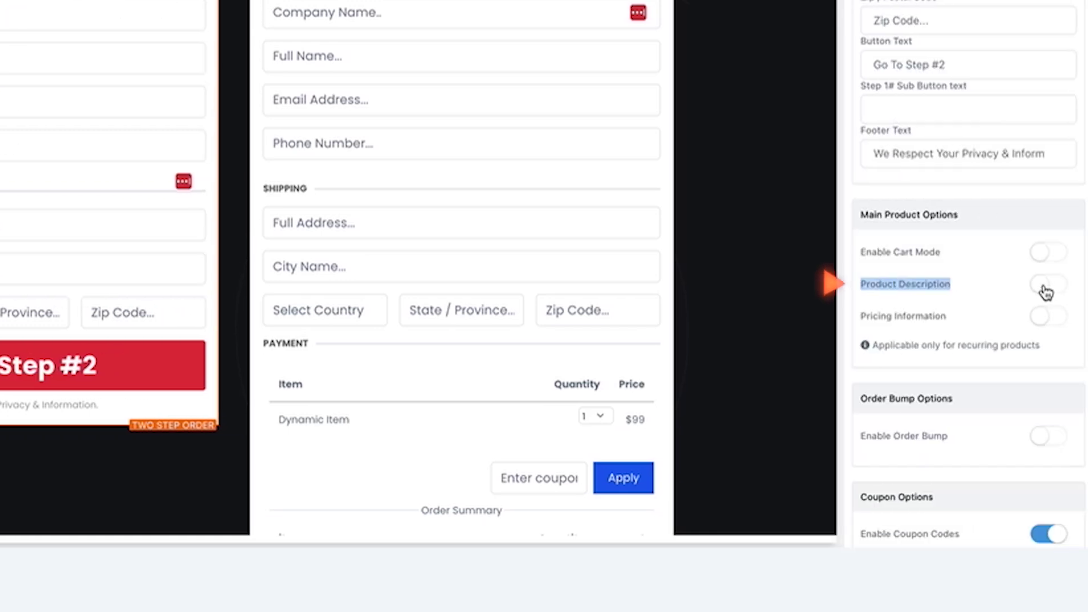
left_click(1047, 292)
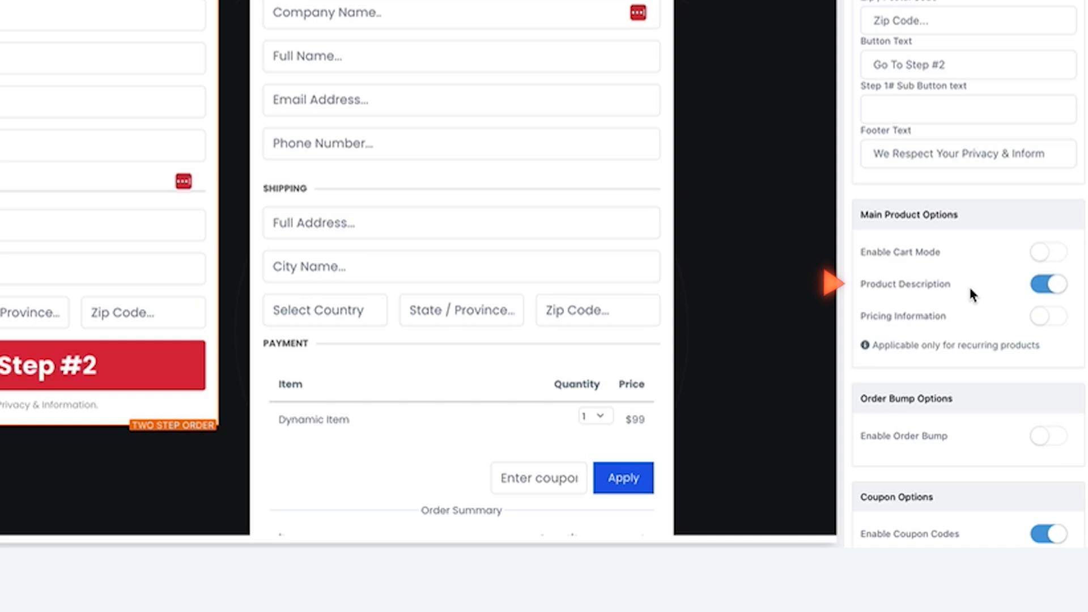
left_click(1043, 319)
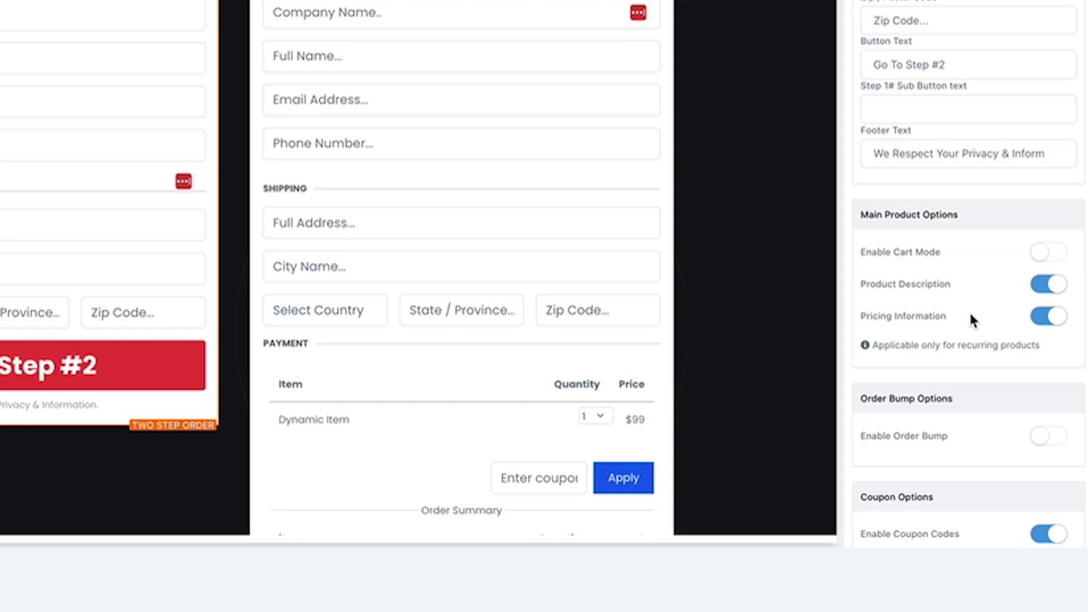
- Enable the order bump and add a bump product using Custom CRM Build
scroll(969, 320, "down", 3)
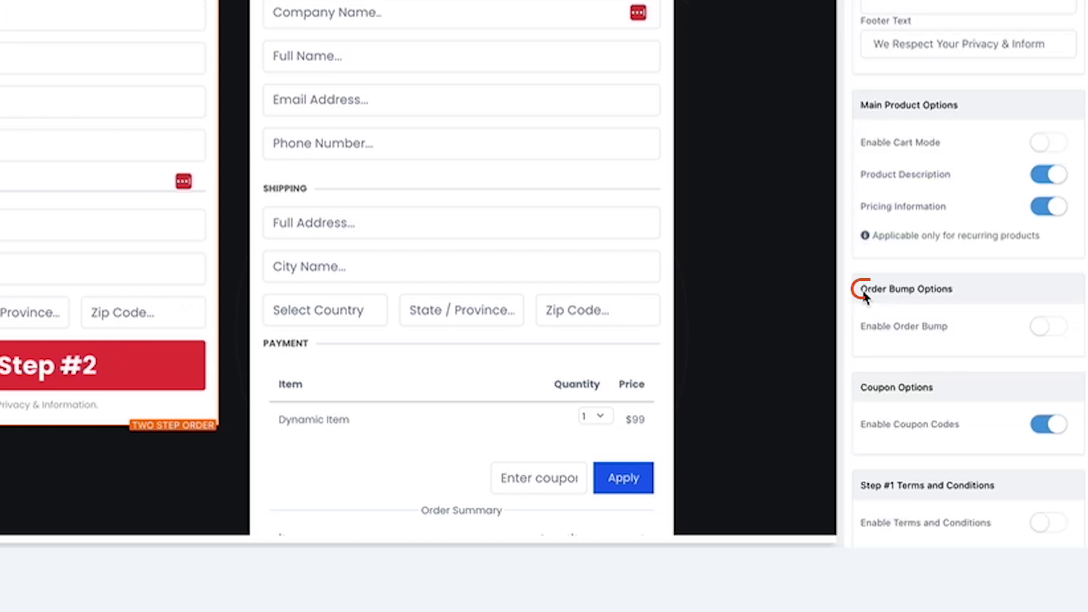
left_click(1051, 333)
scroll(992, 317, "down", 3)
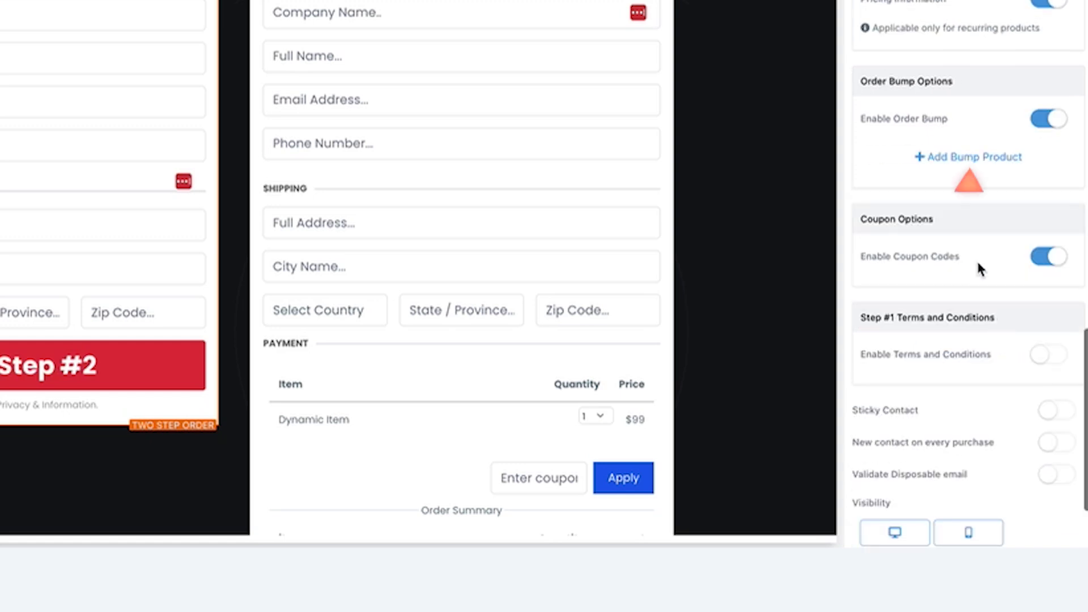
left_click(944, 162)
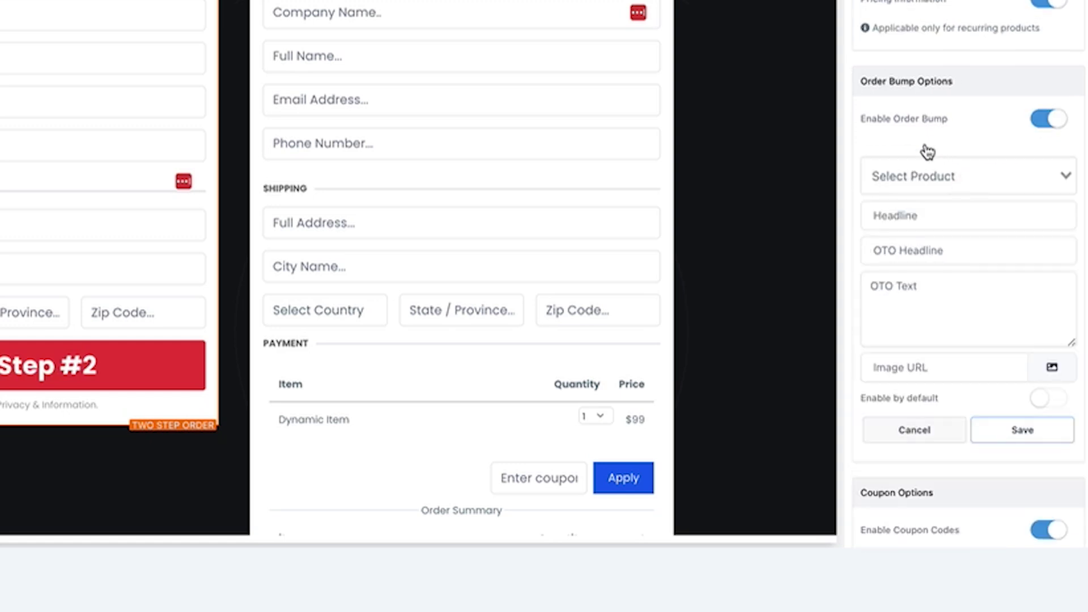
left_click(960, 168)
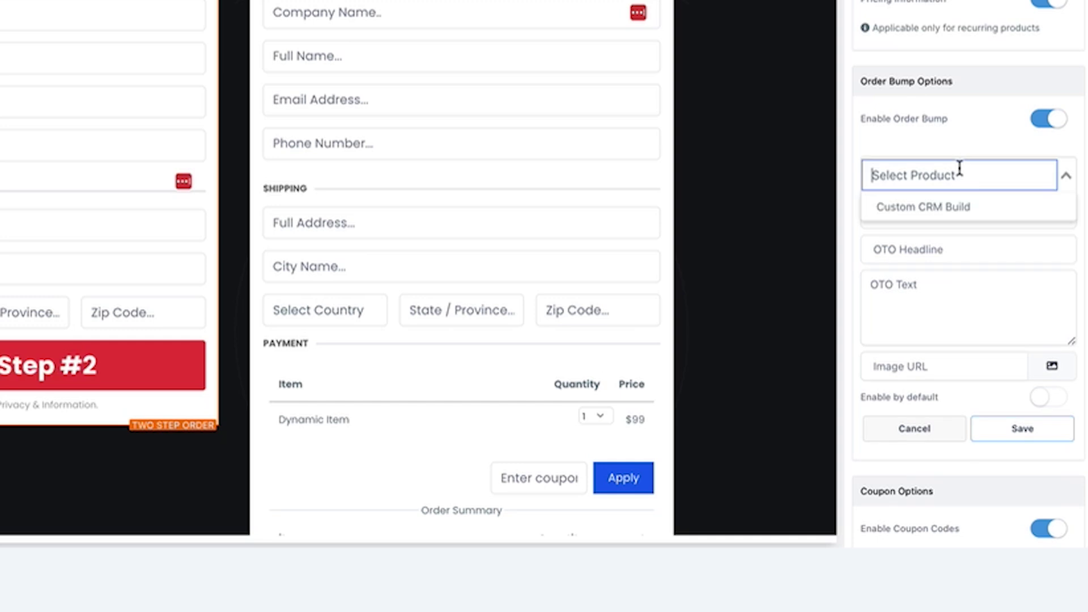
left_click(959, 208)
- Set the bump product's headline to "Custom CRM One Time Payment" and its OTO headline to "Only $5,000 ONE TIME"
left_click(955, 214)
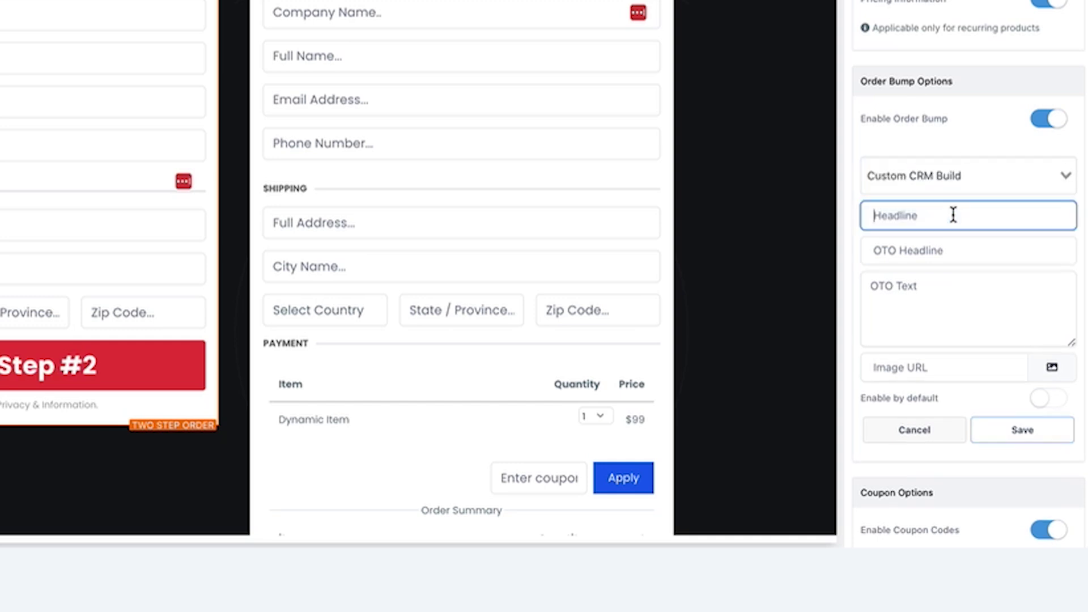
type("Custom CRM One")
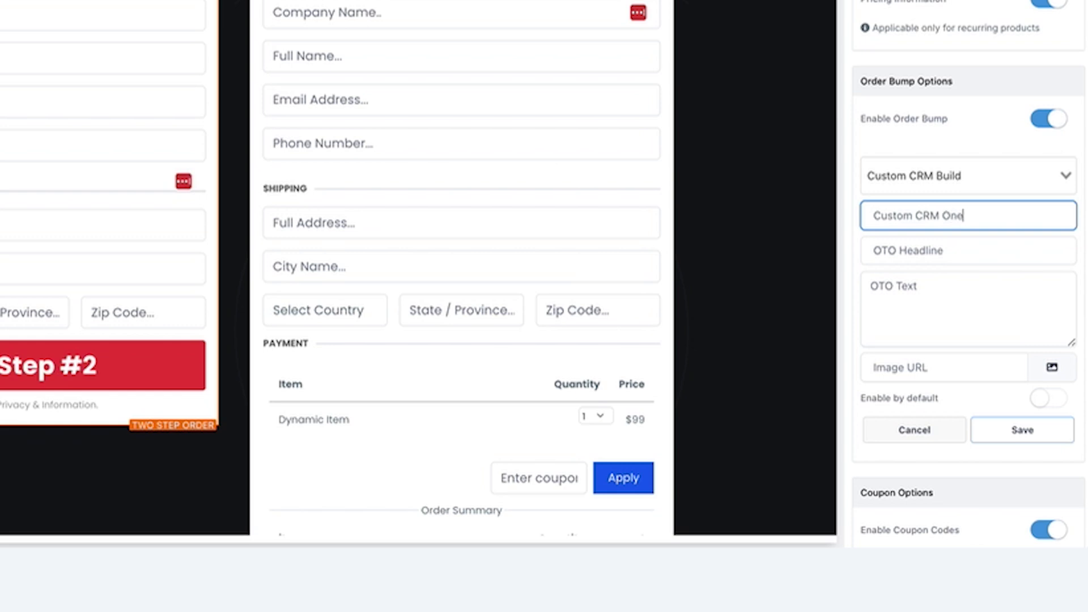
type(" Time Paymen")
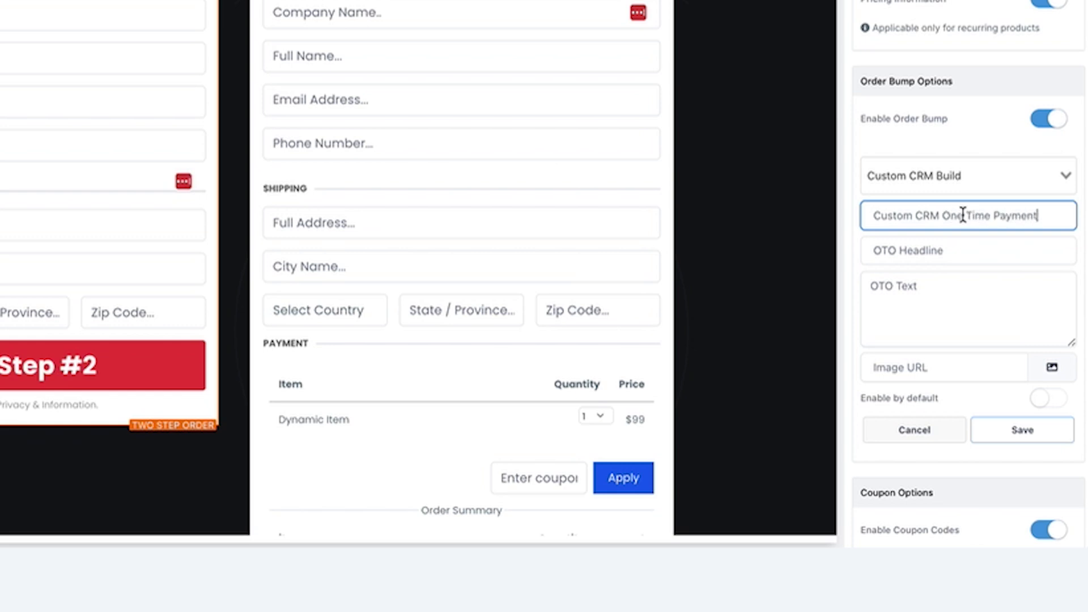
type("t")
left_click(988, 241)
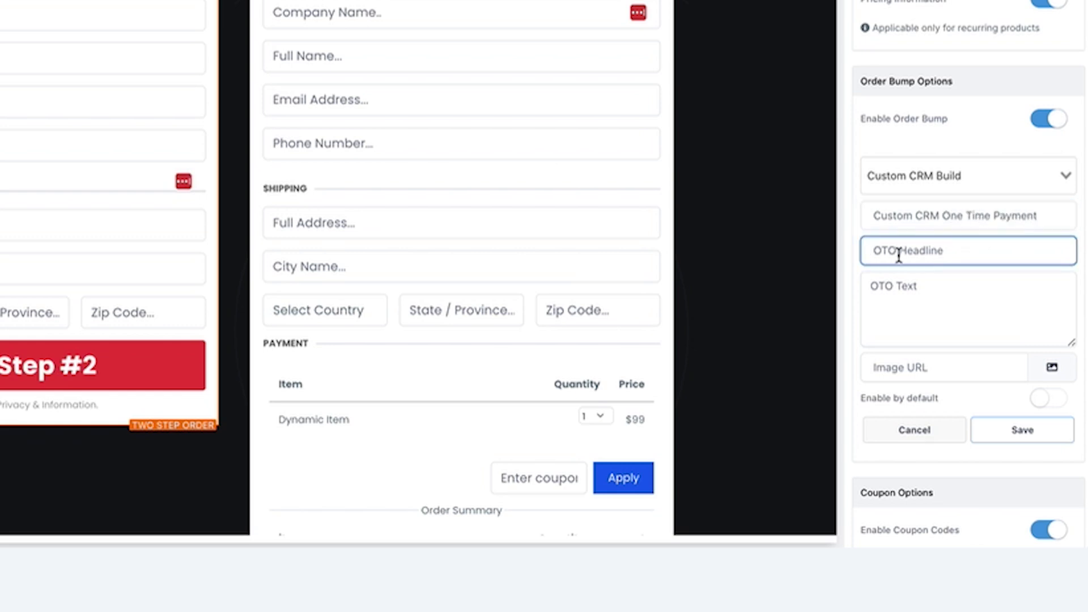
type("Only $5,000 ONE TIME")
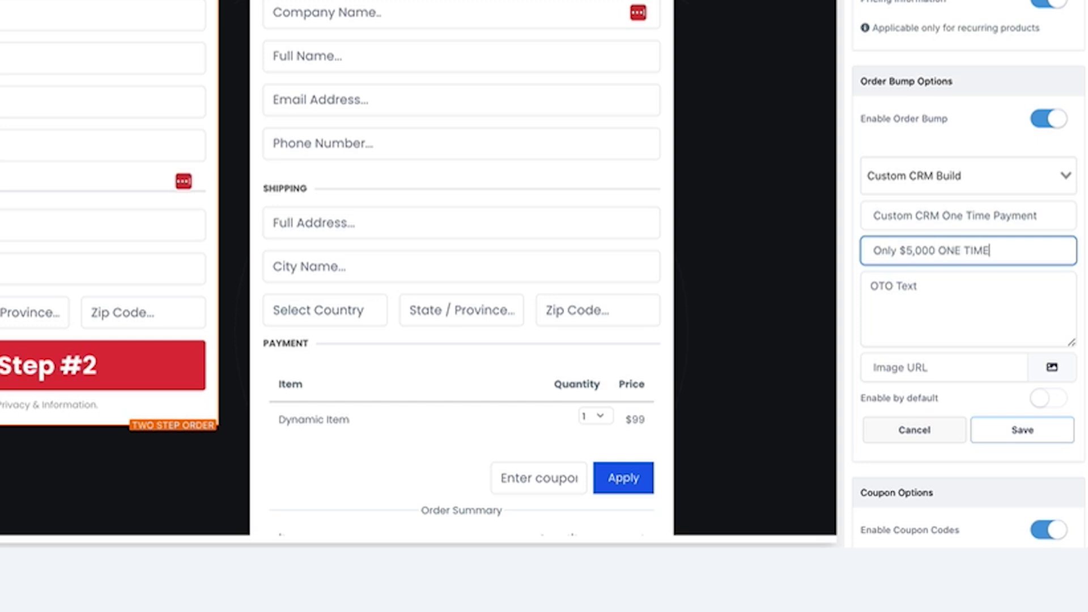
- Enter "Get aCusotm CRM for your business." as the bump product's OTO text
left_click(935, 299)
type("Get aCusotm")
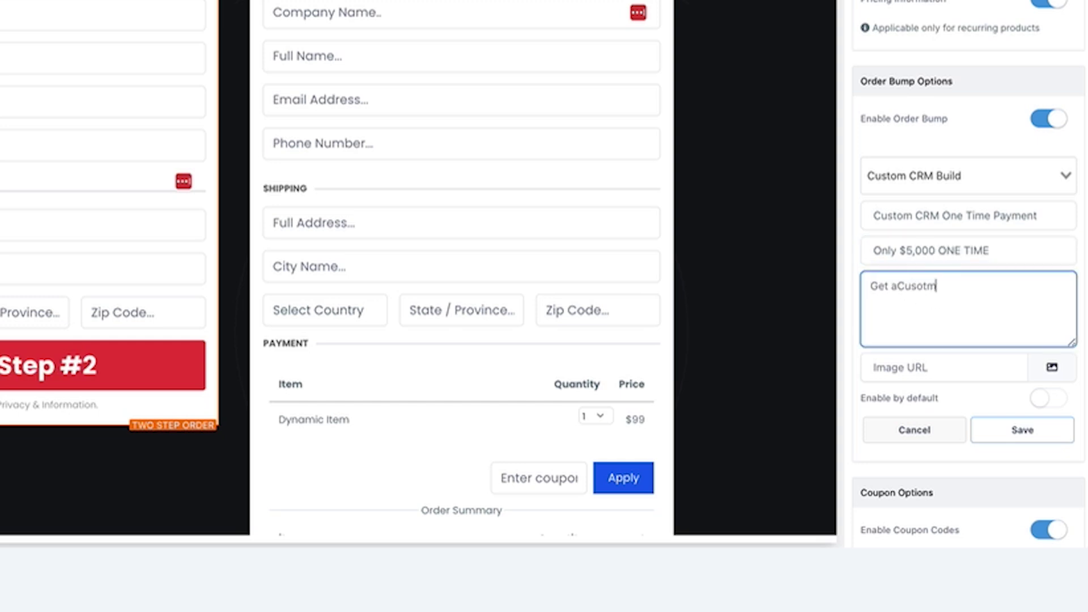
type(" CRM for ")
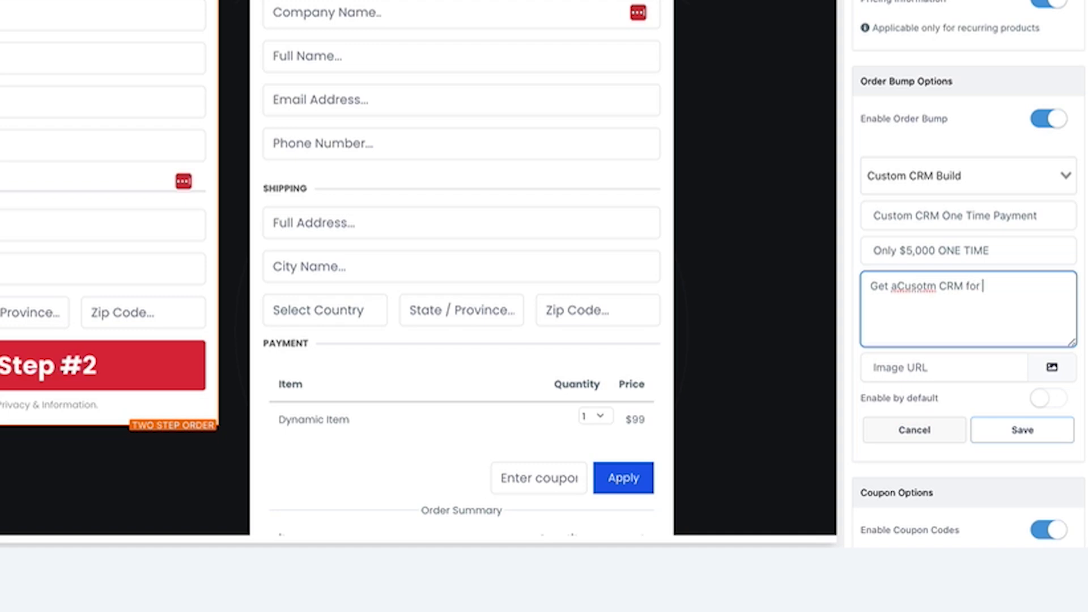
type("your business.")
- Upload "Bathing and Shampooing .png" to the media storage and use it as the bump product's image
left_click(1052, 367)
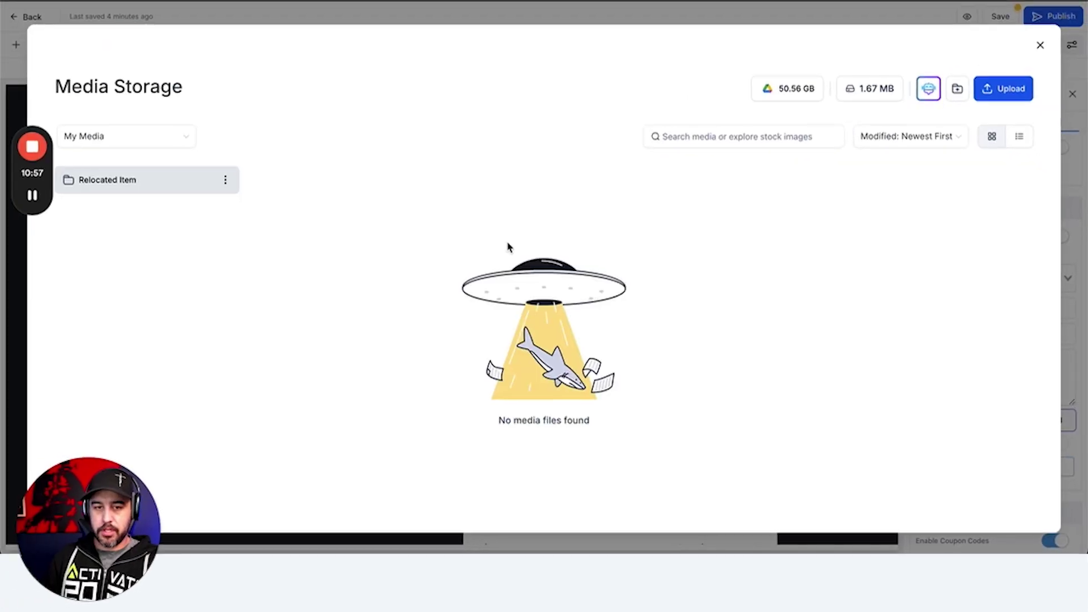
left_click(1009, 99)
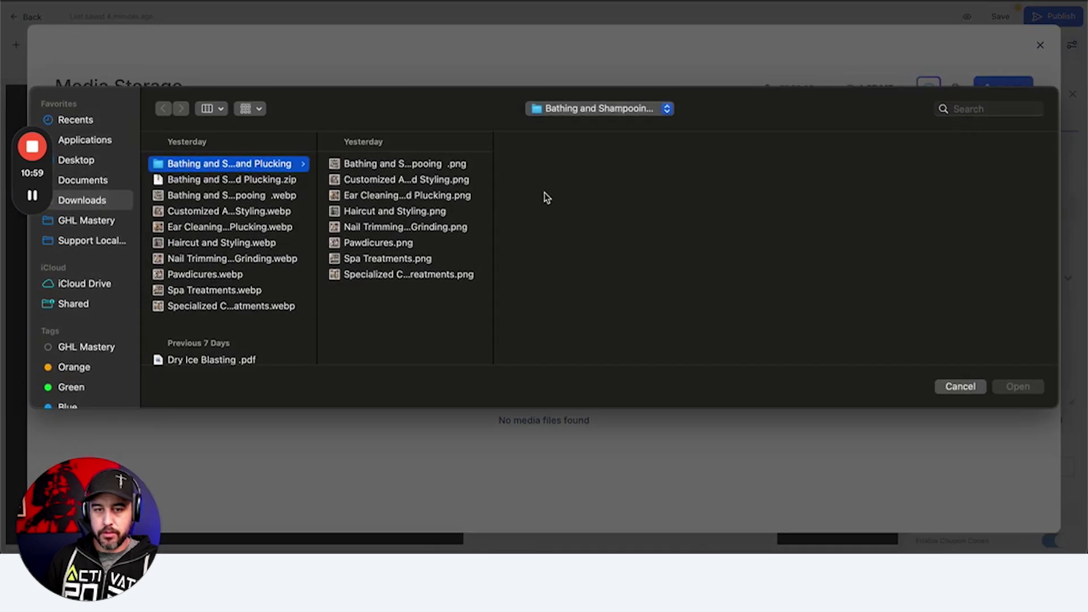
left_click(428, 166)
double_click(428, 165)
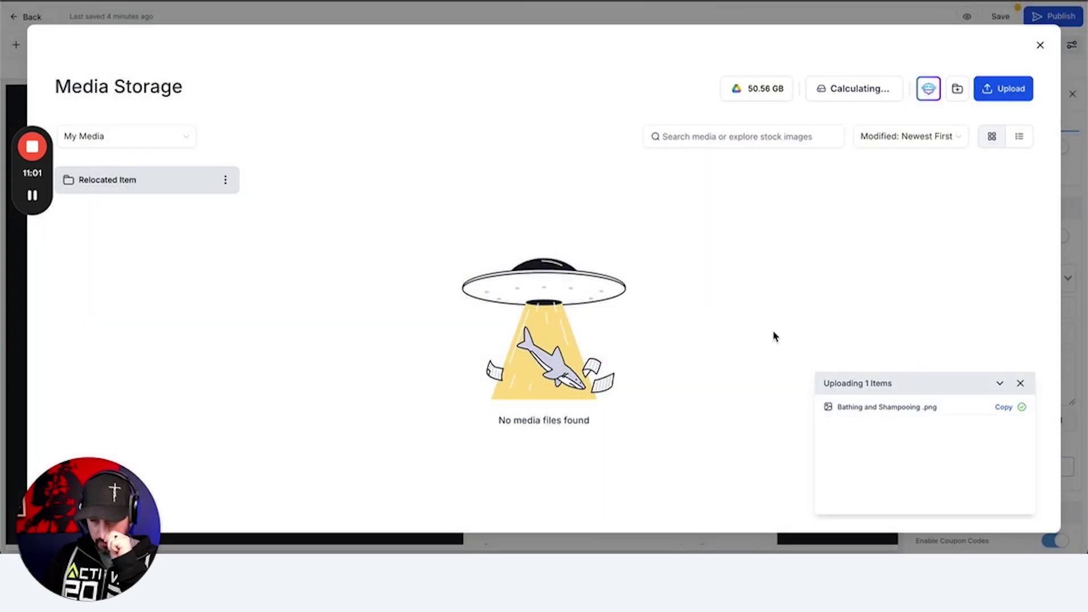
left_click(190, 272)
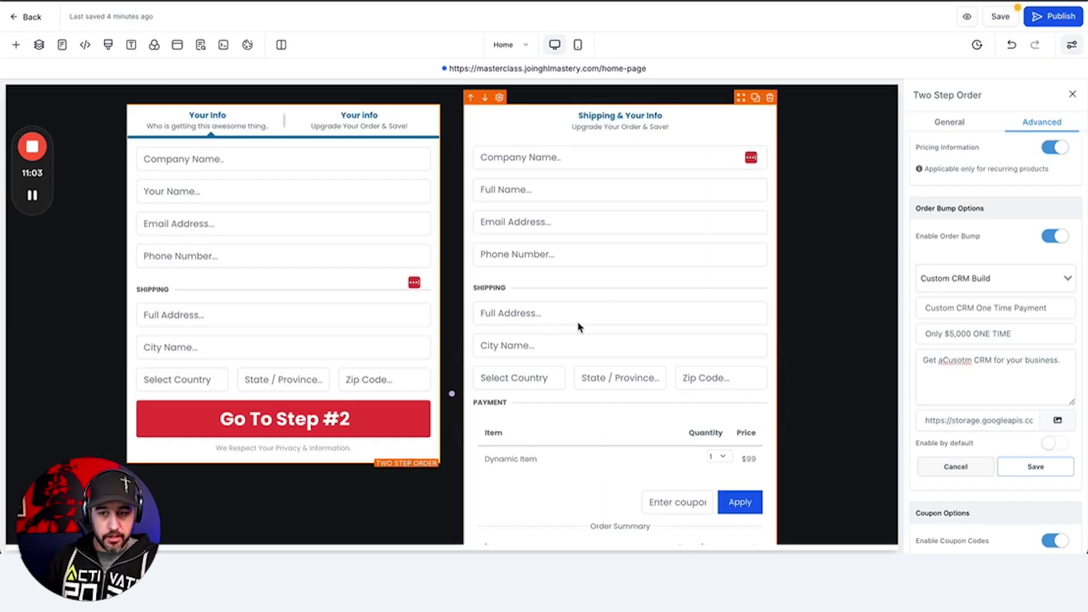
- Switch the bump product's Enable by default option on and back off, and save the bump product
scroll(983, 309, "down", 3)
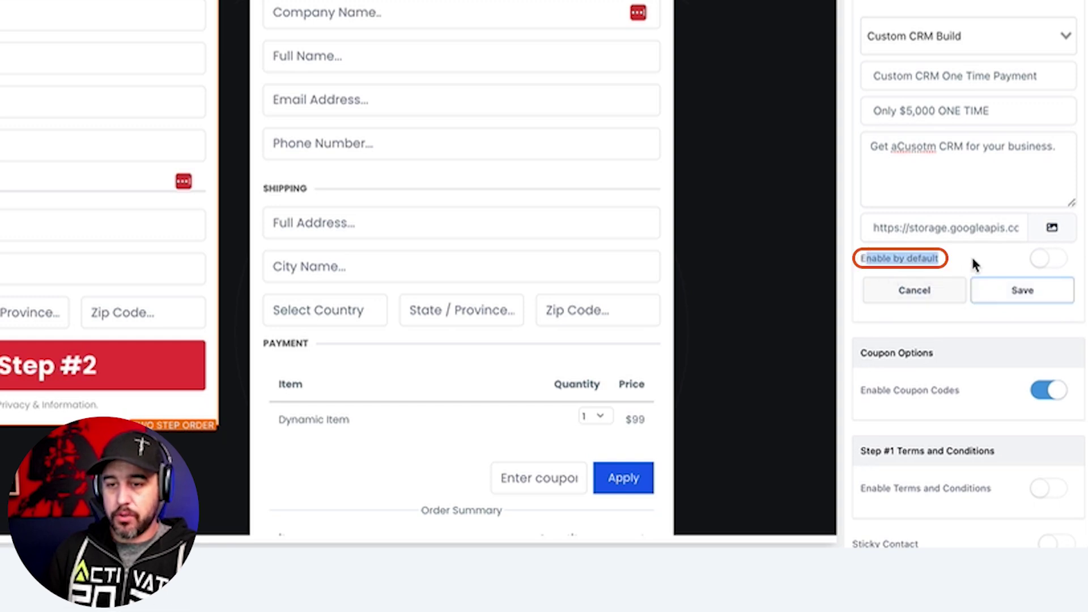
left_click(1043, 259)
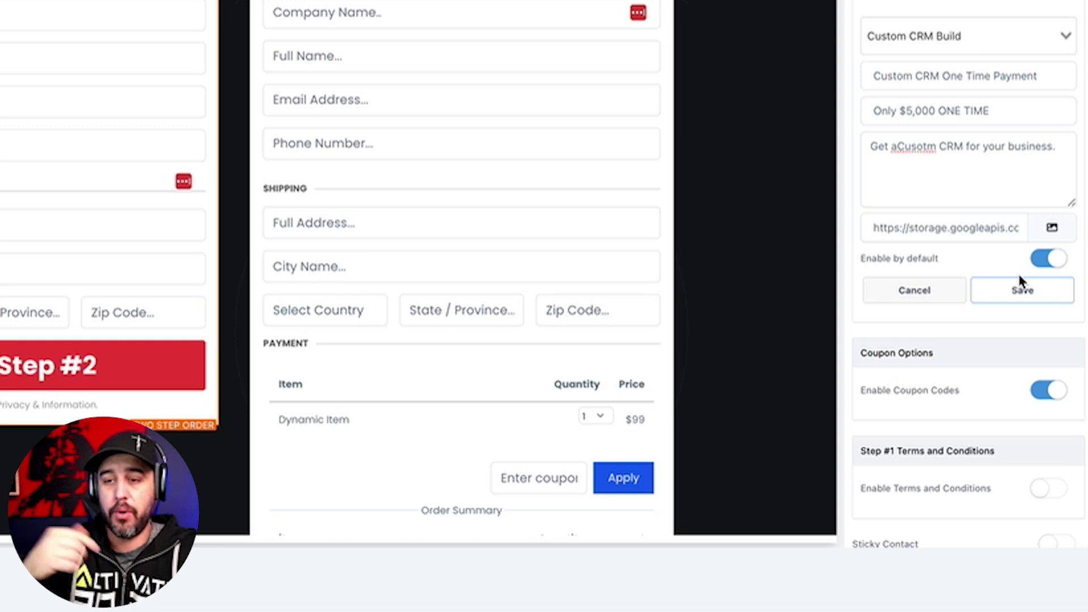
left_click(1056, 260)
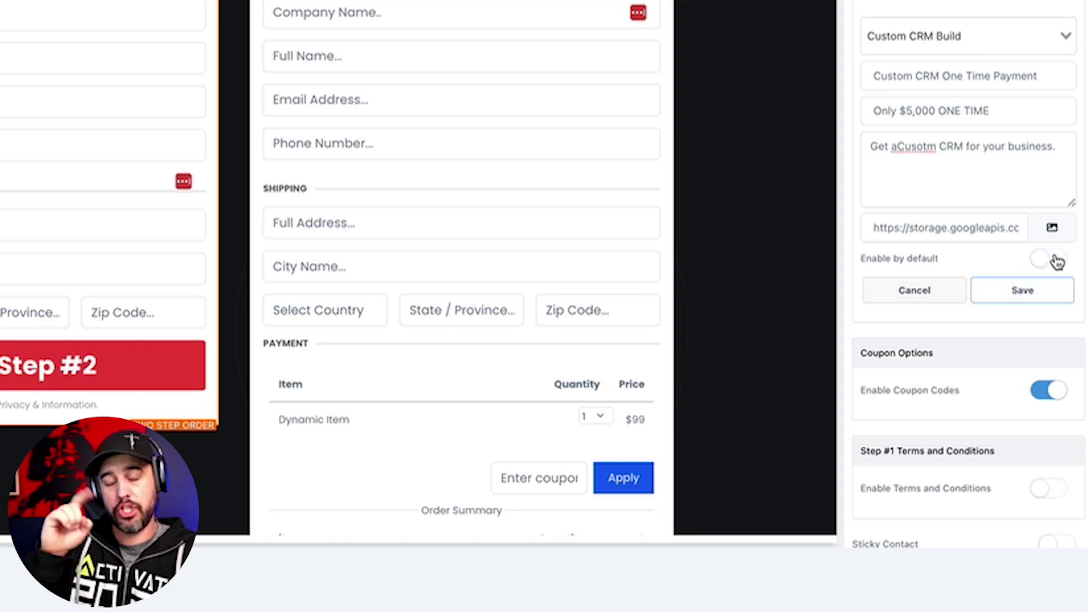
left_click(1023, 290)
- Enable the Step #1 terms and conditions with the text "I agree to the terms and conditions"
scroll(1013, 368, "up", 3)
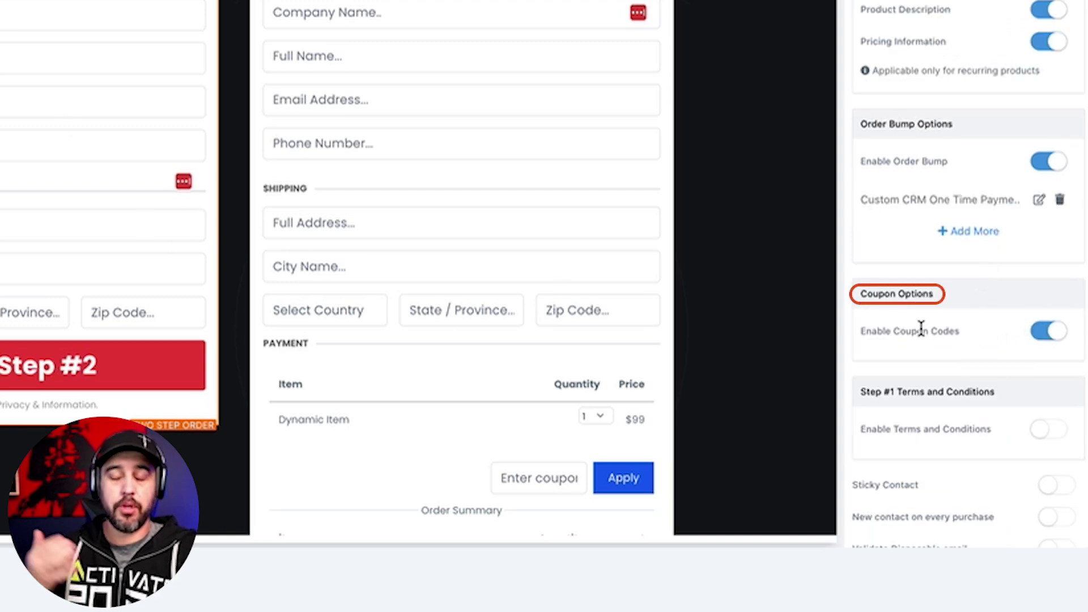
scroll(920, 328, "down", 3)
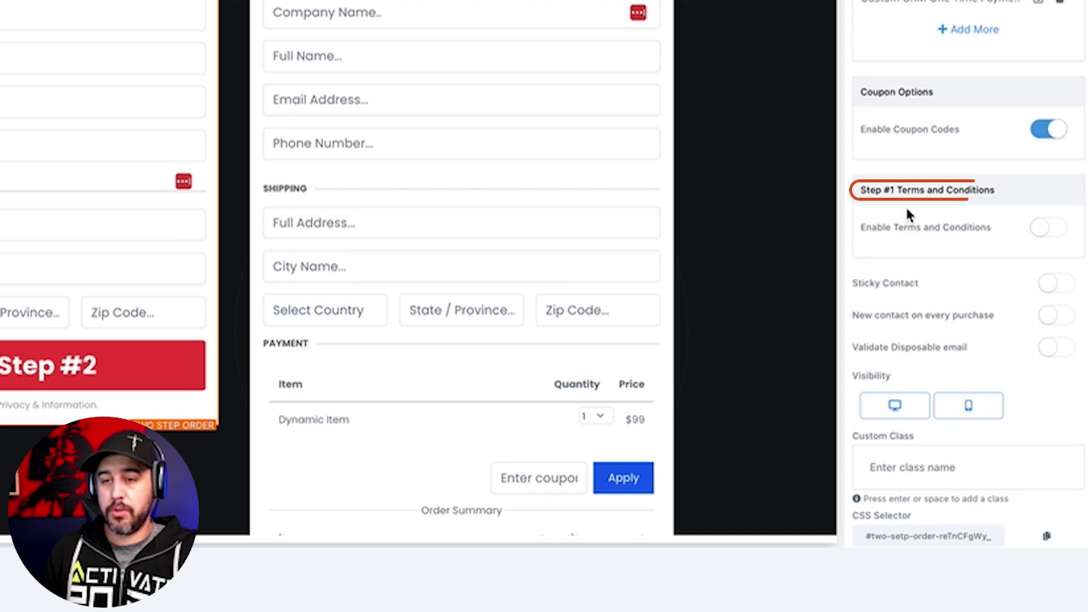
left_click(1049, 227)
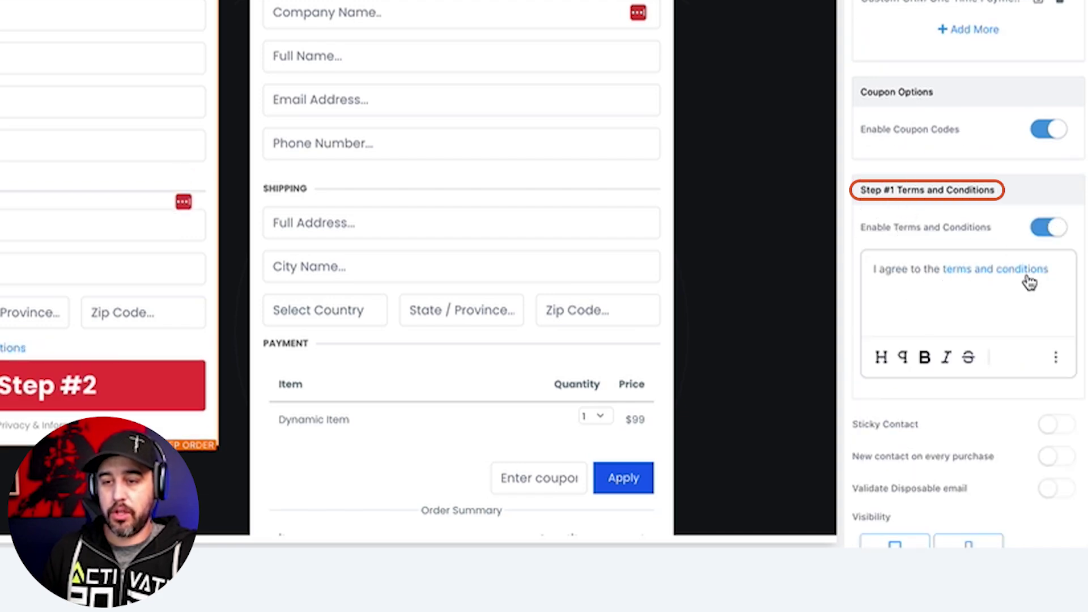
left_click_drag(1054, 271, 943, 275)
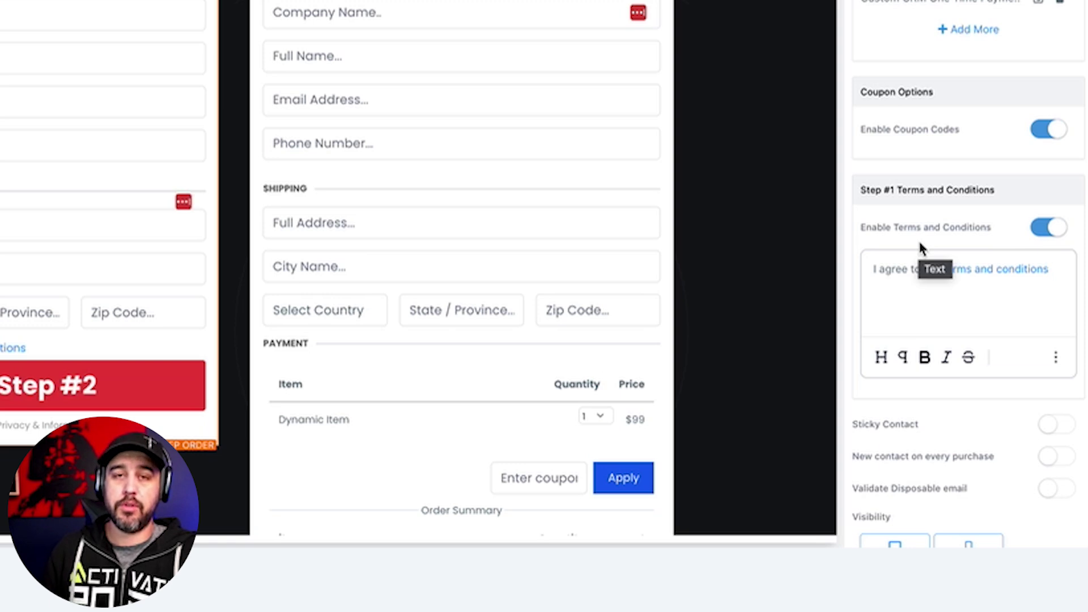
- Enable New contact on every purchase and Validate Disposable email for the two-step order form
scroll(922, 230, "down", 2)
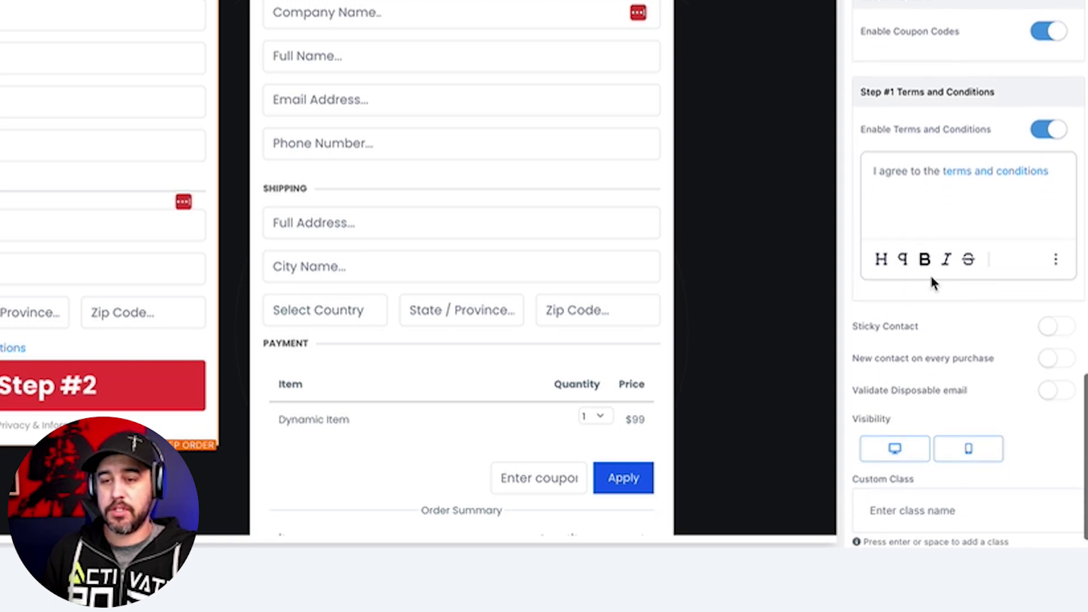
scroll(930, 296, "down", 1)
triple_click(919, 259)
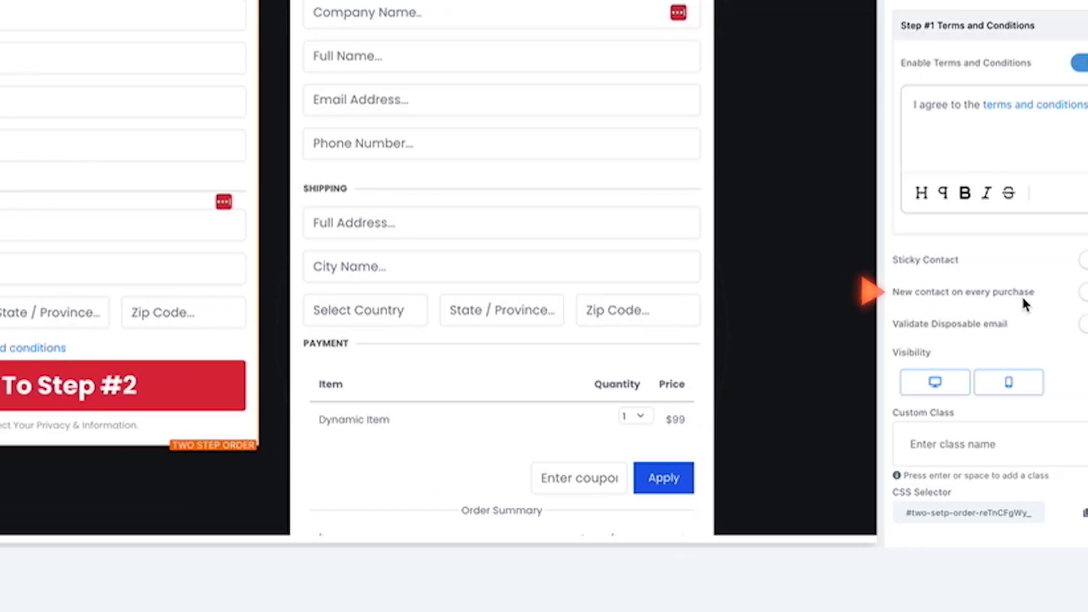
left_click_drag(991, 293, 842, 293)
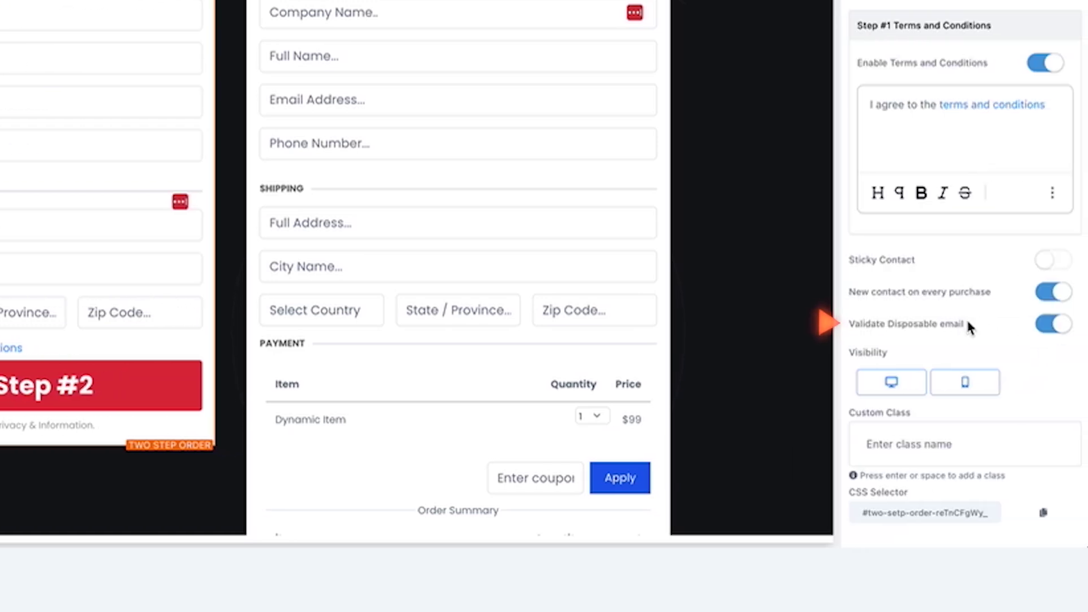
left_click_drag(968, 327, 855, 322)
left_click(922, 324)
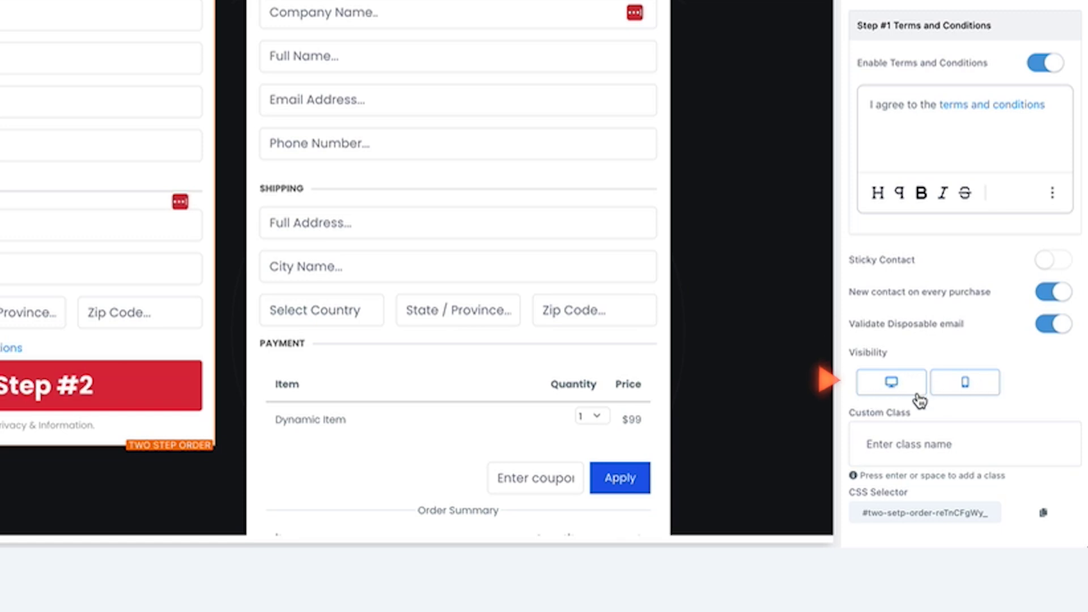
- Display Step #2 of the order form and examine its order bump, coupon field, order summary and card section
scroll(924, 395, "up", 10)
scroll(924, 396, "up", 5)
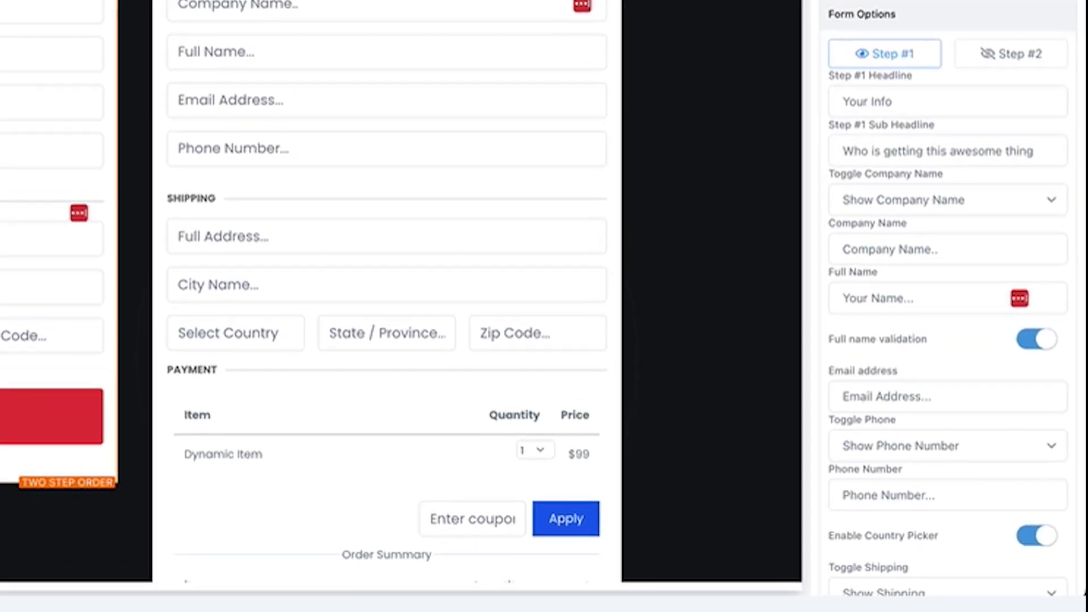
left_click(1023, 58)
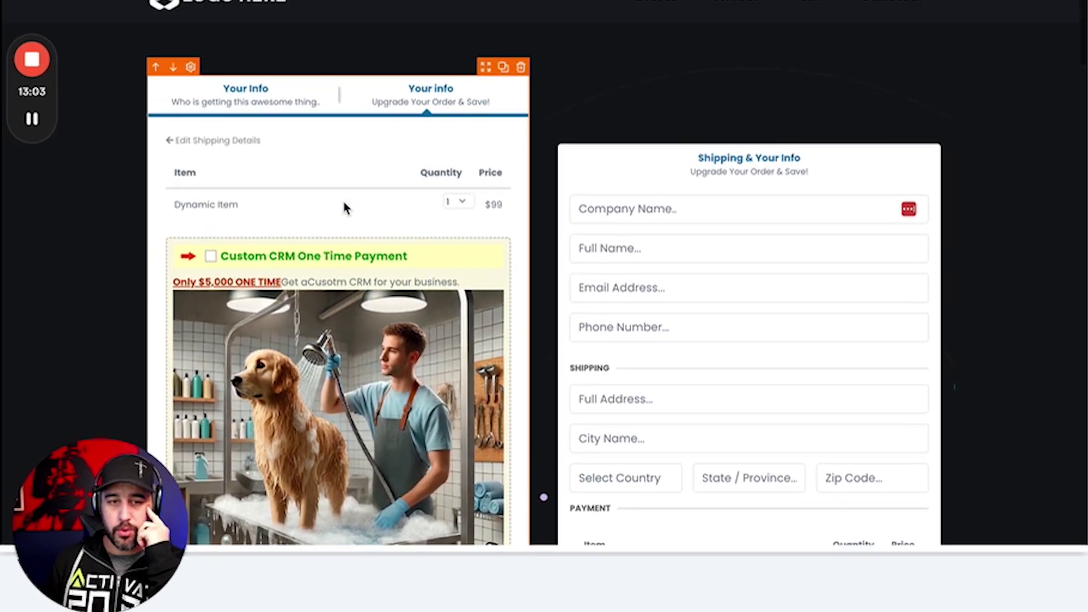
scroll(536, 67, "up", 1)
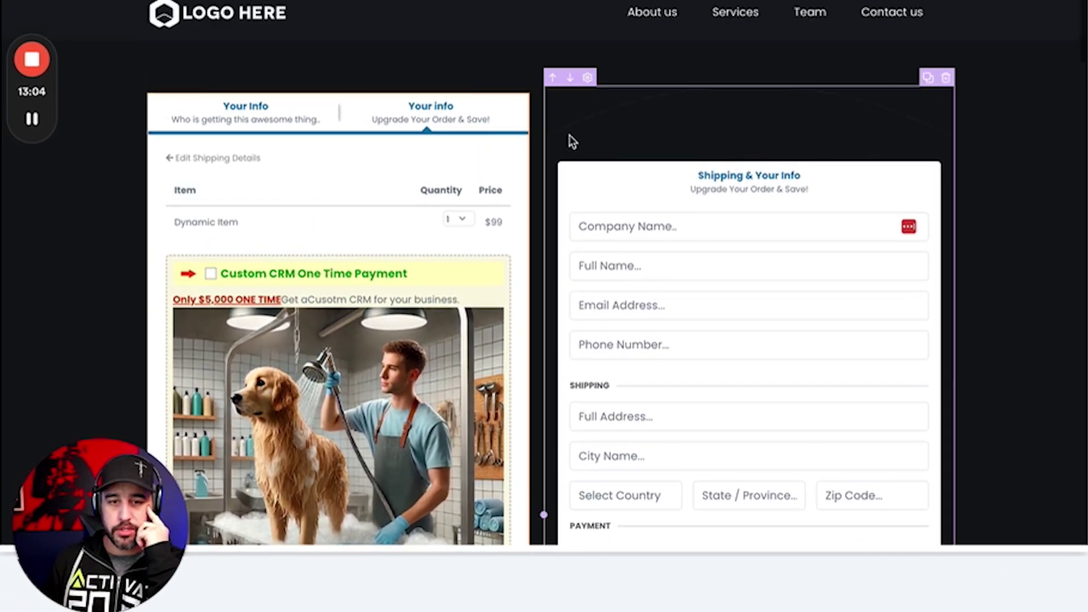
left_click(370, 120)
left_click_drag(400, 113, 449, 108)
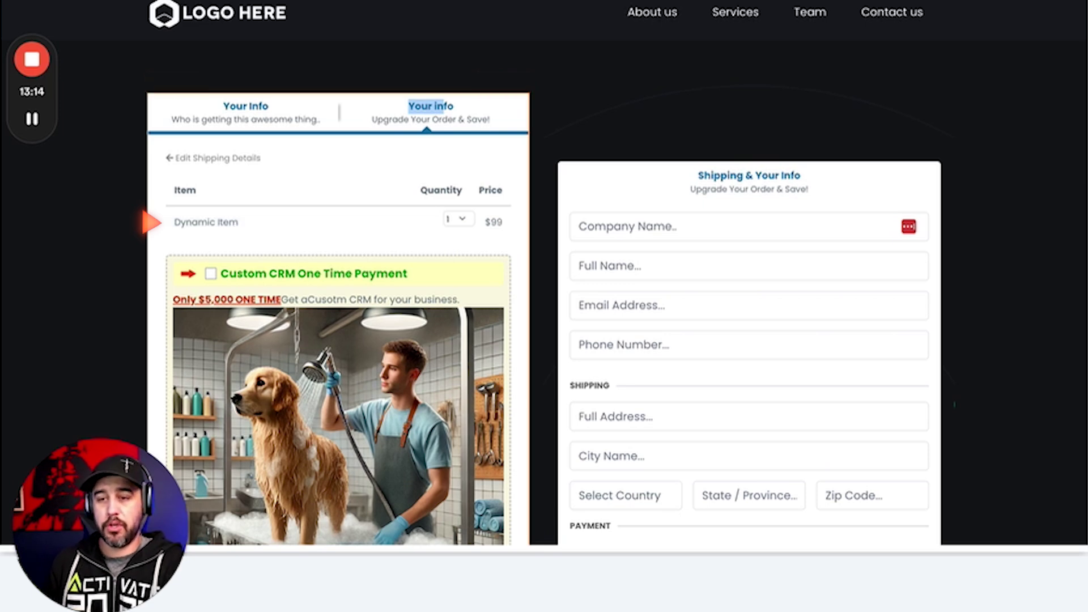
scroll(381, 263, "down", 4)
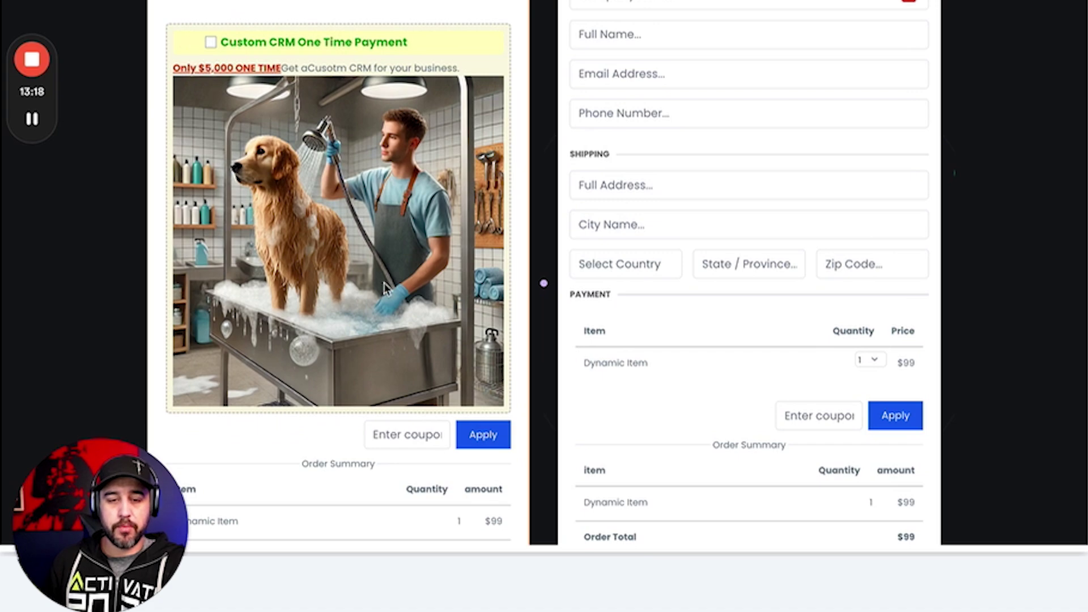
scroll(409, 300, "down", 2)
scroll(405, 322, "down", 3)
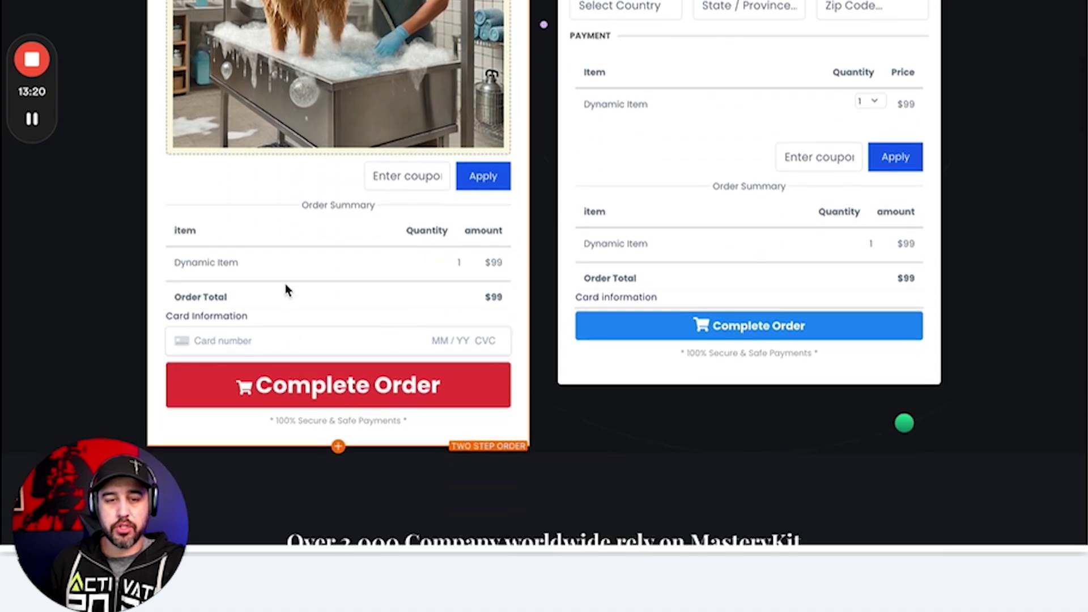
- Set the order form's sale action to Go to Next step
scroll(301, 312, "up", 9)
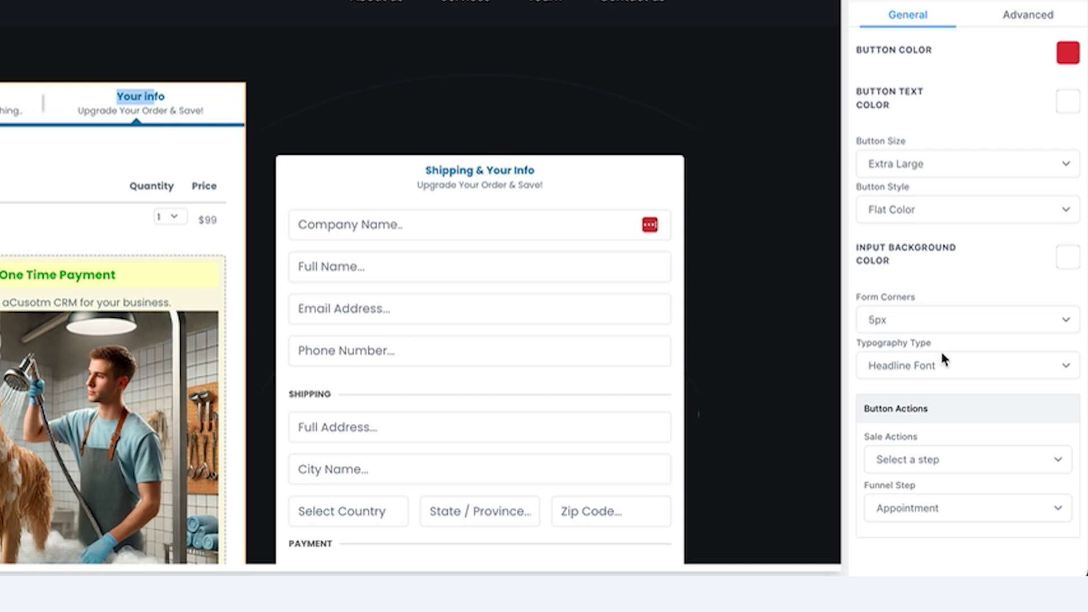
left_click(959, 454)
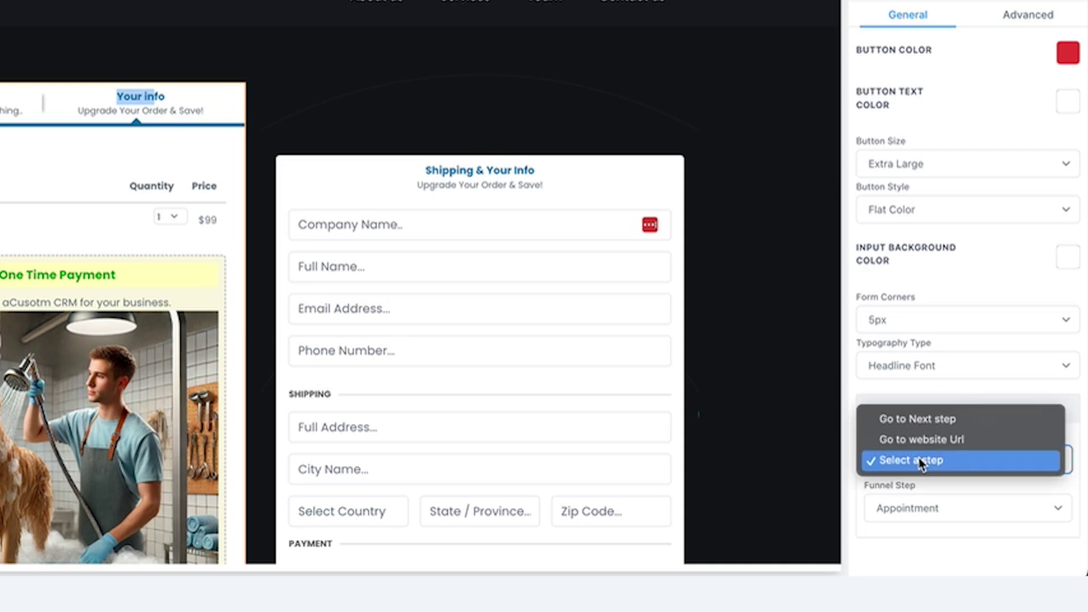
left_click(945, 423)
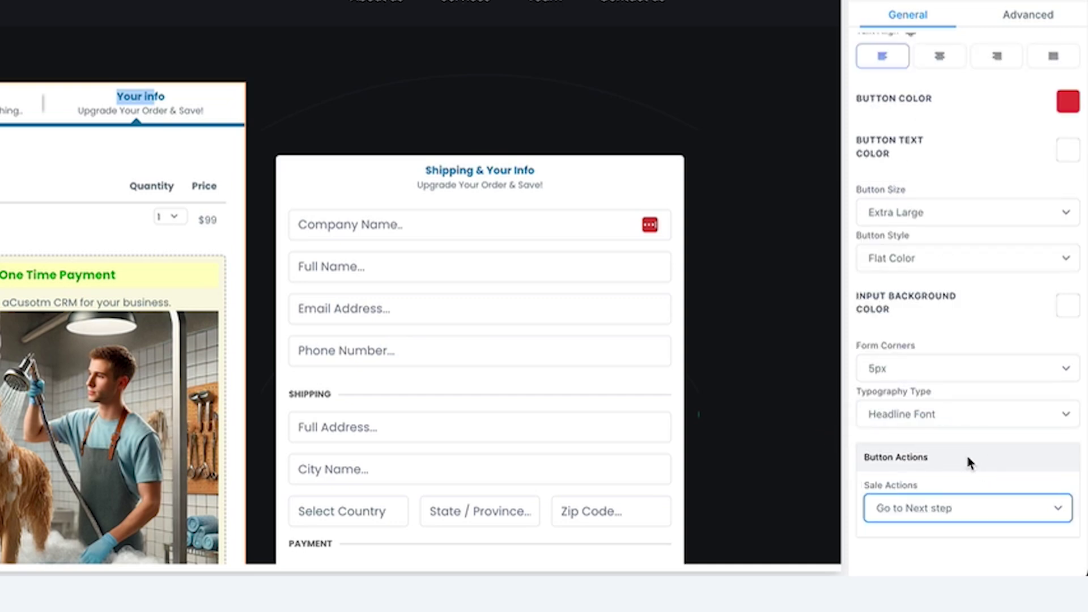
- Save the Home page and open its preview, closing the SEO Meta Data settings
left_click(967, 464)
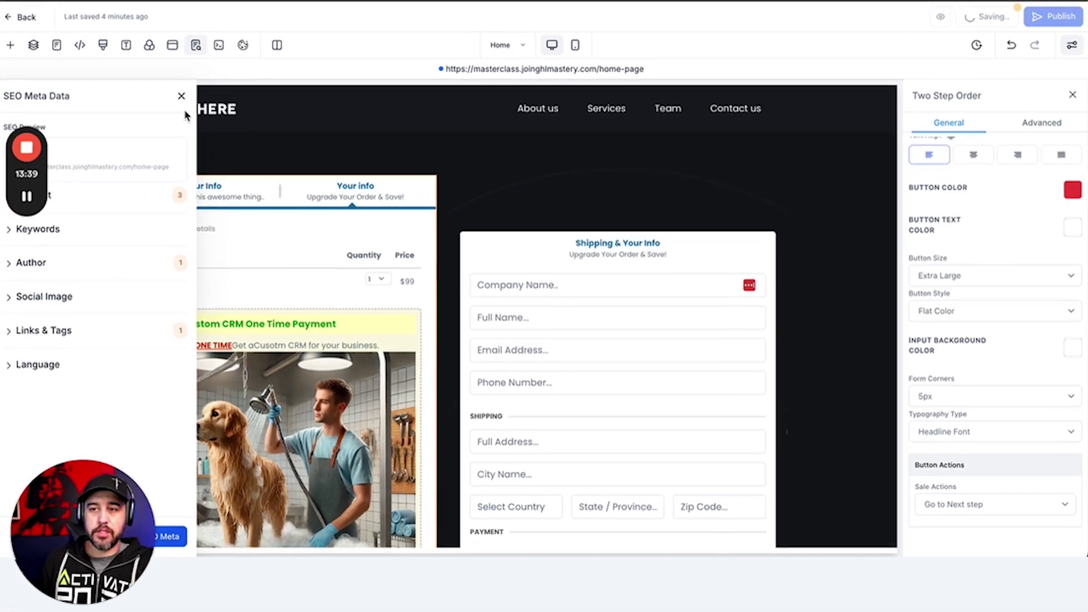
left_click(186, 96)
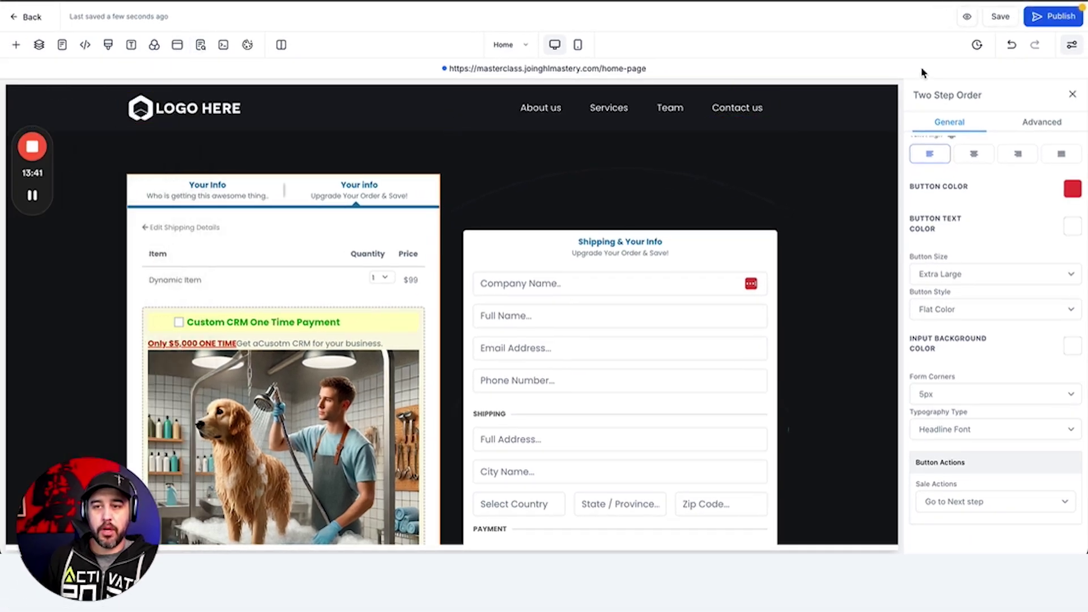
left_click(968, 25)
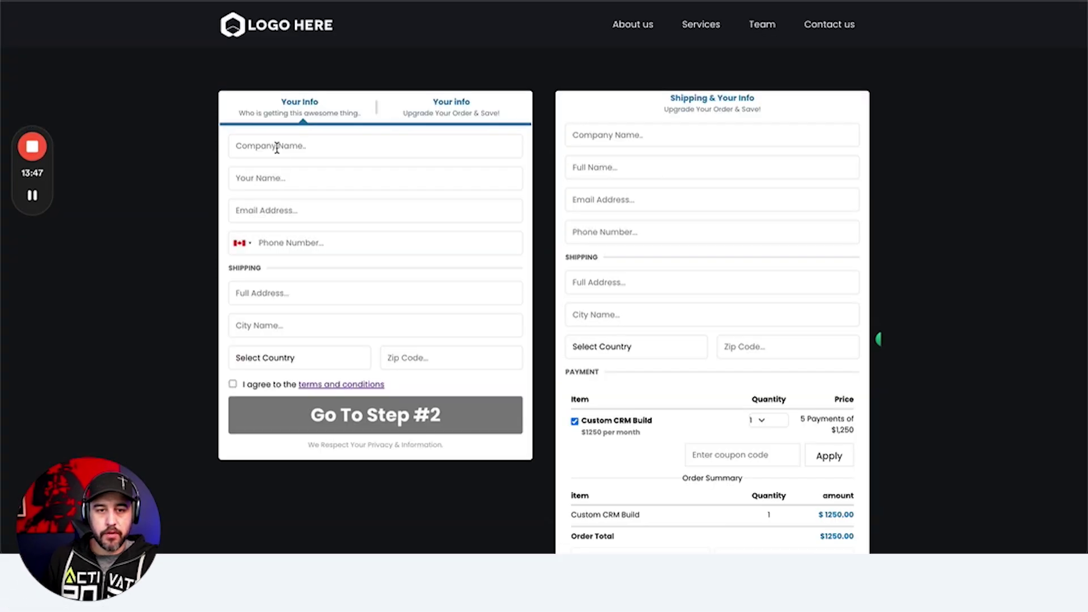
- Enter "RM MArketing" as the company in the previewed order form, and fill in the customer's full name, e-mail and phone number
left_click(283, 149)
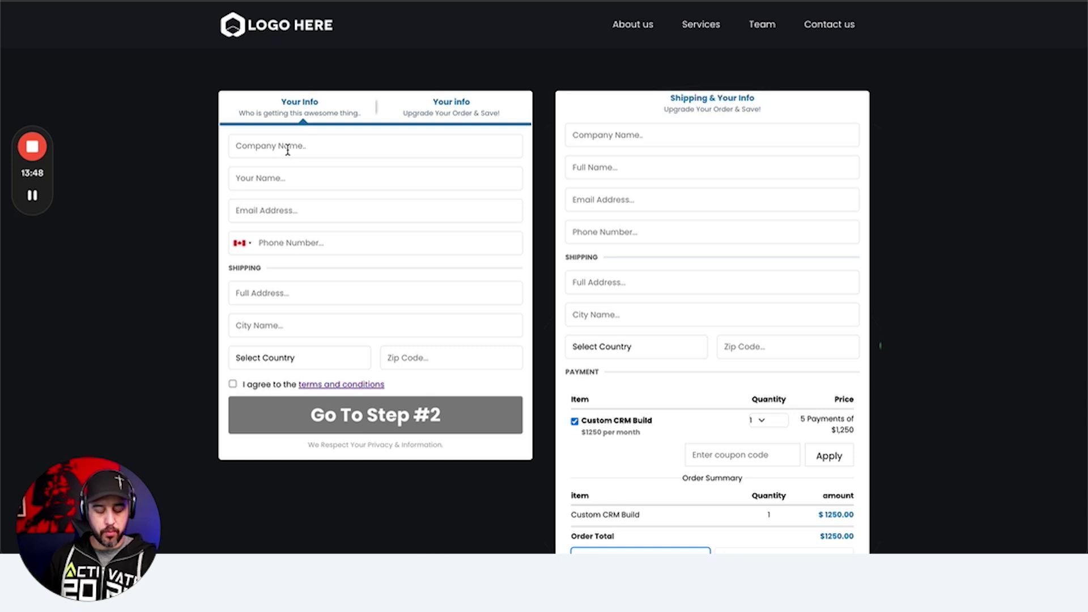
type("RM MArketing")
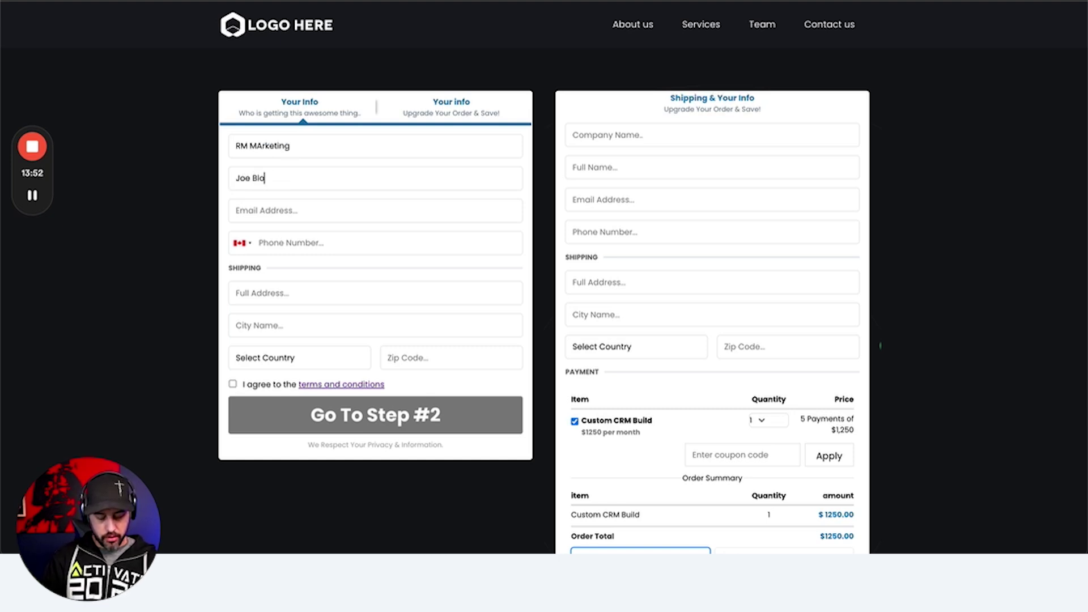
type("jo")
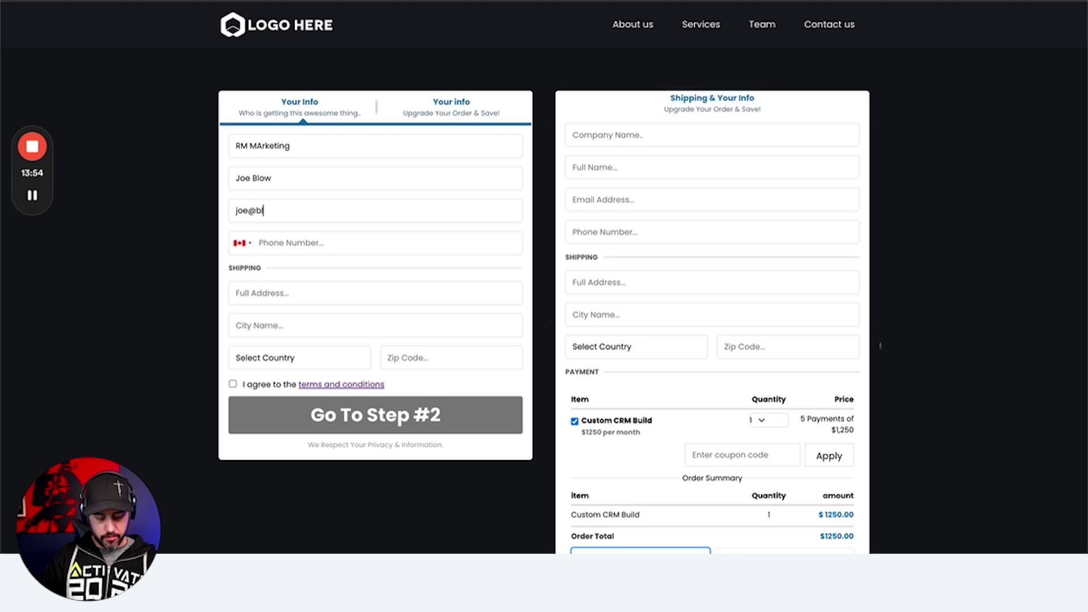
type("e@blow.com")
key("Tab")
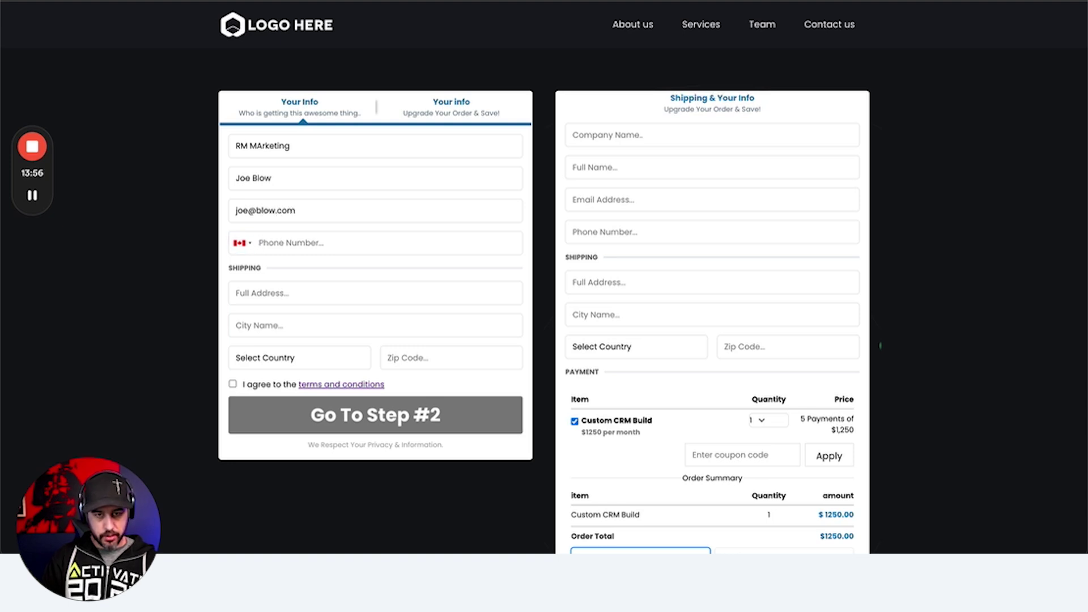
type("403555696")
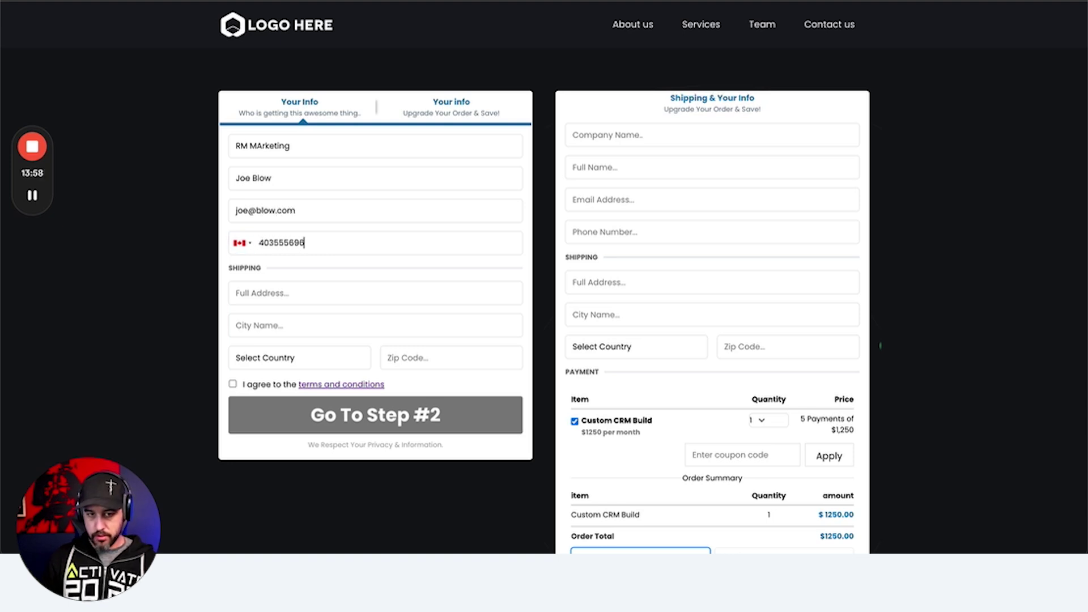
type("32")
- Fill in the customer's shipping street address, city, country, province and postal code in the previewed two-step order form
type("123 Fake Street")
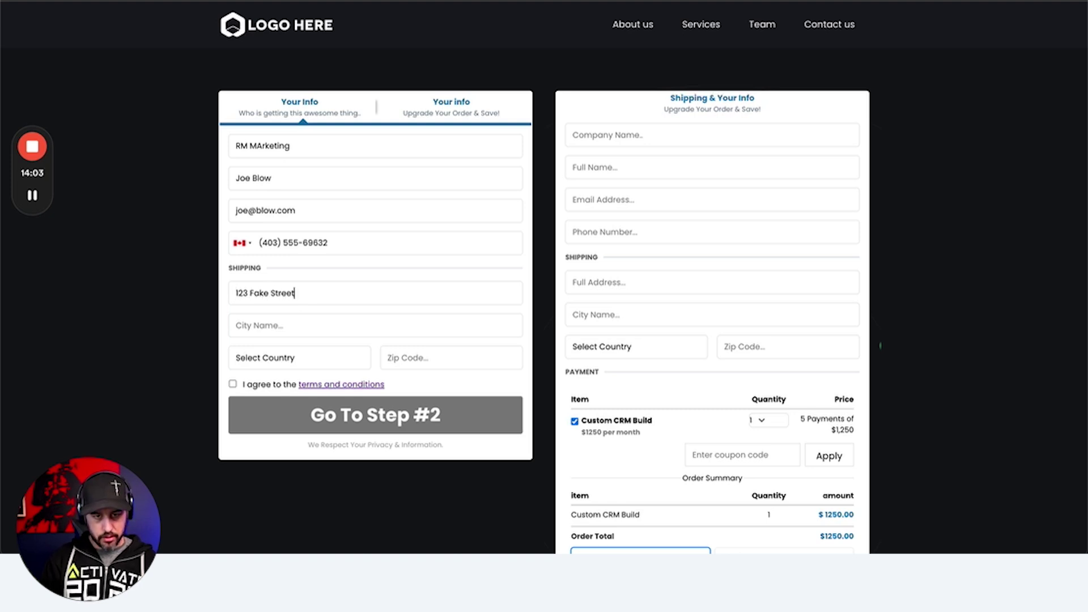
key("Tab")
type("c")
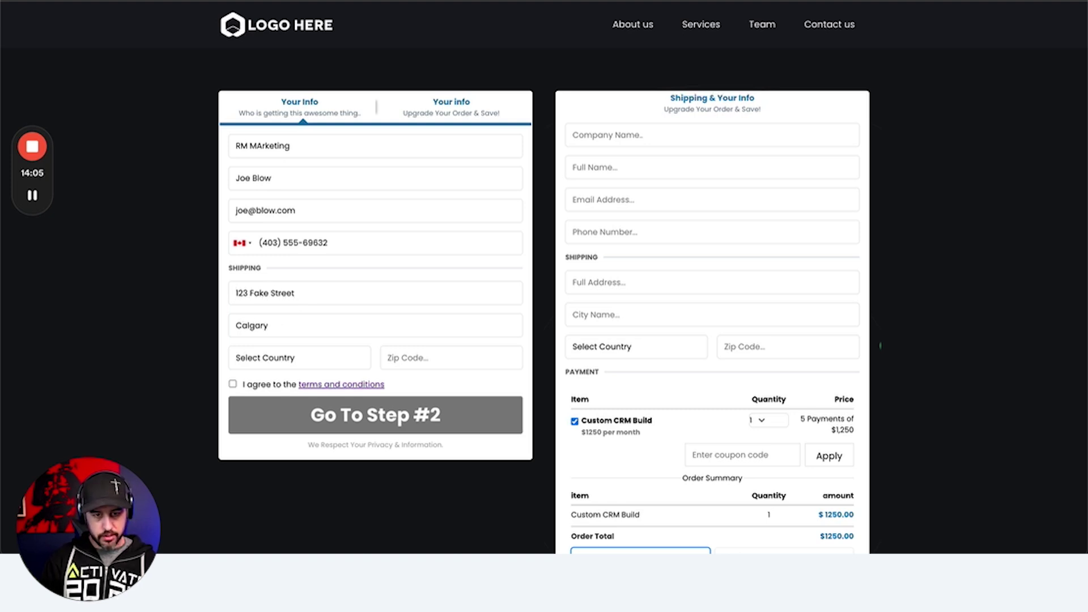
key("Tab")
type("can")
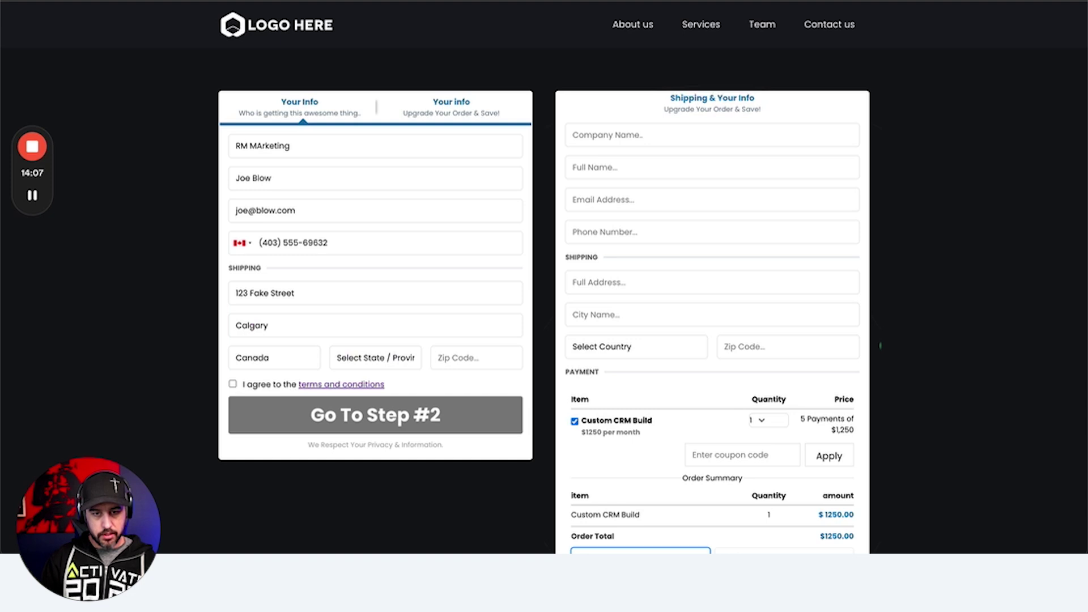
key("Tab")
type("a")
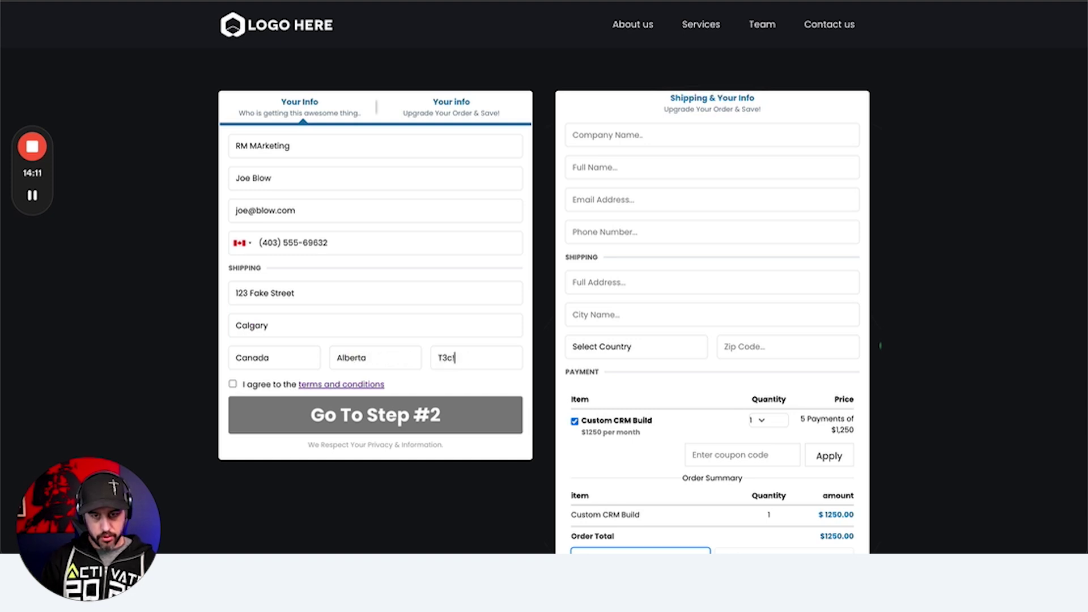
type("T3c1M0")
- Agree to the terms and conditions and continue to Step #2 of the previewed order form
left_click(233, 385)
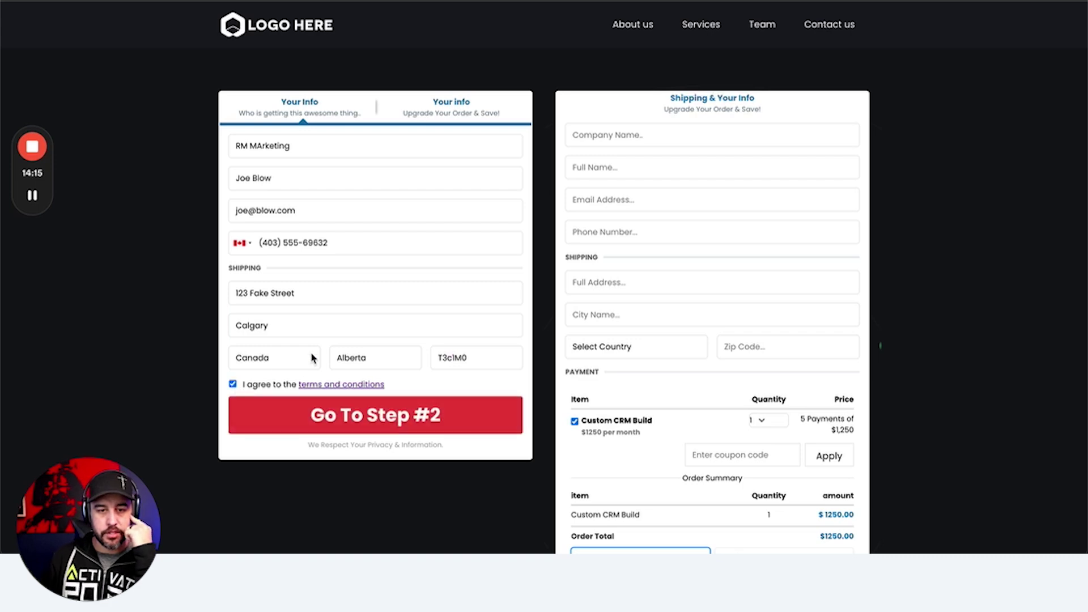
left_click(349, 423)
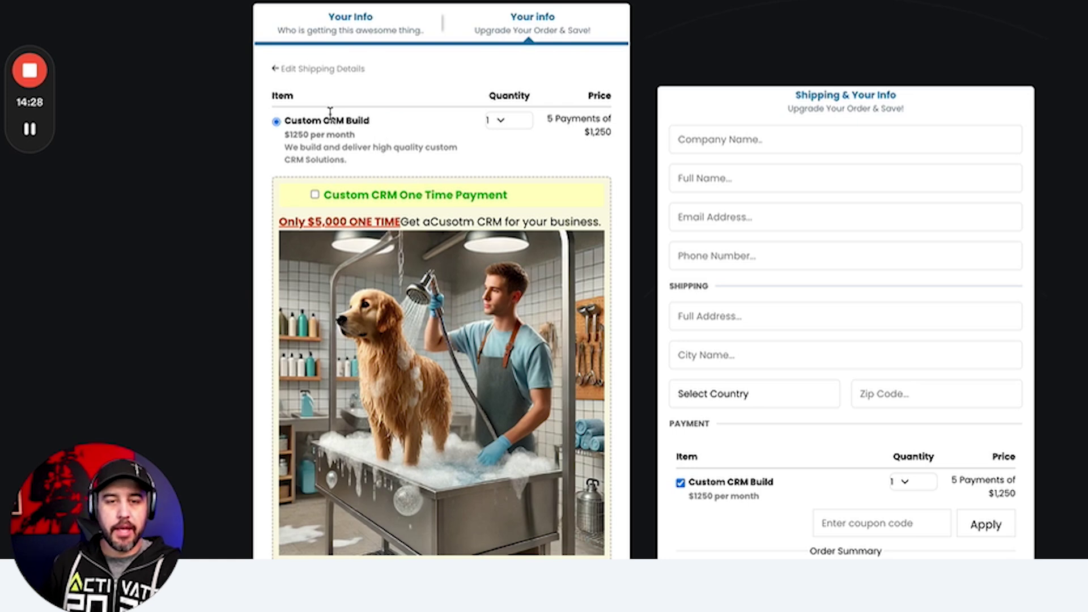
left_click_drag(285, 121, 369, 121)
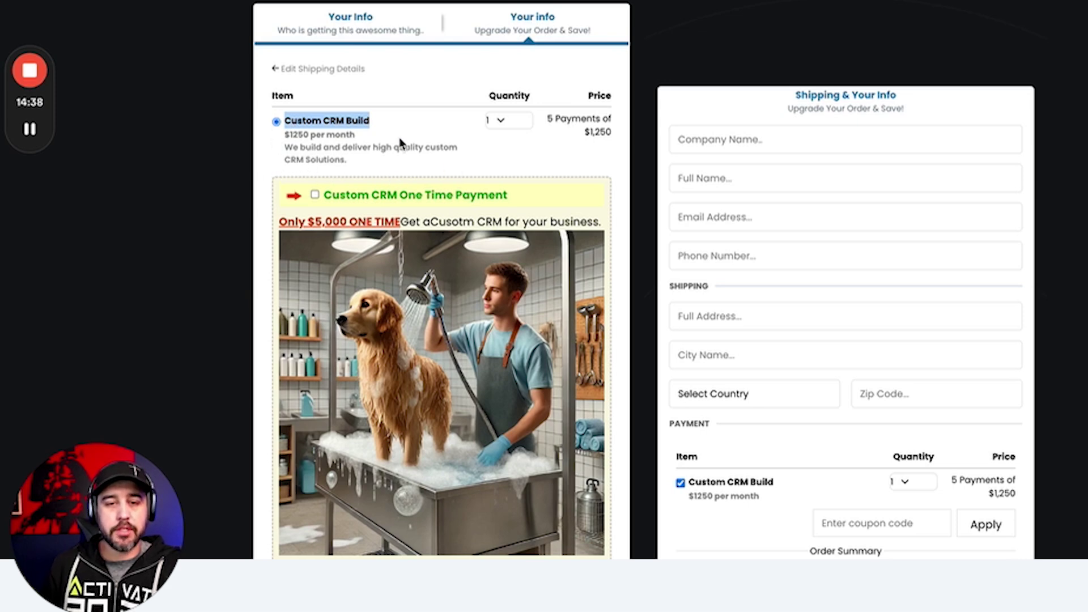
- Set the Custom CRM Build quantity to 5 and add the Custom CRM One Time Payment order bump to the order
left_click(506, 126)
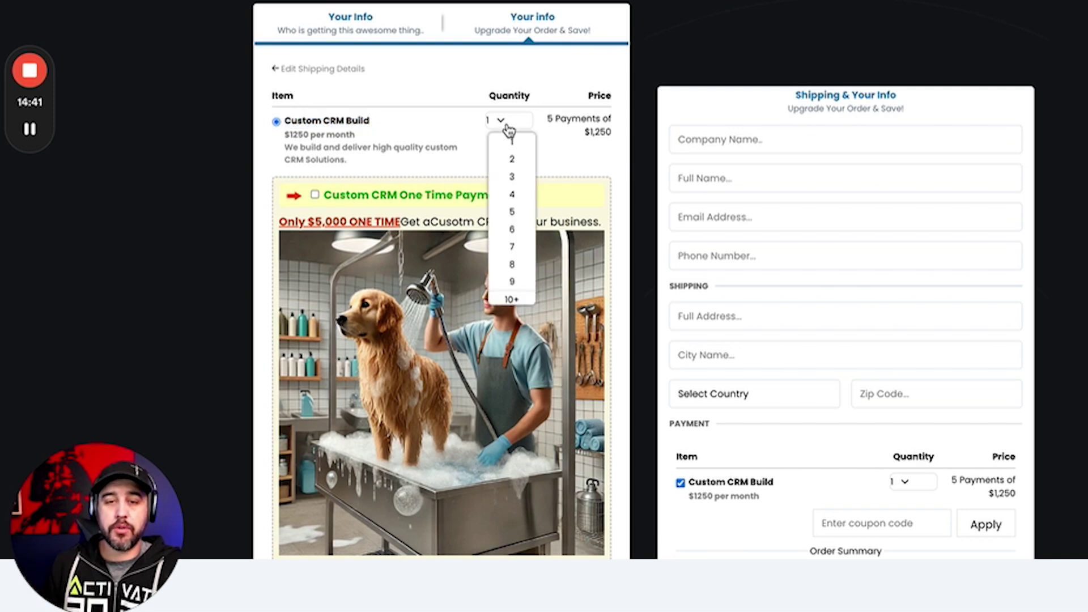
left_click(513, 214)
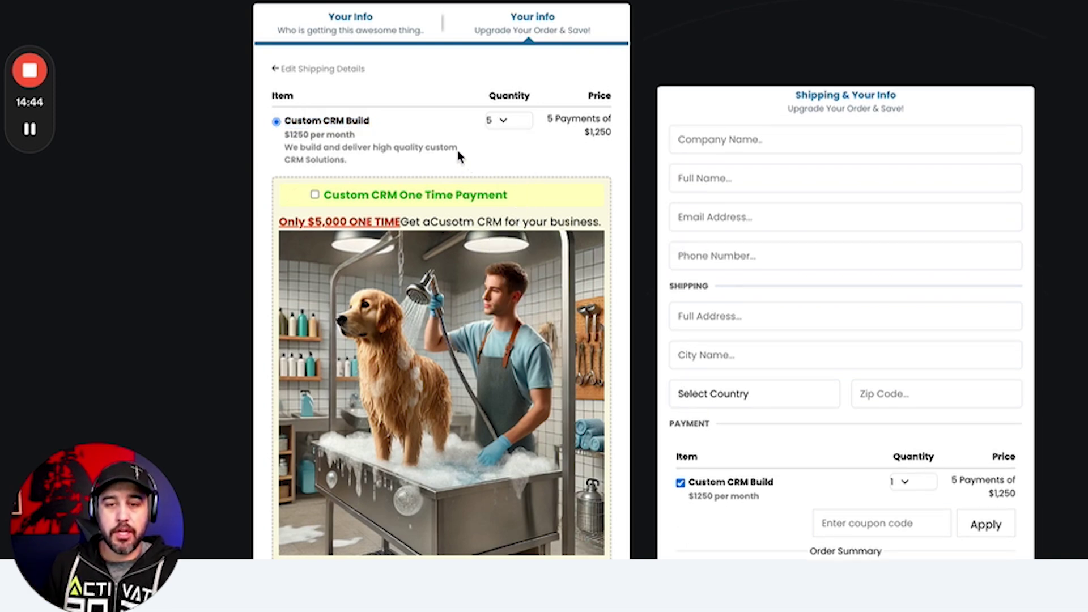
scroll(430, 150, "down", 4)
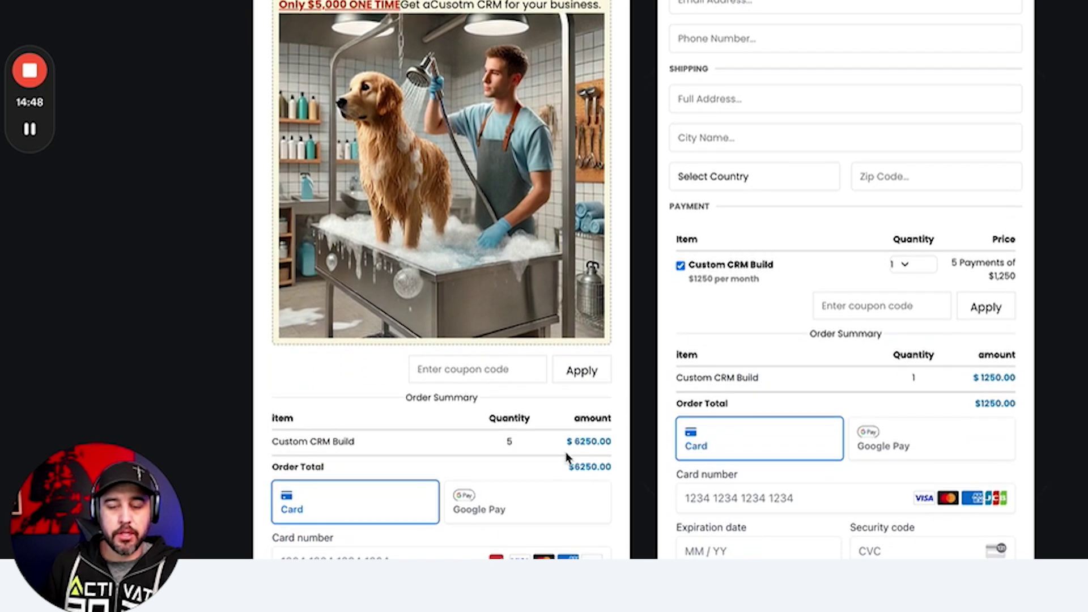
left_click_drag(566, 442, 605, 483)
left_click(605, 482)
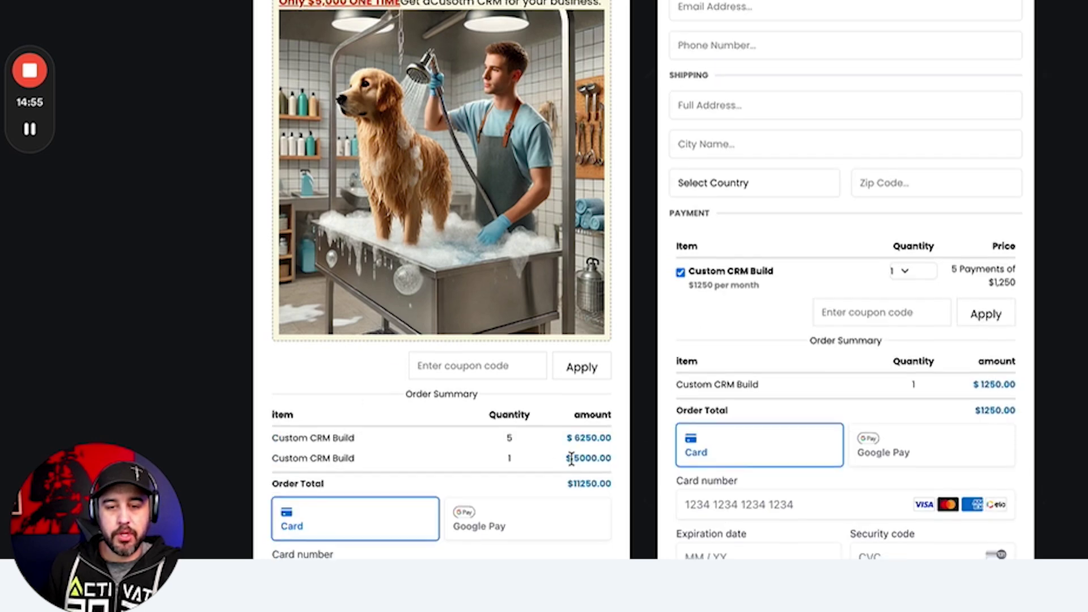
- Examine the two-step form's order summary, payment methods, card fields and Complete Order section
scroll(497, 334, "down", 2)
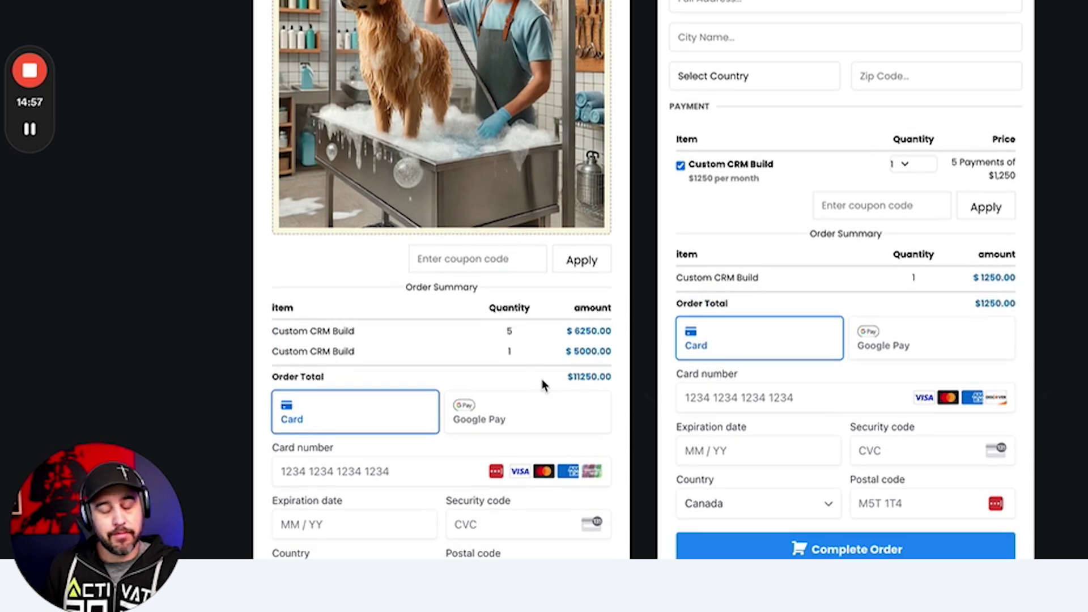
scroll(545, 382, "down", 2)
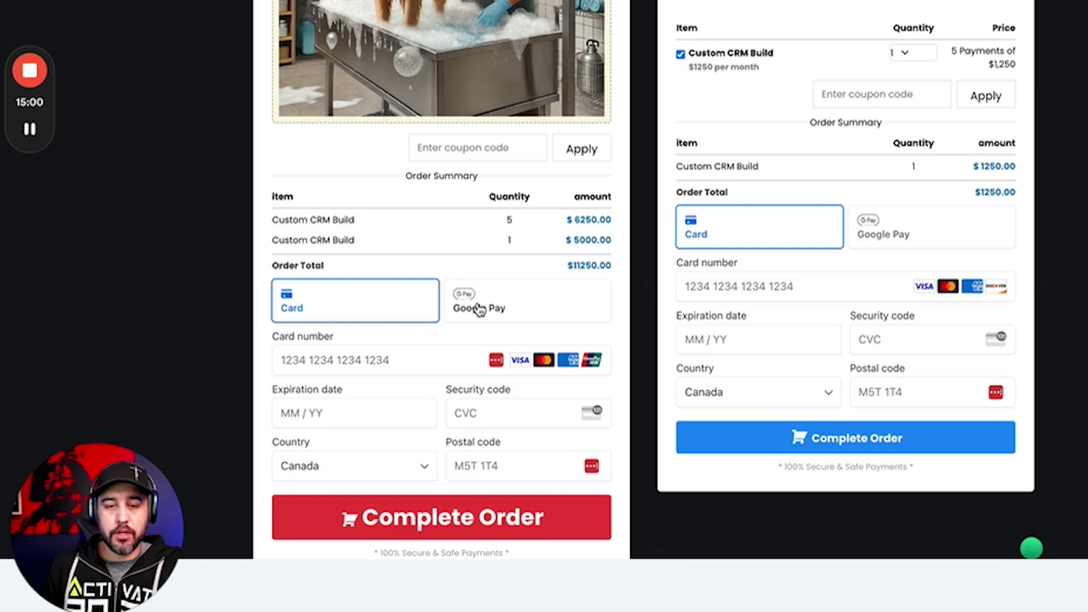
left_click(340, 359)
scroll(340, 357, "down", 2)
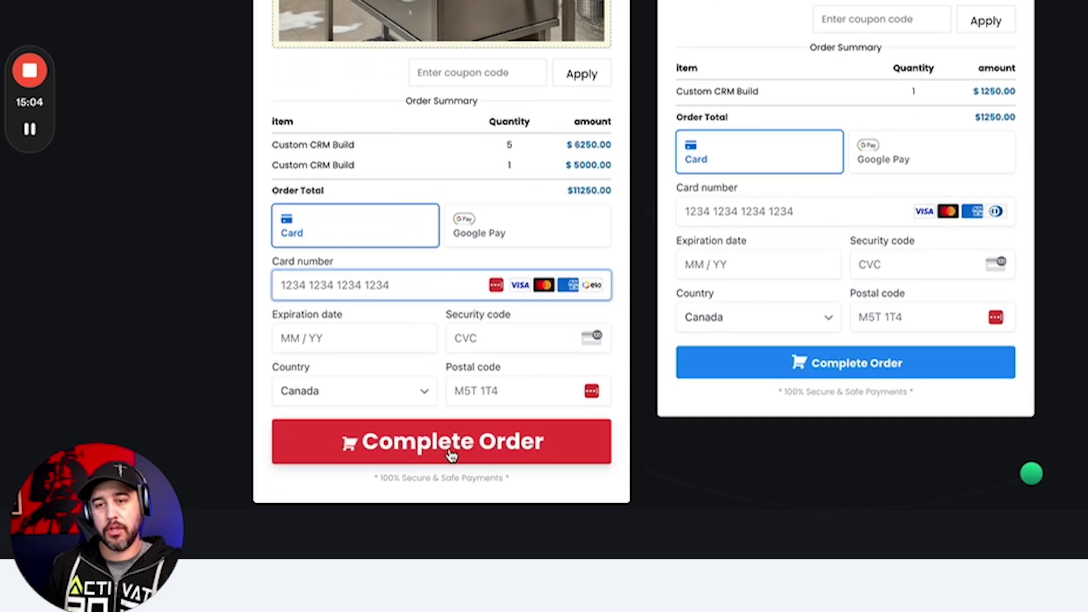
- Examine the adjacent one-step order form from its contact and shipping fields through to the payment section
scroll(816, 301, "up", 9)
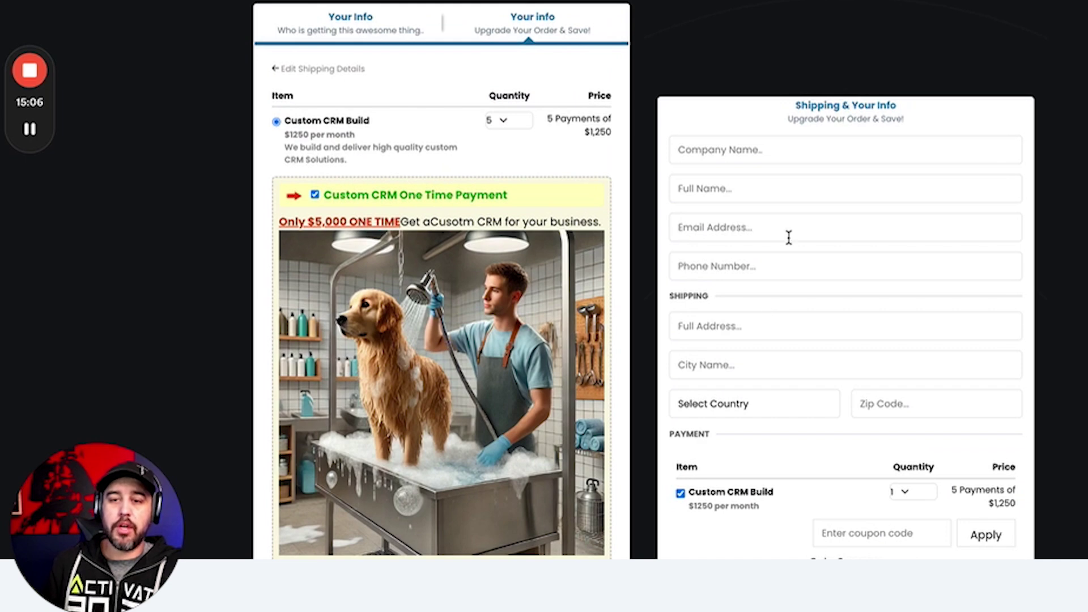
scroll(787, 236, "down", 2)
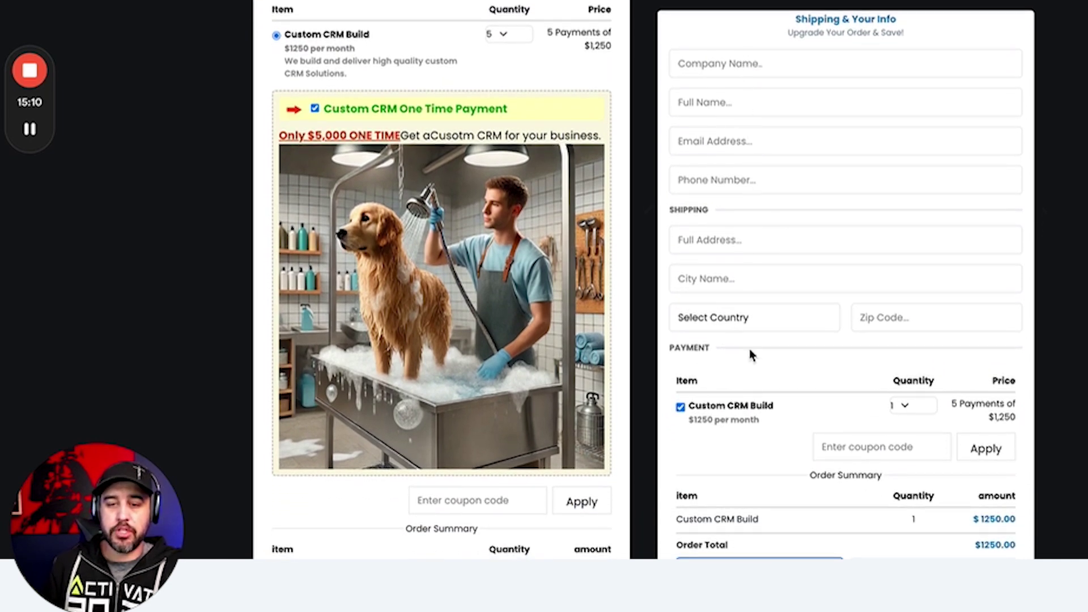
scroll(749, 350, "down", 5)
scroll(781, 419, "down", 2)
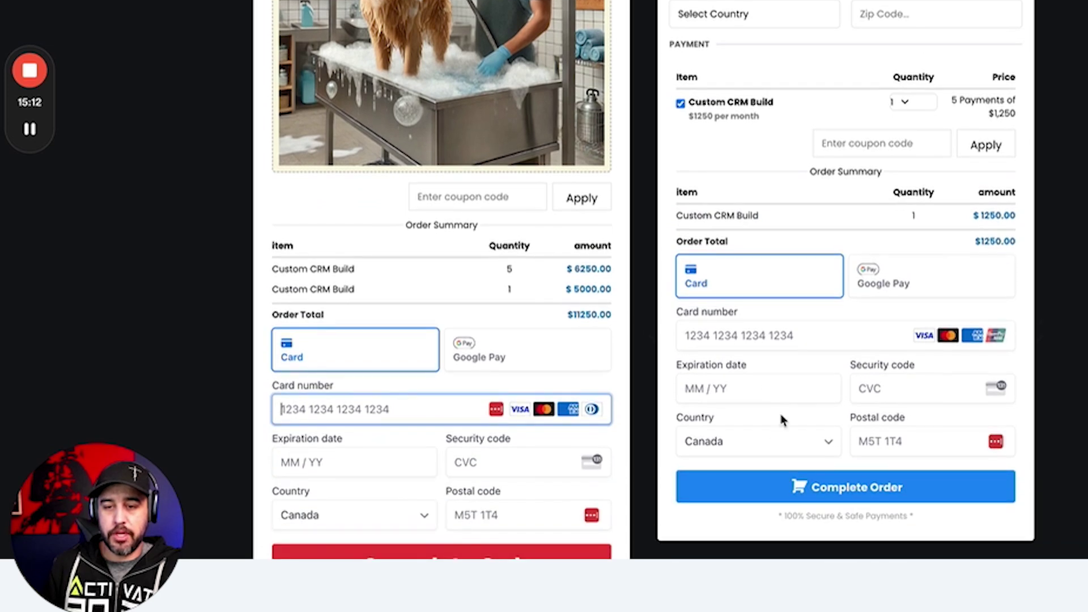